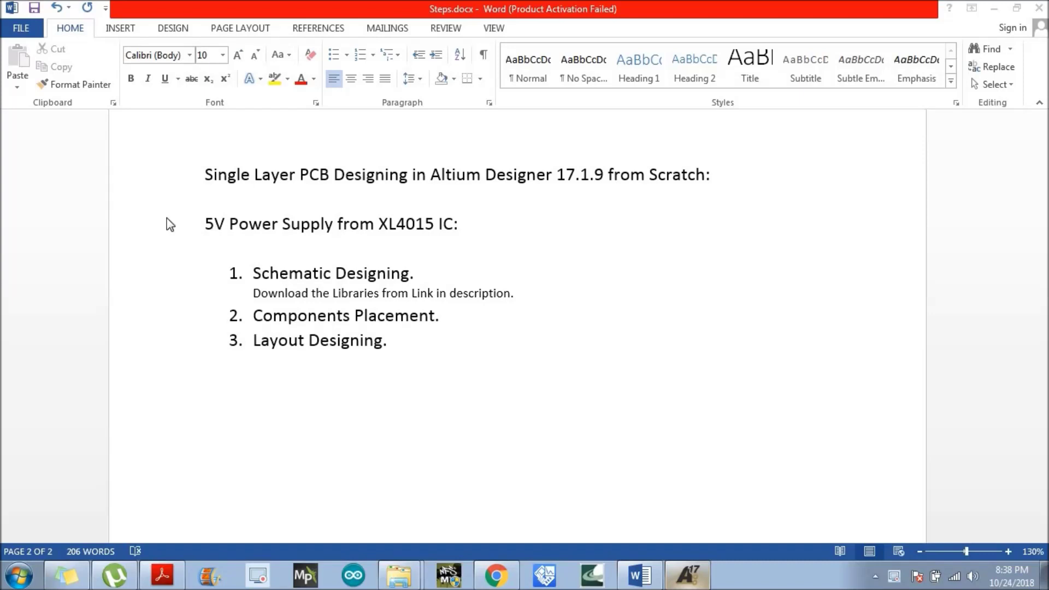
Review the outline for the 5V XL4015 power supply board, including the schematic design stage and its library download note
mouse_move(202, 223)
left_mouse_down()
mouse_move(330, 219)
mouse_move(203, 223)
left_mouse_up()
left_click(468, 224, "shift")
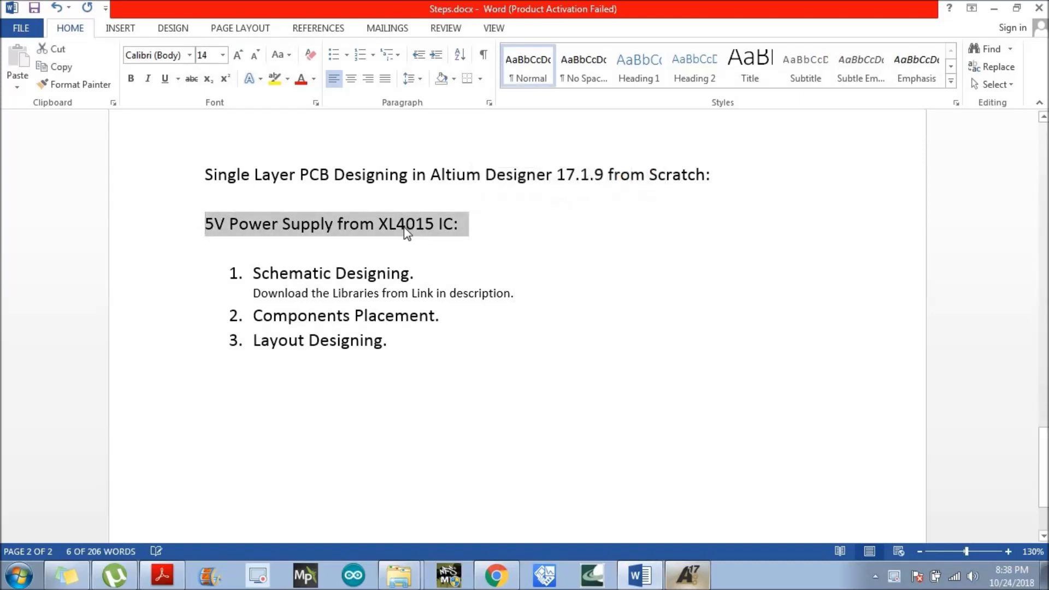
left_click(447, 243)
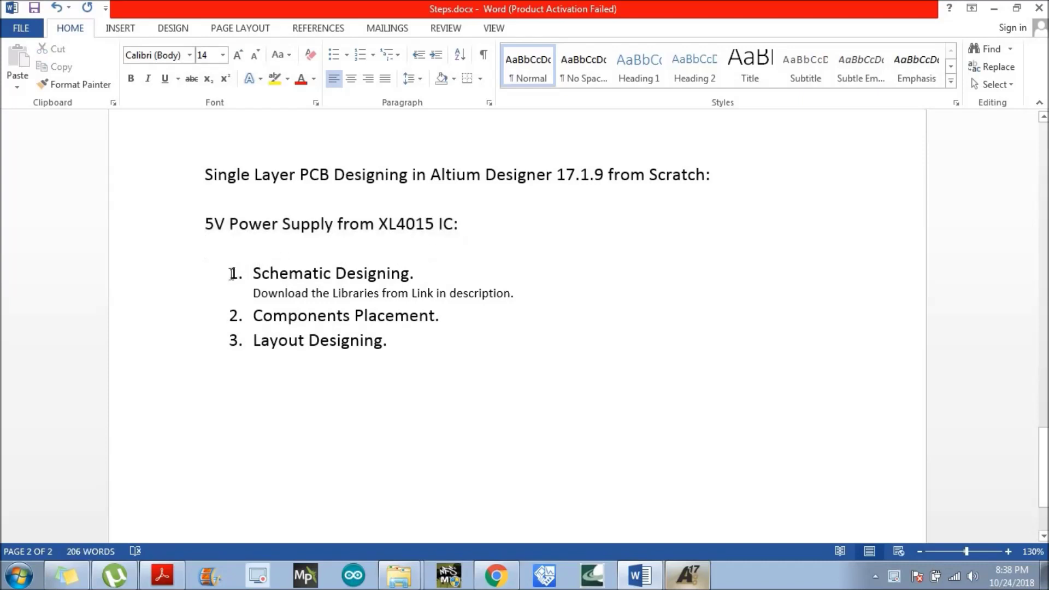
left_click(231, 273)
left_click(254, 274)
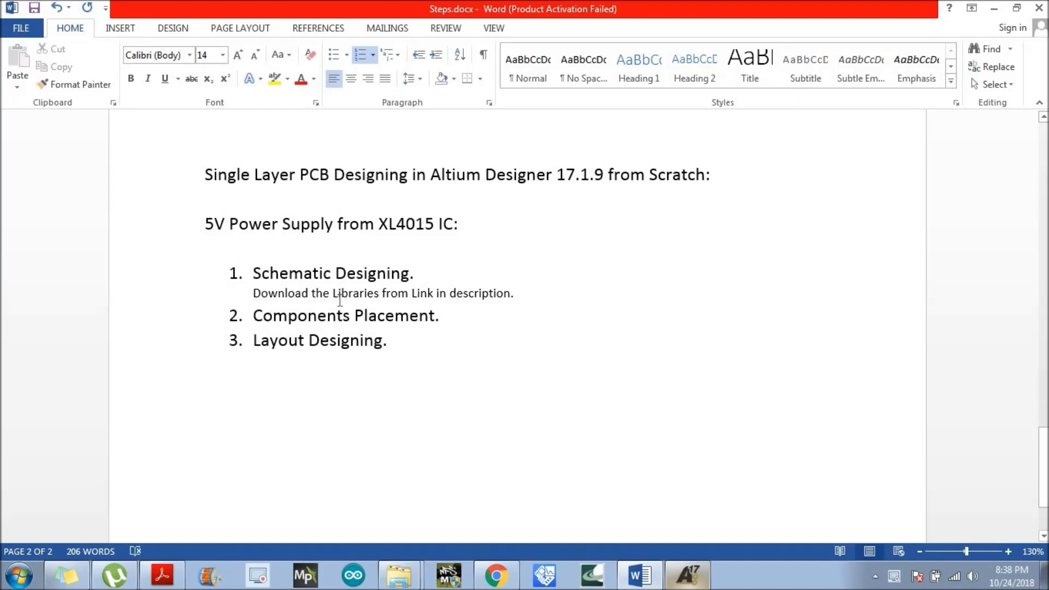
left_click_drag(333, 294, 413, 295)
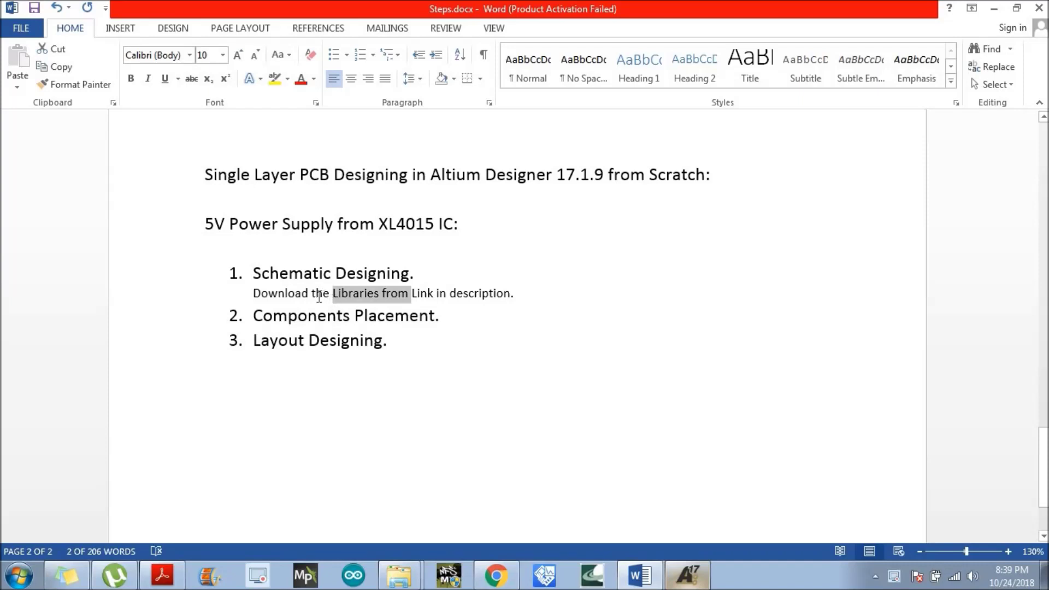
left_click(312, 295)
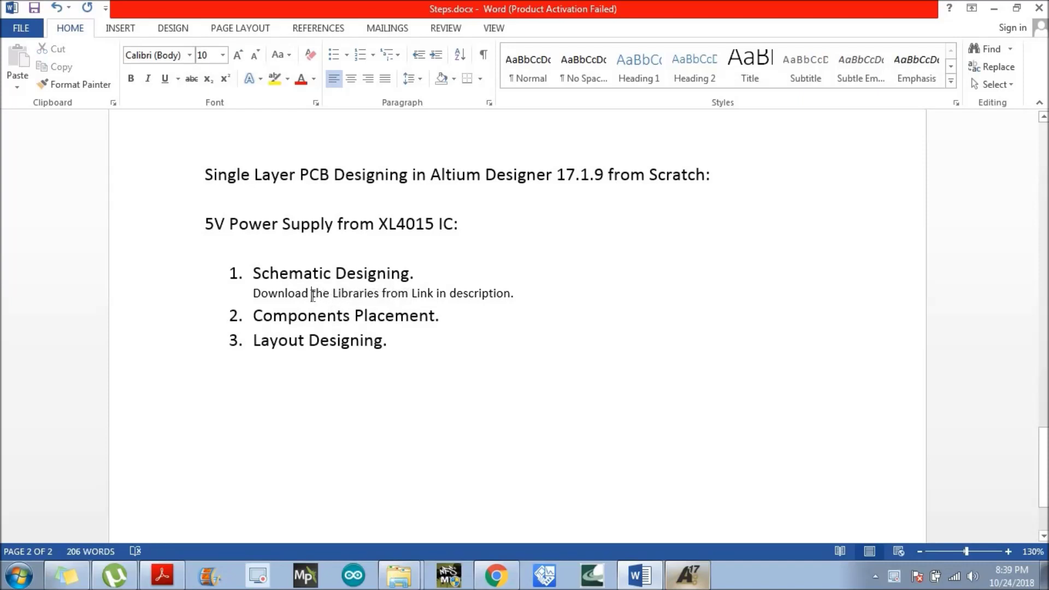
left_click_drag(312, 295, 440, 288)
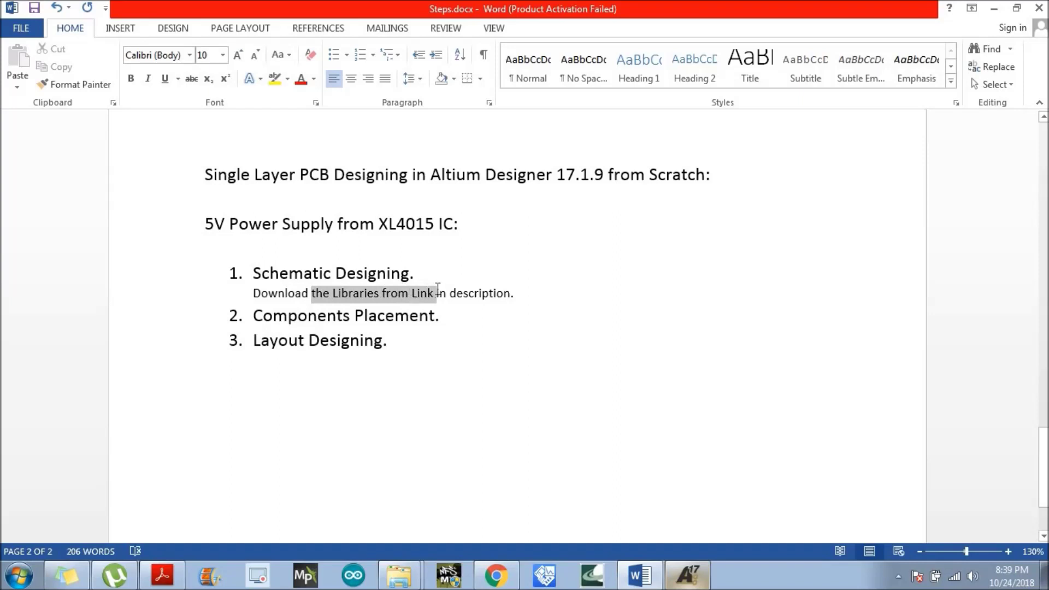
left_click_drag(438, 288, 437, 289)
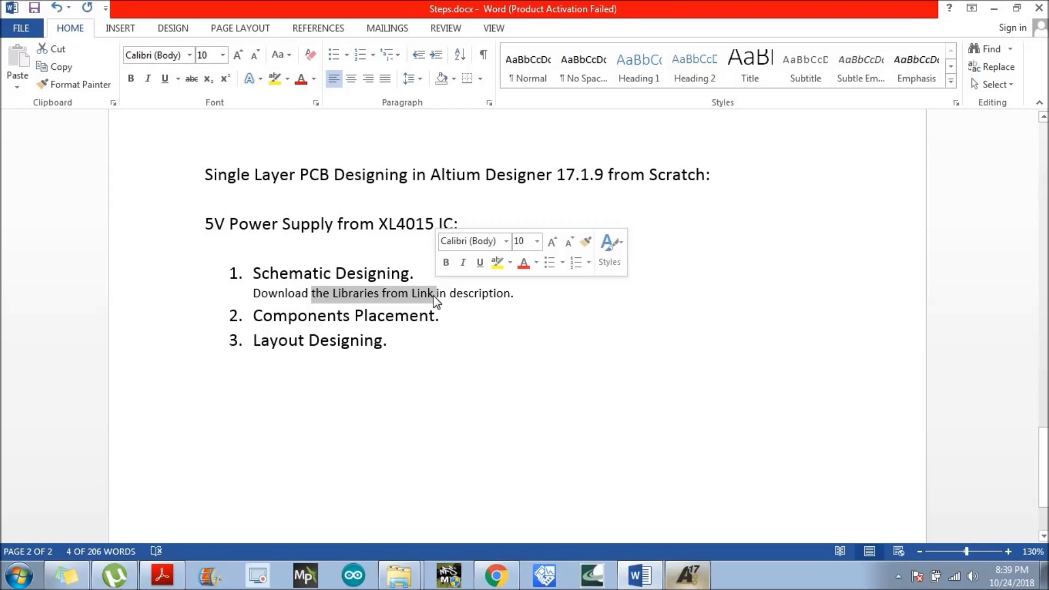
left_click(435, 295)
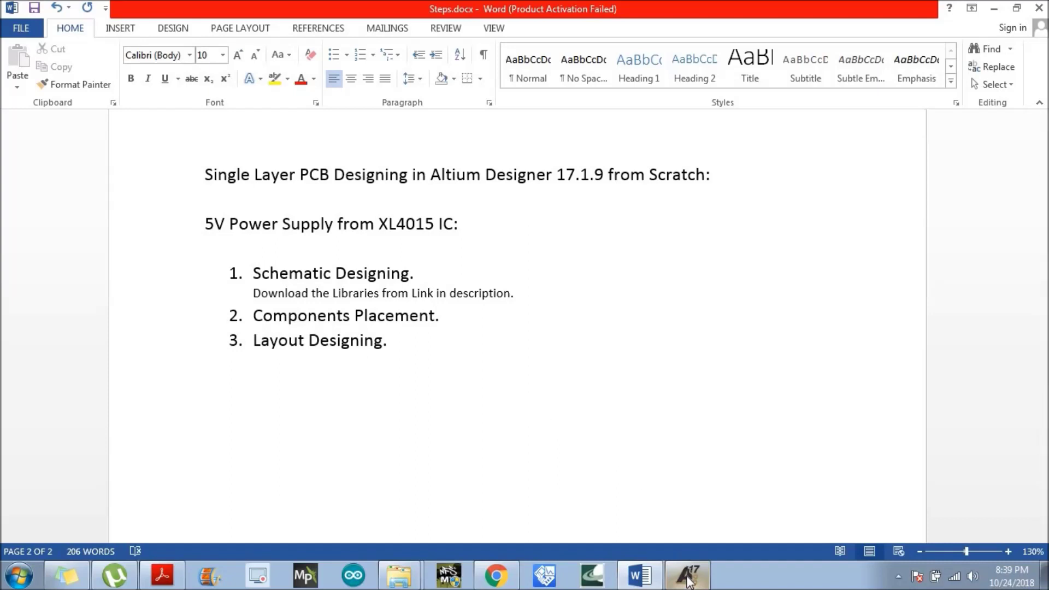
Switch to Altium Designer and add a new PCB project to the workspace
left_click(687, 580)
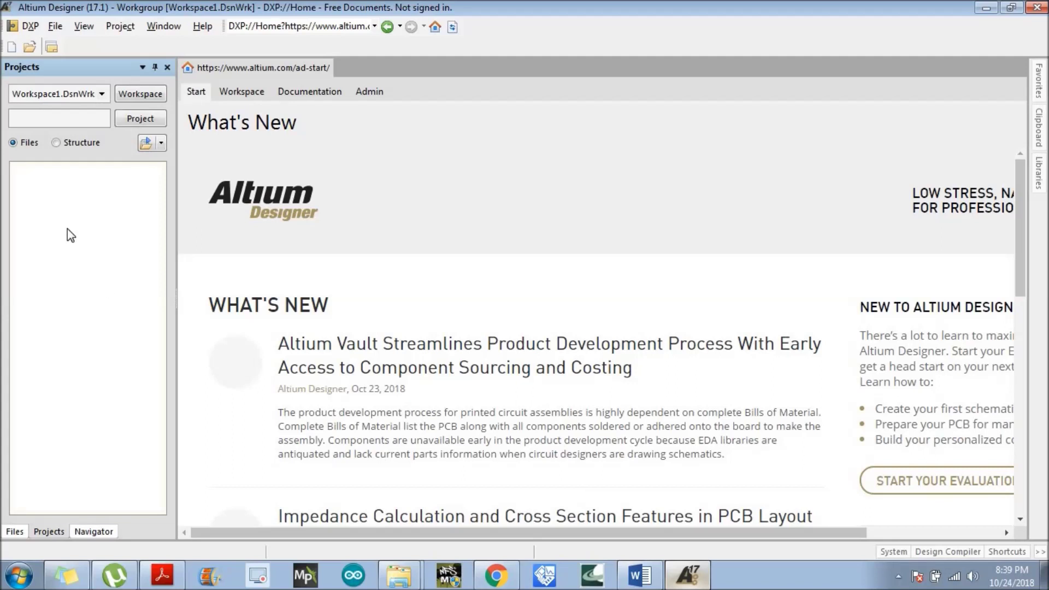
right_click(73, 180)
mouse_move(227, 231)
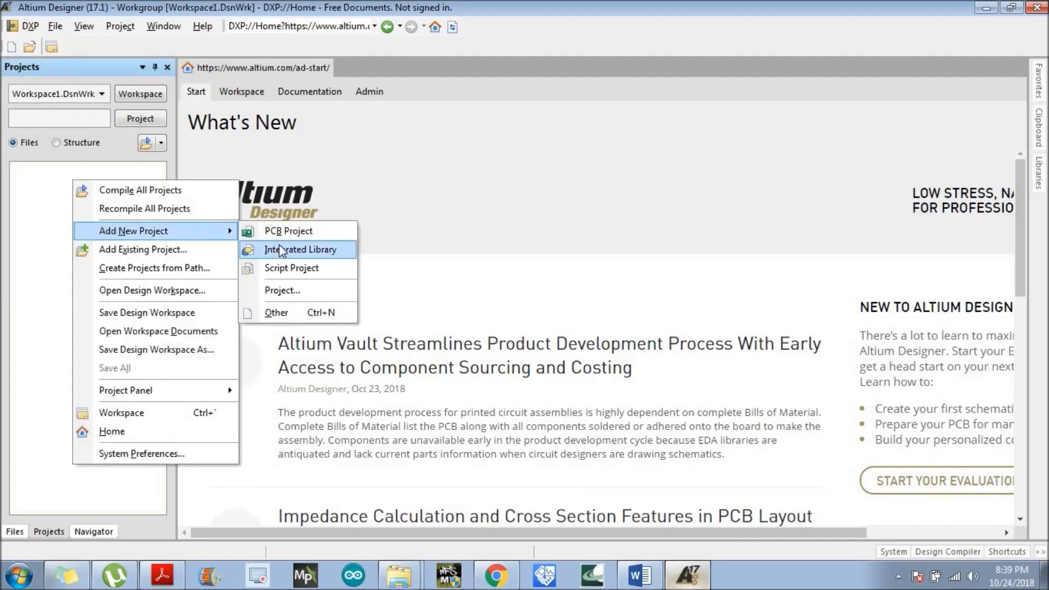
left_click(281, 231)
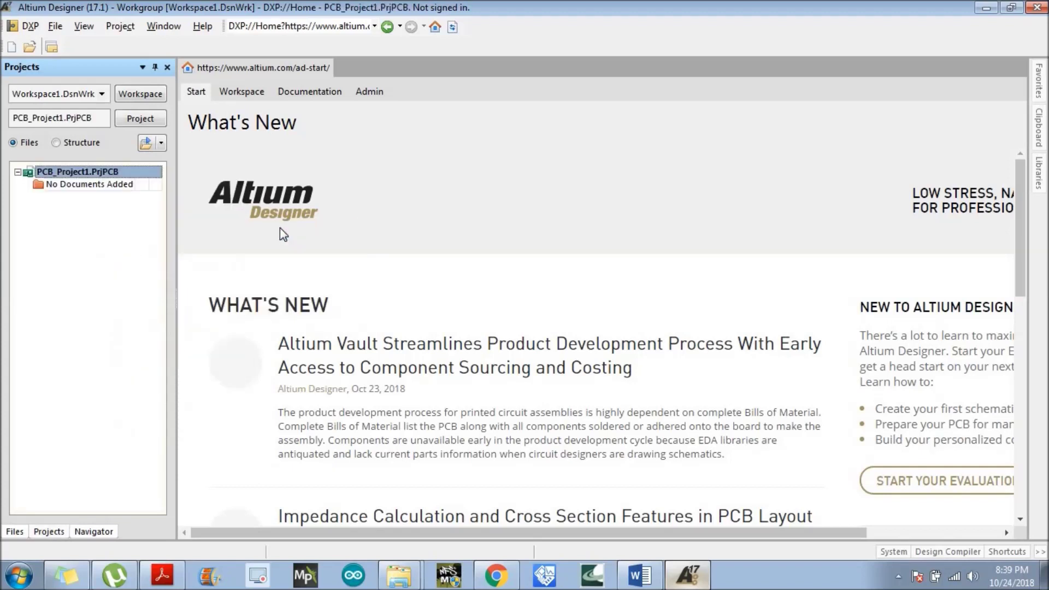
Add a new schematic document to the PCB project
right_click(70, 173)
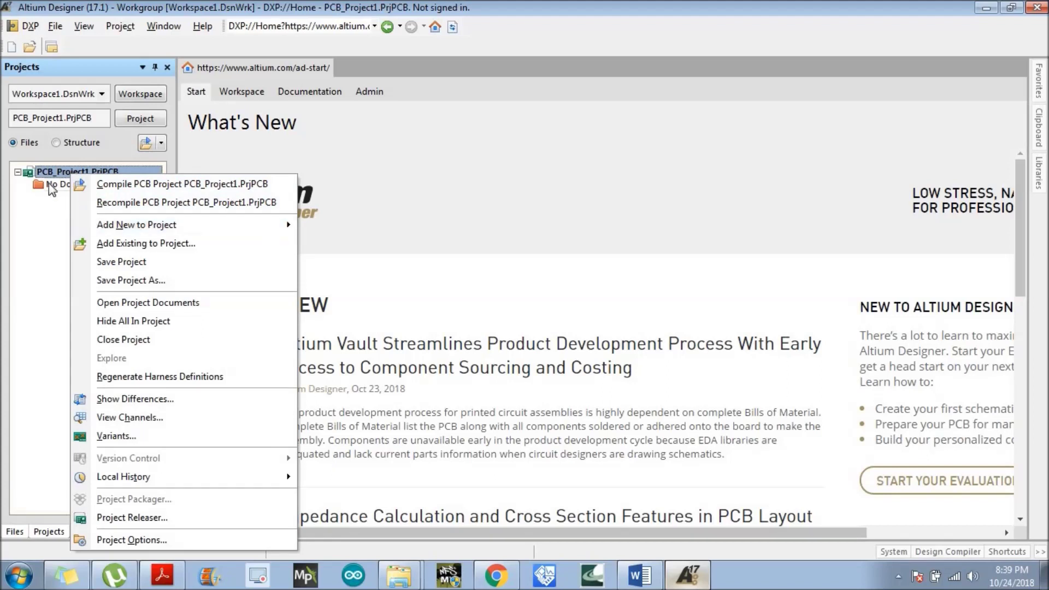
right_click(55, 184)
right_click(62, 171)
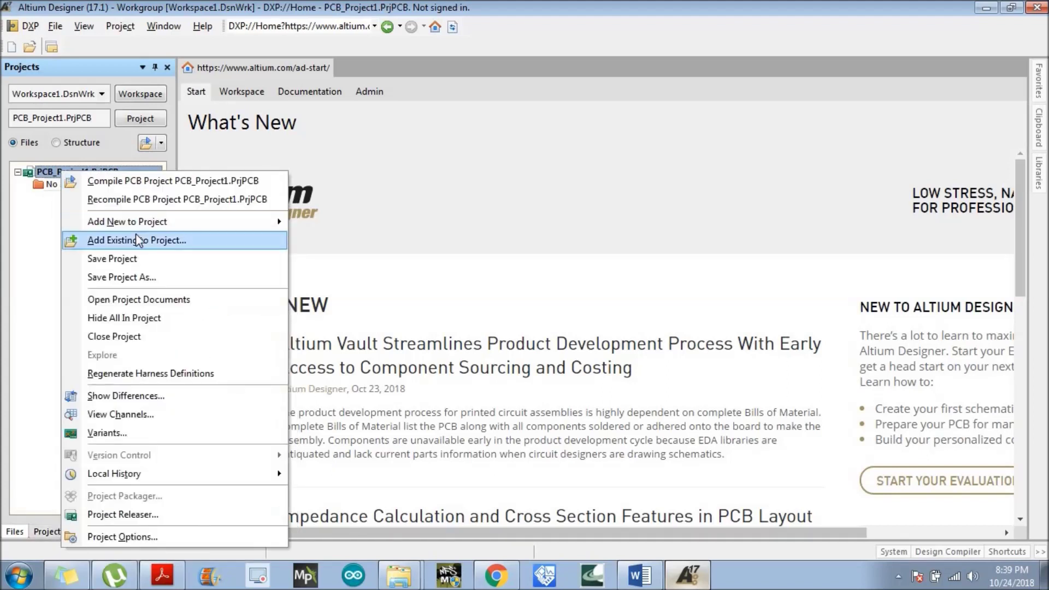
mouse_move(106, 224)
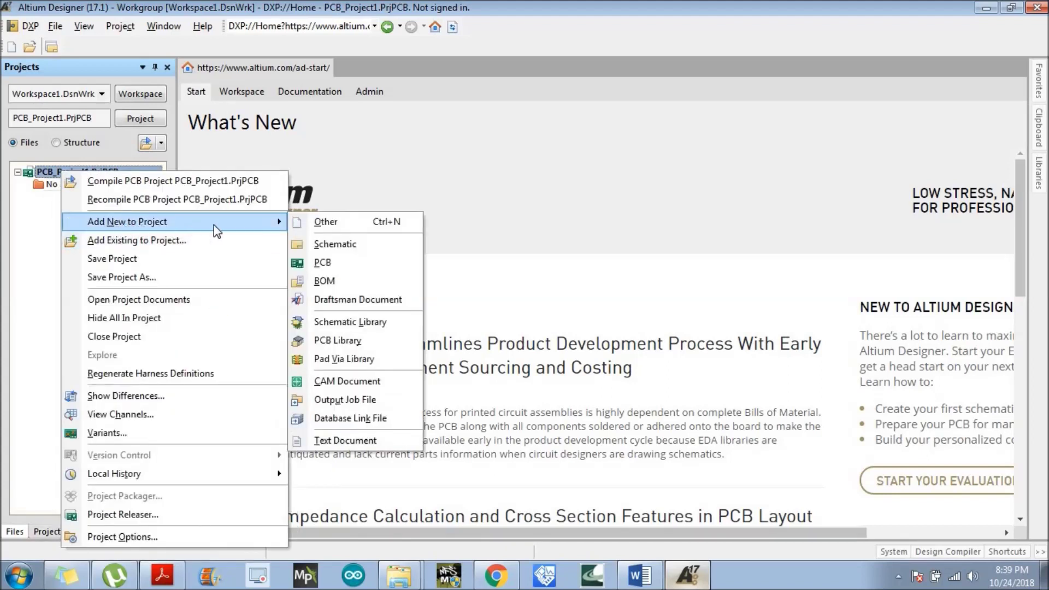
left_click(337, 245)
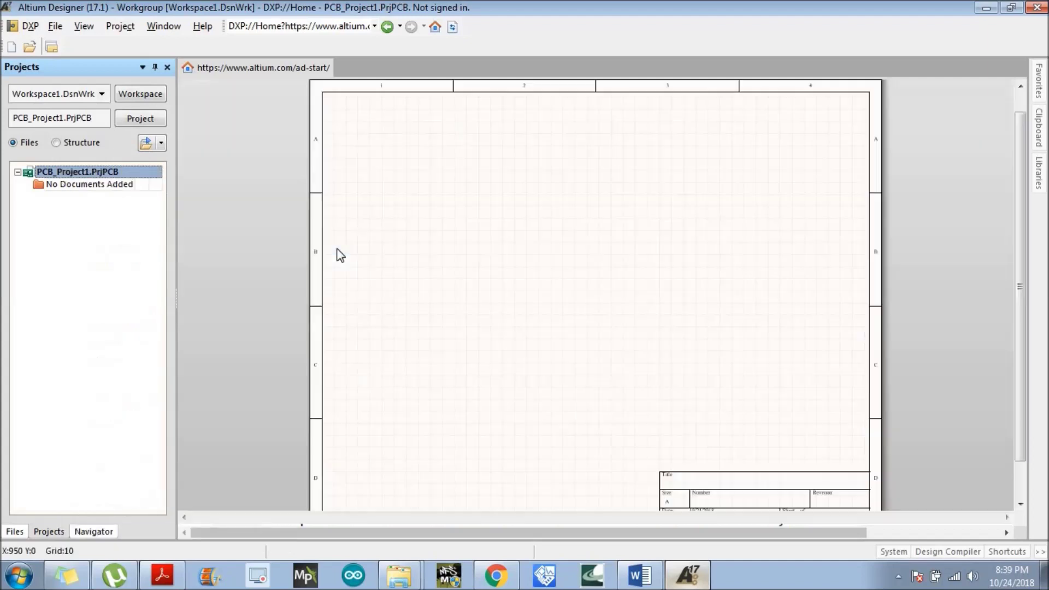
Add a new PCB document to the project alongside the schematic sheet
right_click(61, 175)
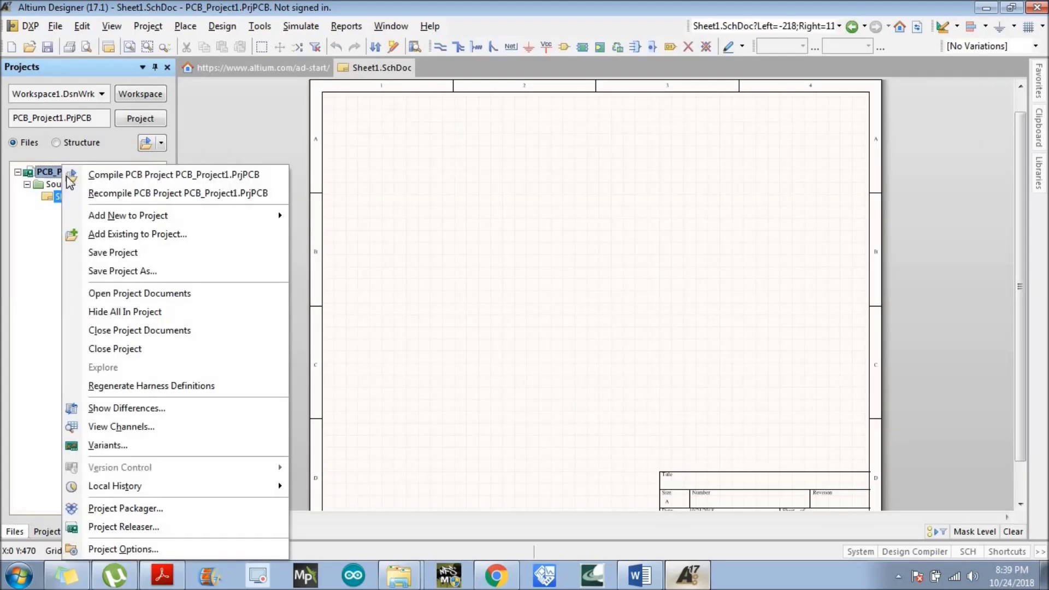
mouse_move(94, 220)
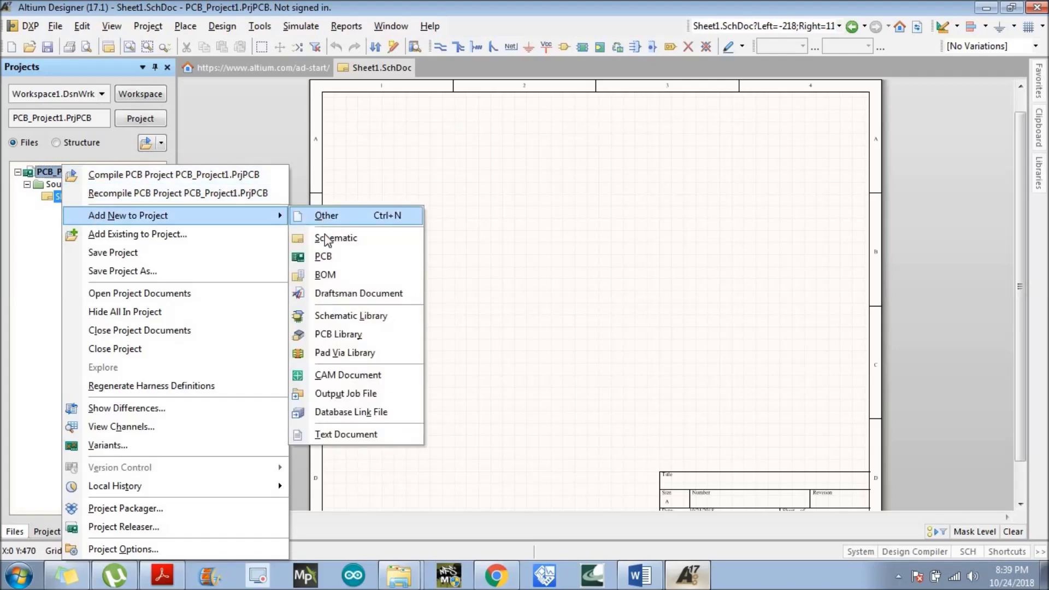
left_click(350, 257)
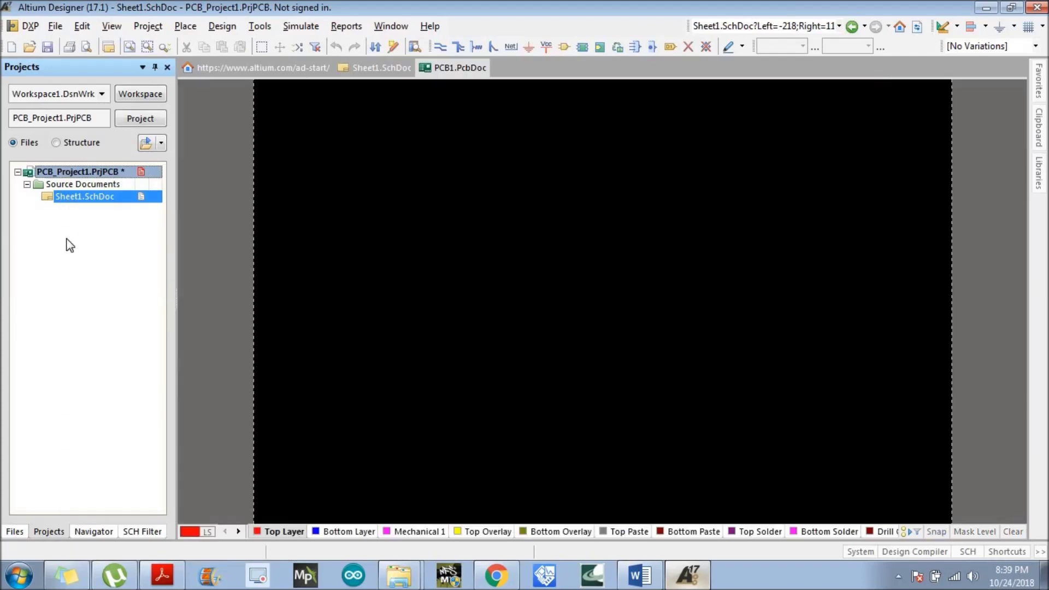
left_click(67, 196)
left_click(70, 211)
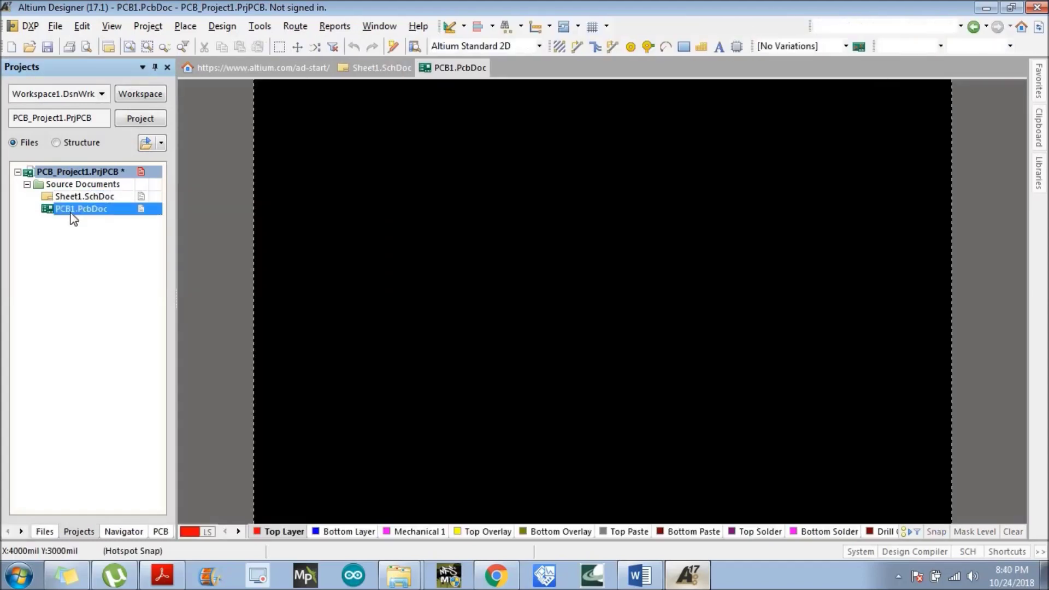
Start saving the project and create a new folder named 5v5a on the Desktop
right_click(79, 172)
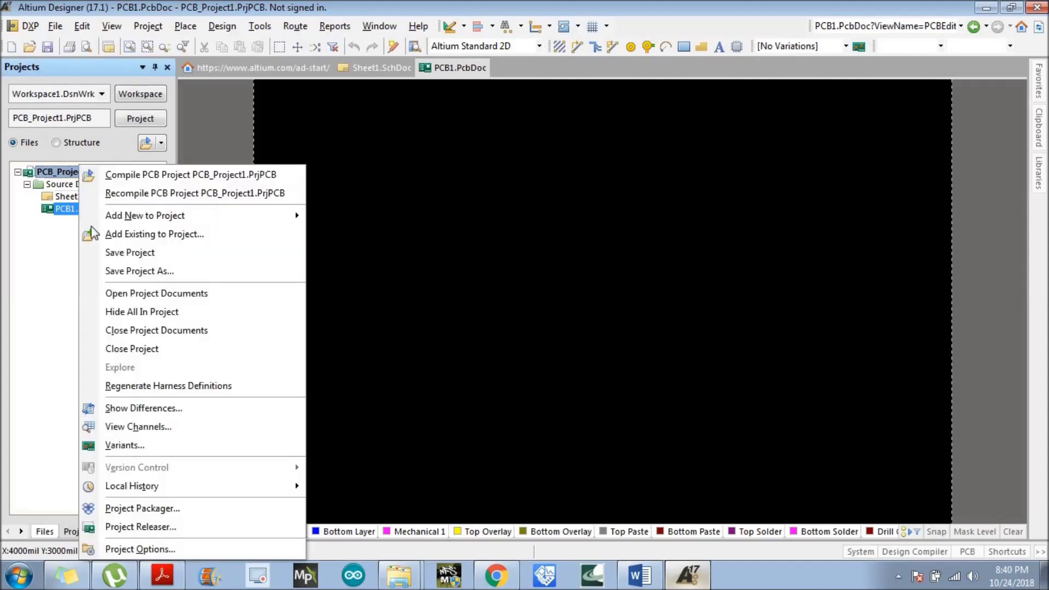
left_click(115, 254)
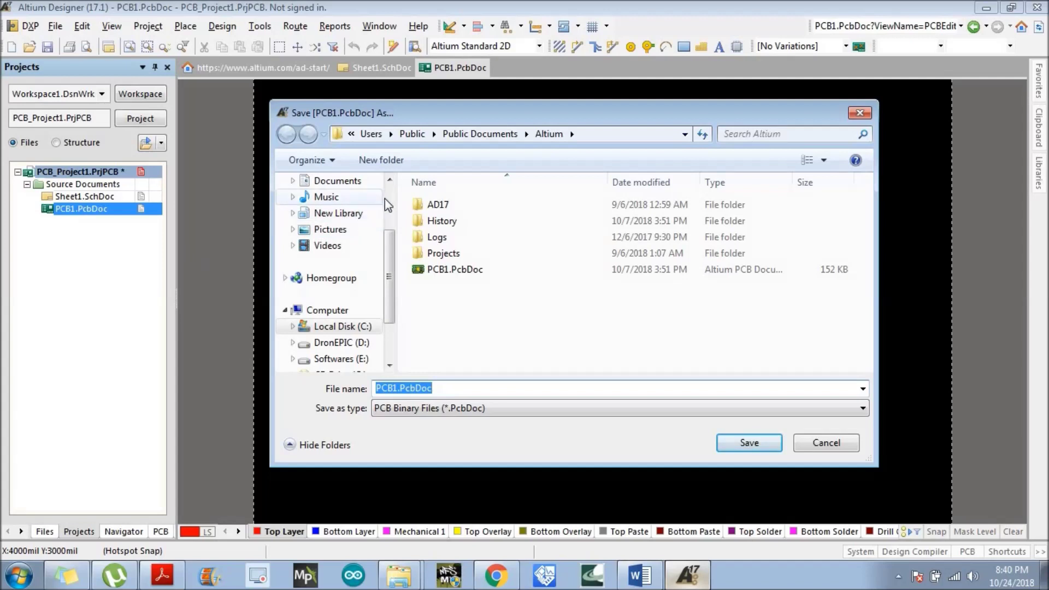
scroll(384, 199, "up", 3)
left_click(355, 202)
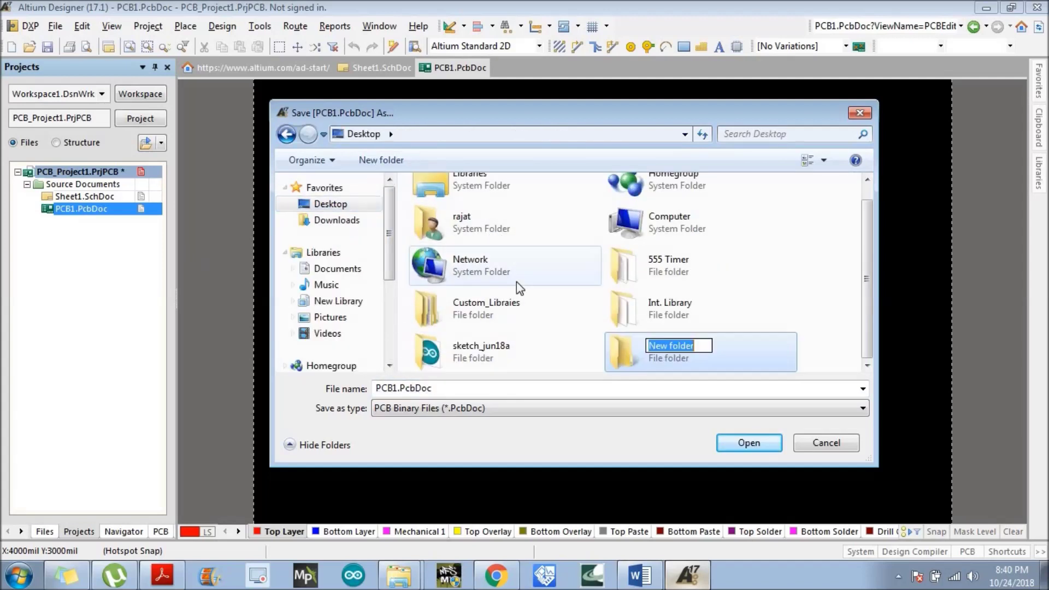
type("5v5a")
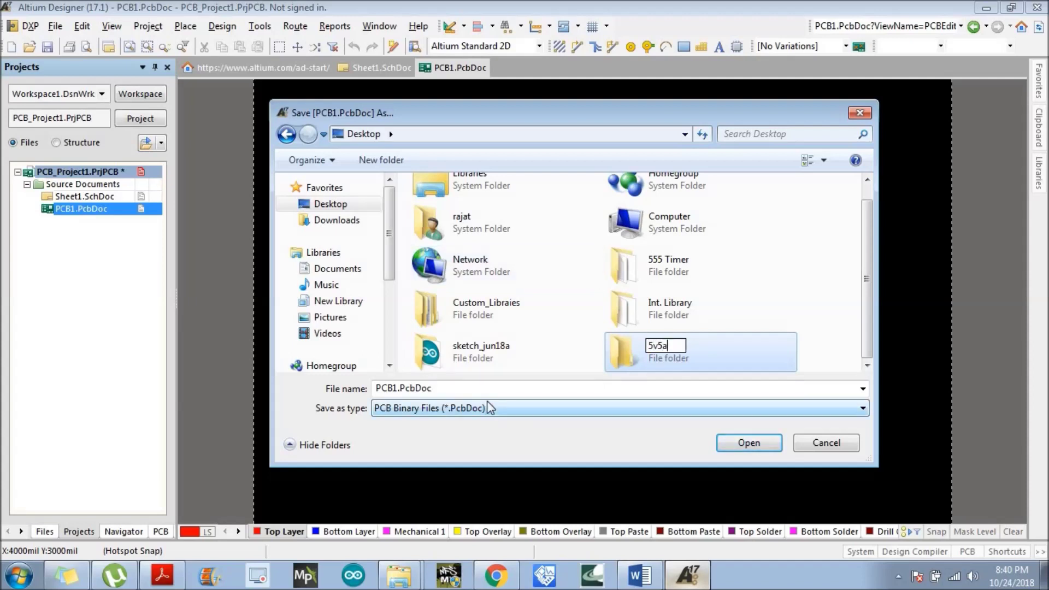
Save the PCB document on the Desktop as 5vPS.PcbDoc
left_click(391, 388)
left_click(399, 389)
left_click(395, 388)
left_click_drag(398, 388, 365, 390)
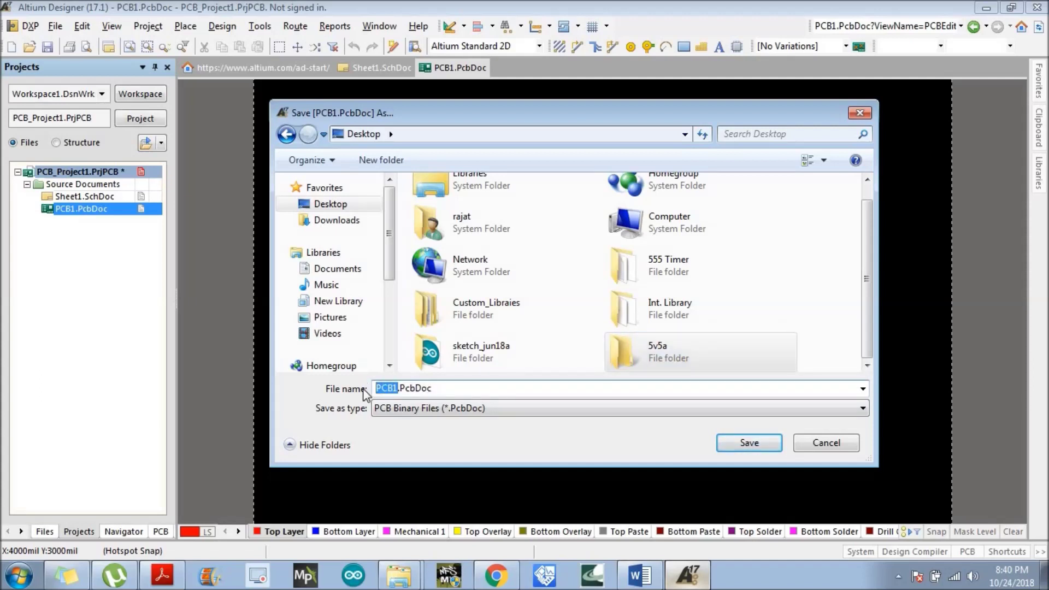
type("5v")
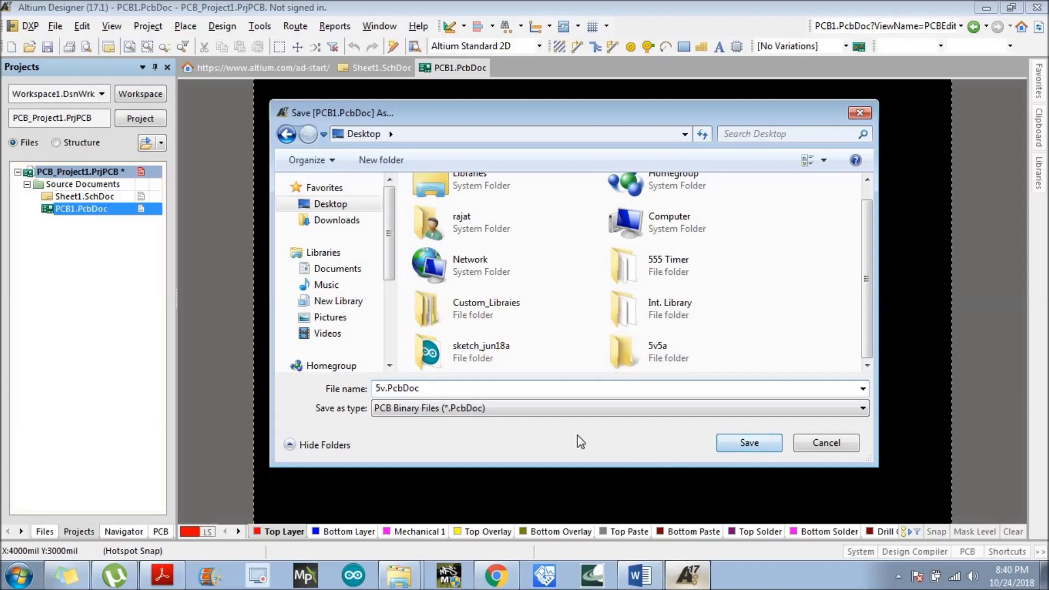
type("PS")
left_click(745, 445)
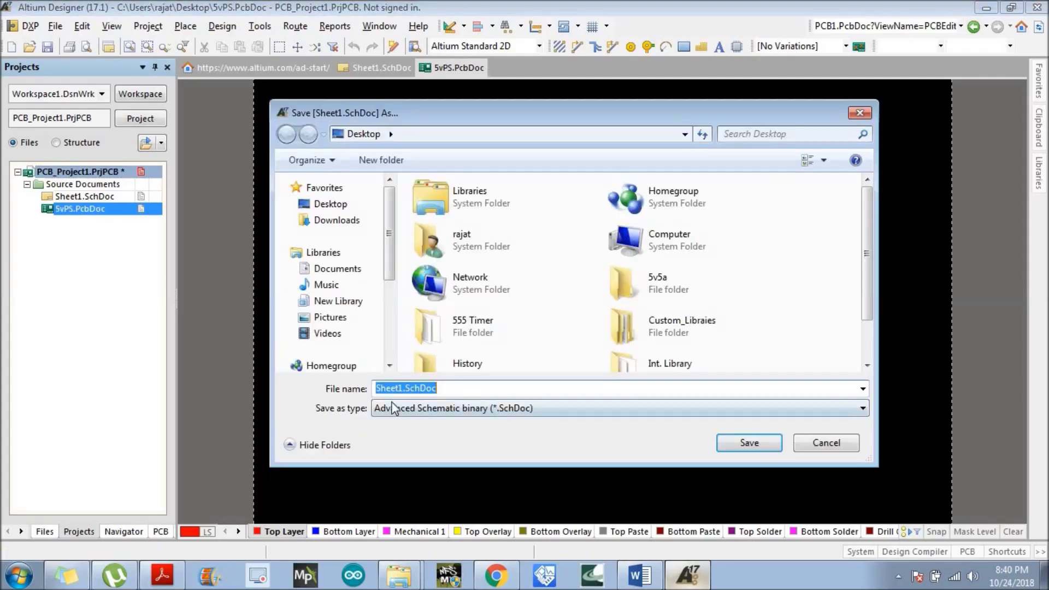
Save the schematic document on the Desktop as 5VPS.SchDoc
left_click(403, 389)
key("shift+Home")
type("5VPS")
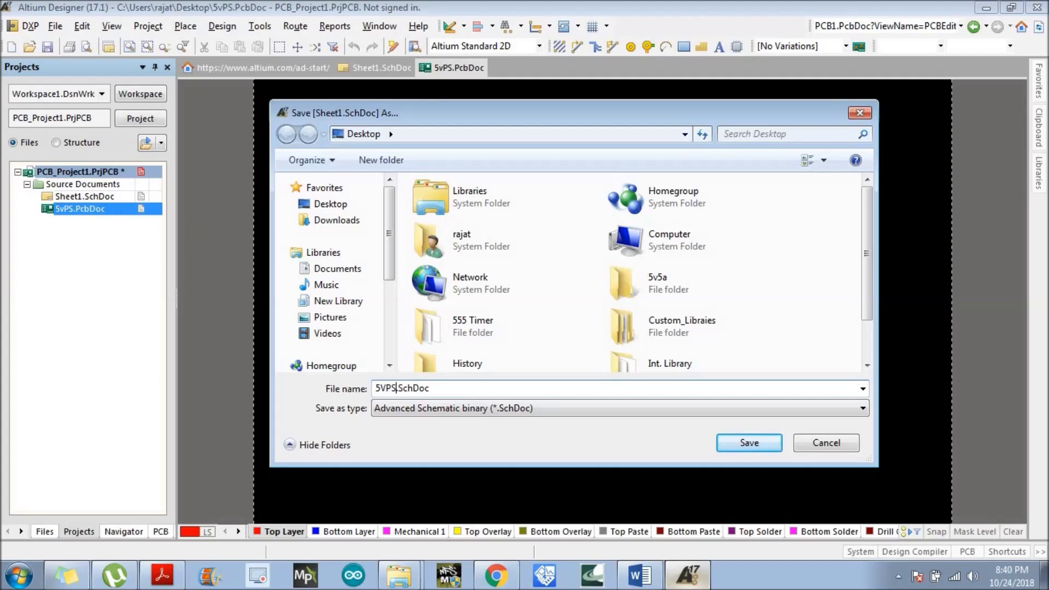
left_click(774, 448)
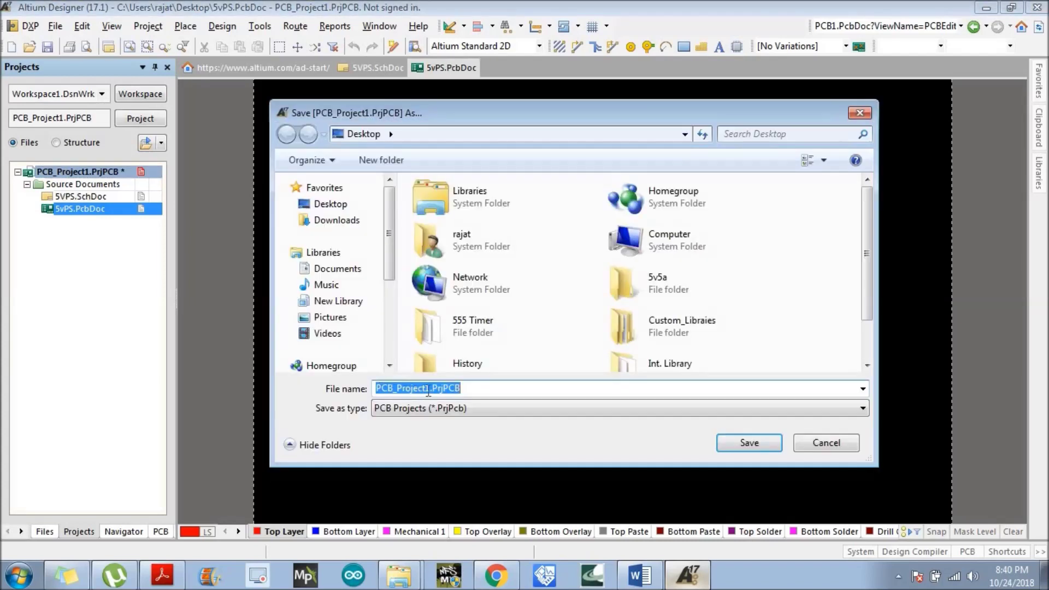
Save the project file on the Desktop as 5VPS.PrjPCB and open the 5VPS.SchDoc schematic sheet
left_click(428, 389)
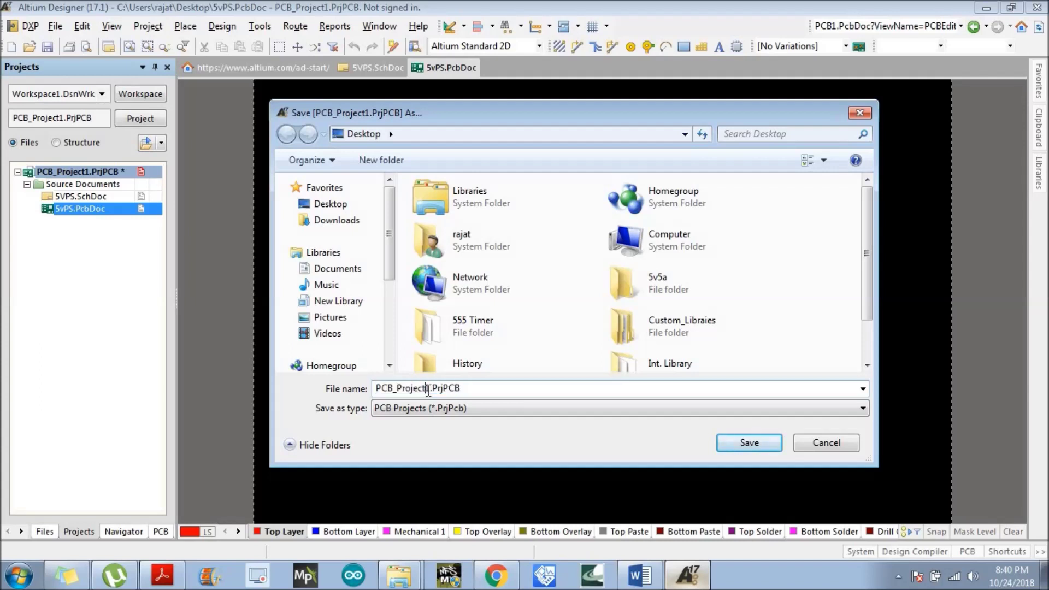
left_click_drag(430, 388, 345, 394)
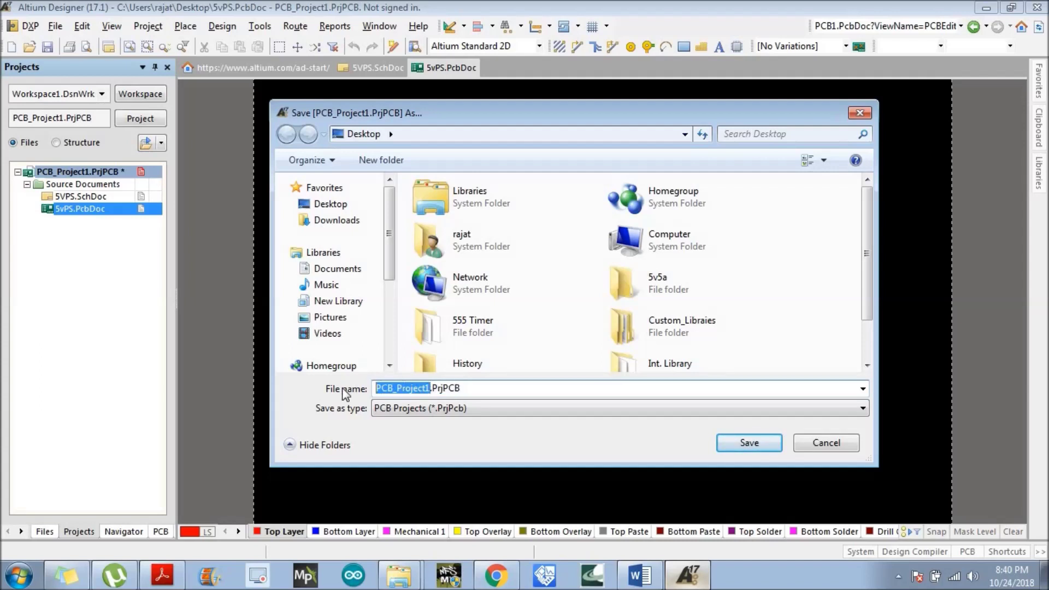
type("5V")
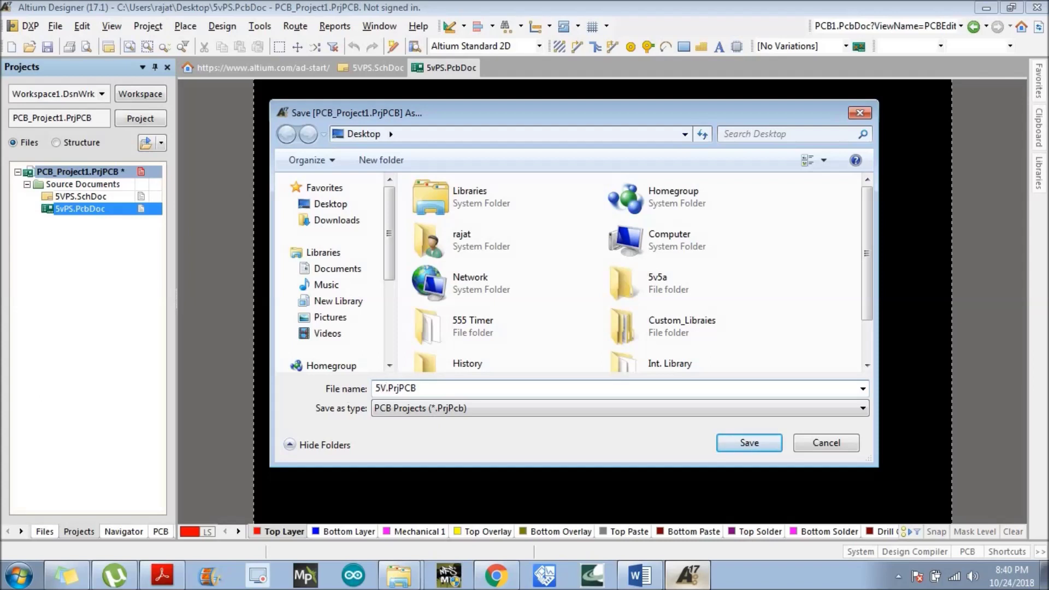
type("PS")
left_click(754, 441)
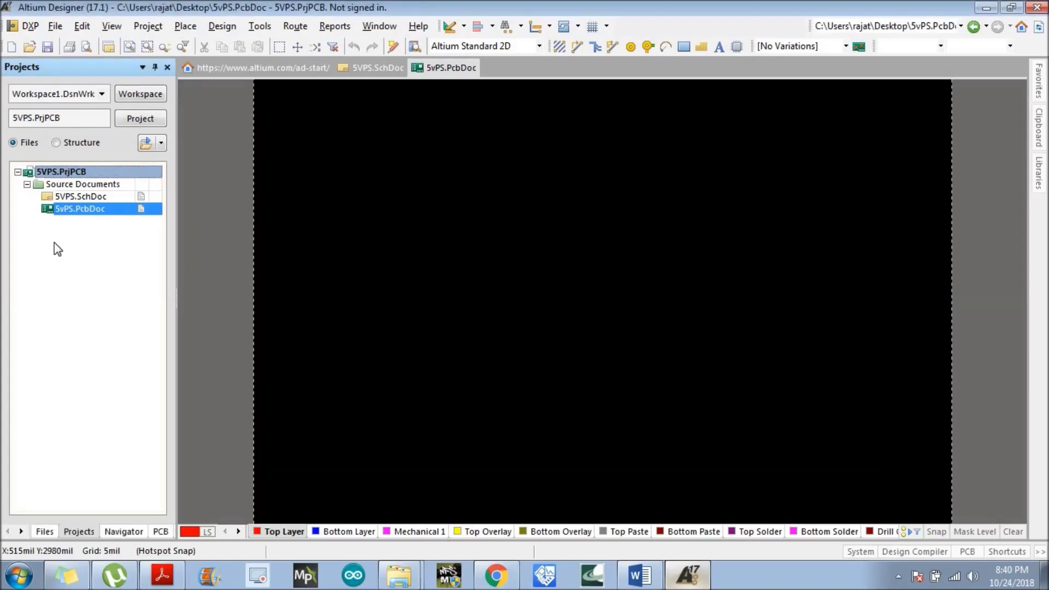
double_click(73, 198)
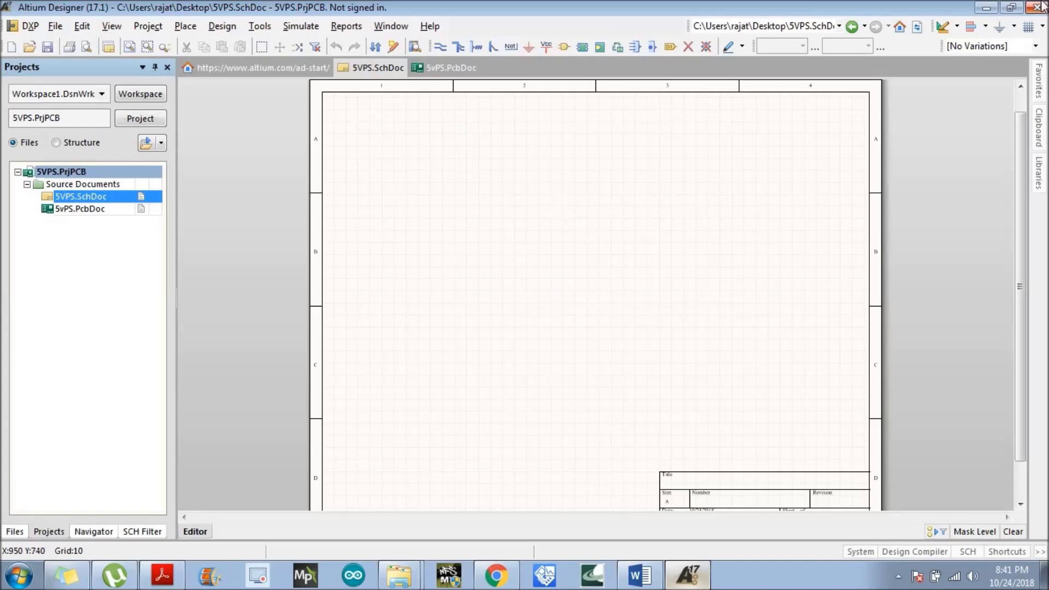
Minimize Altium Designer and switch to the Custom_Libraies folder in Windows Explorer
left_click(986, 7)
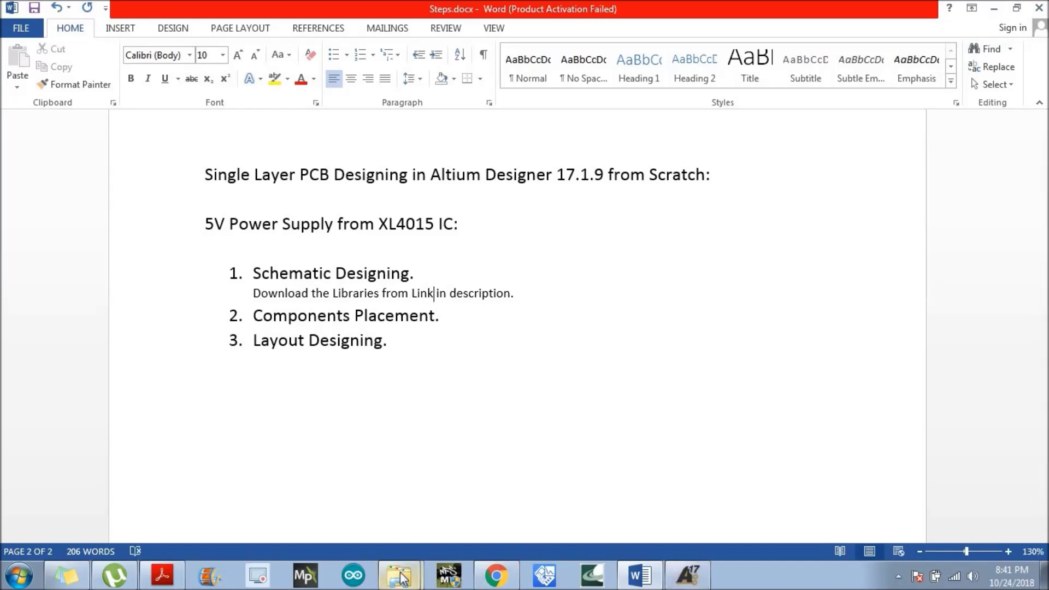
left_click(404, 557)
left_click(402, 543)
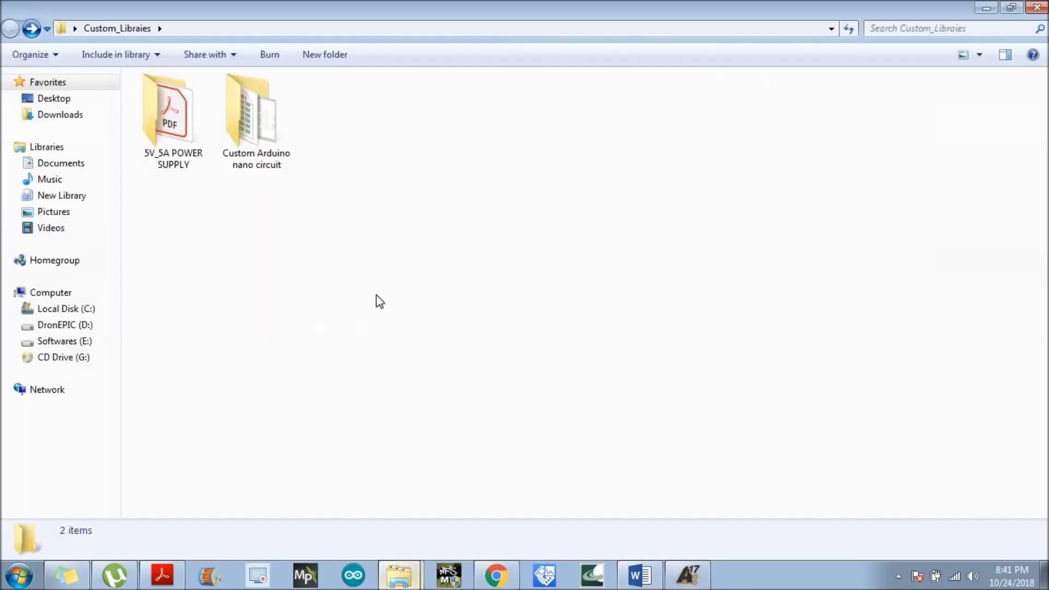
Open the XL4015-Xlsemi.pdf datasheet from the 5V_5A POWER SUPPLY folder and view the Typical Application Circuit on page 3
double_click(171, 160)
double_click(189, 198)
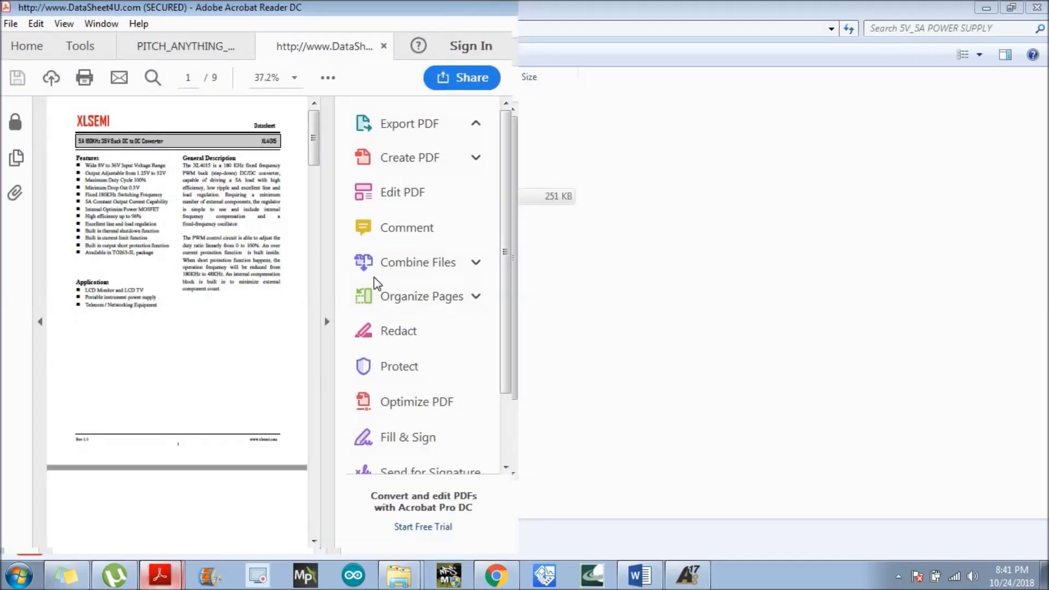
left_click(479, 13)
left_click_drag(856, 127, 853, 239)
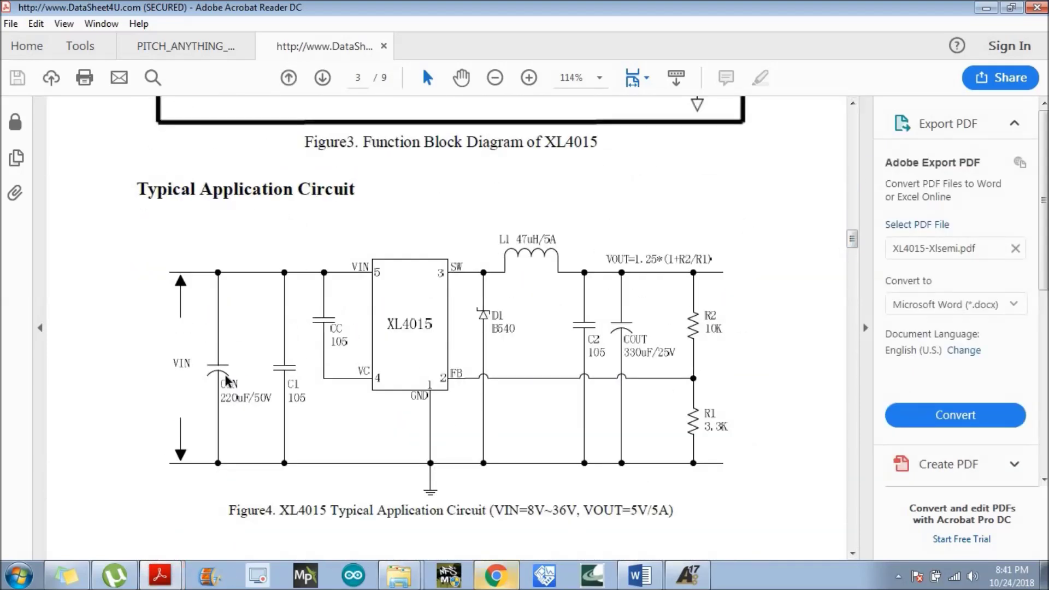
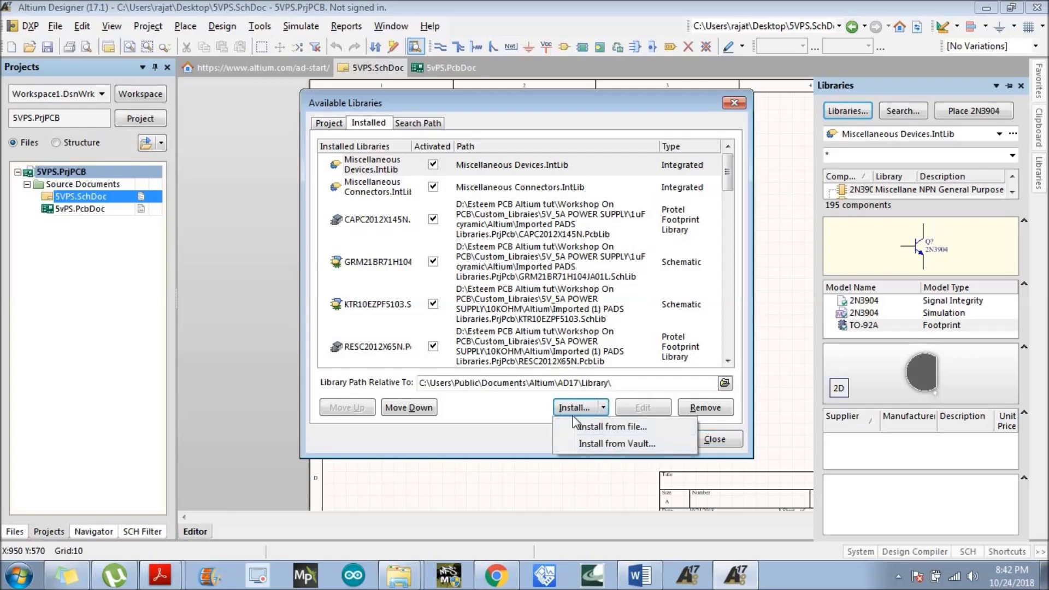
Install CAPC2012X145N.PcbLib and GRM21BR71H104JA01L.SchLib from the Desktop folder Custom_Libraies\5V_5A POWER SUPPLY\1uF cyramic\Altium\1uf Cyramic
left_click(600, 429)
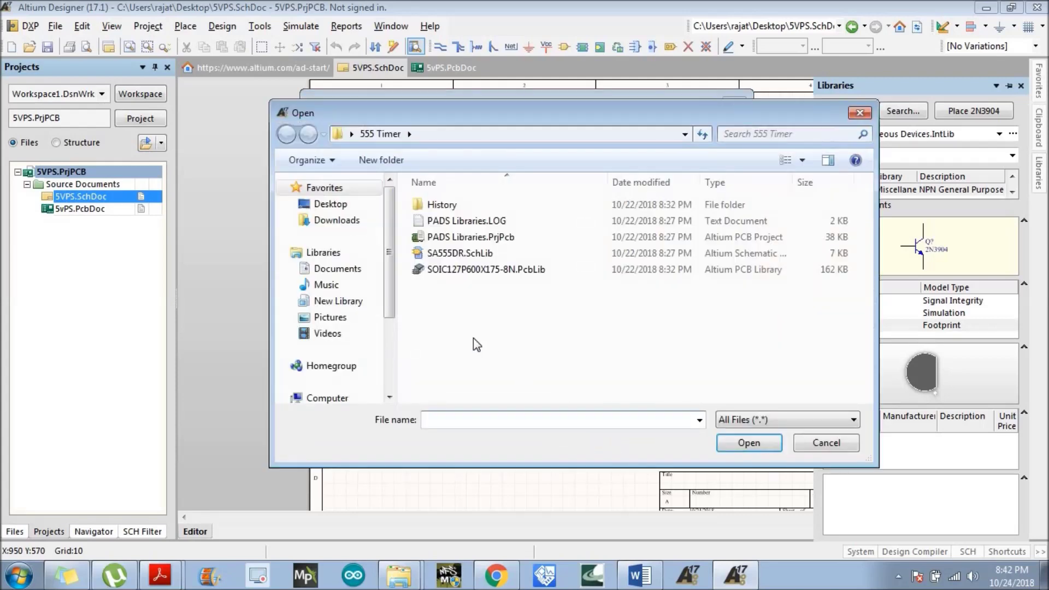
left_click(331, 204)
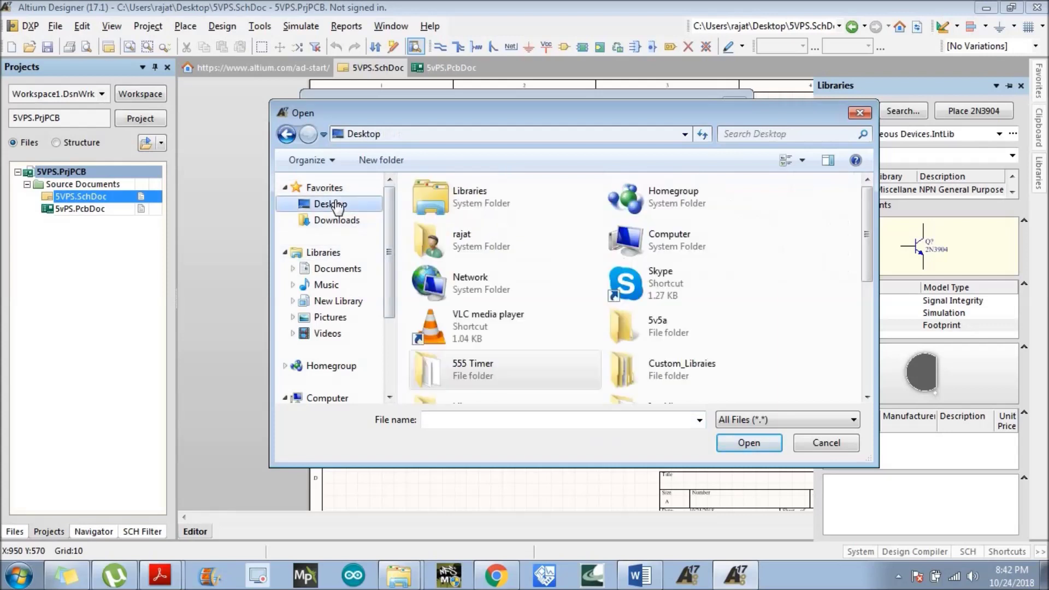
double_click(677, 376)
double_click(473, 206)
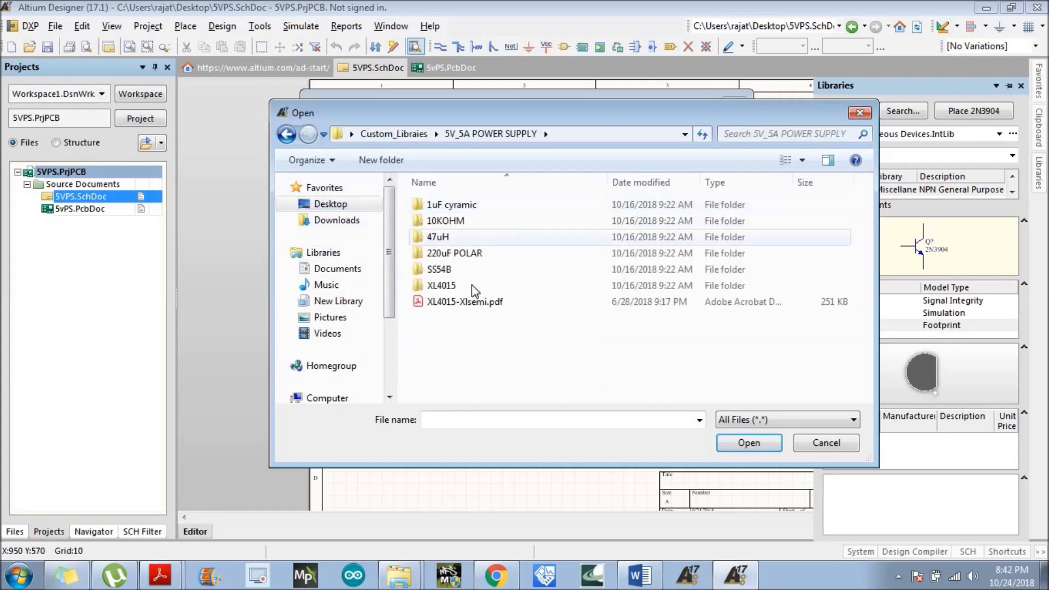
double_click(438, 205)
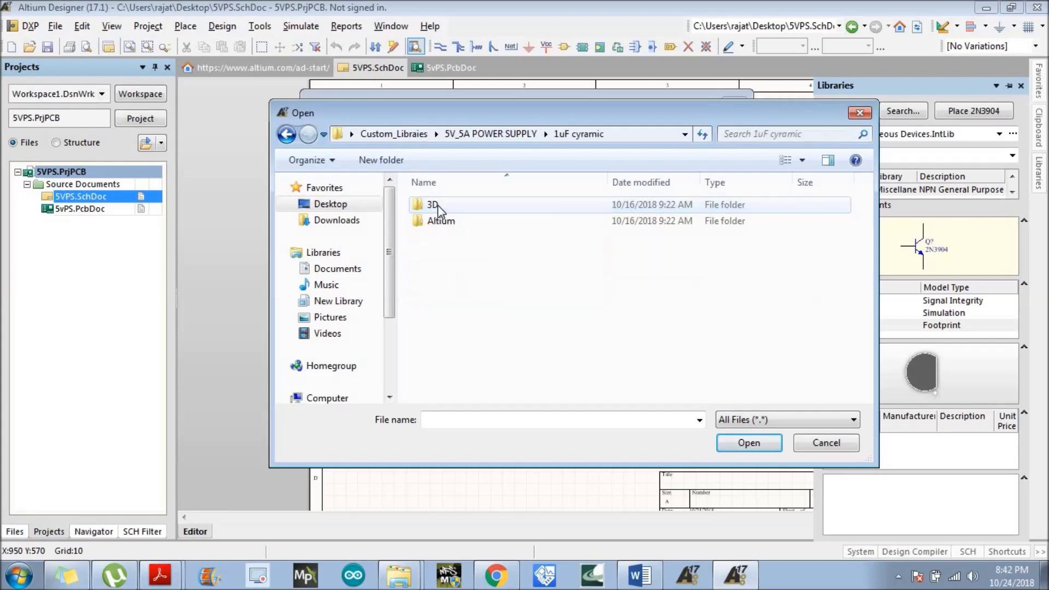
left_click(286, 134)
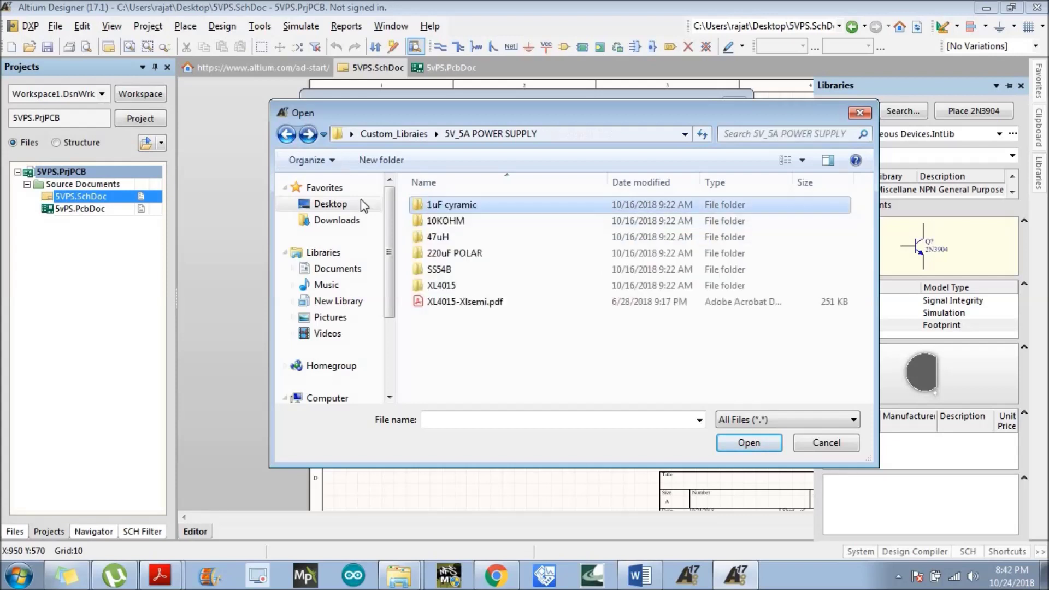
double_click(461, 207)
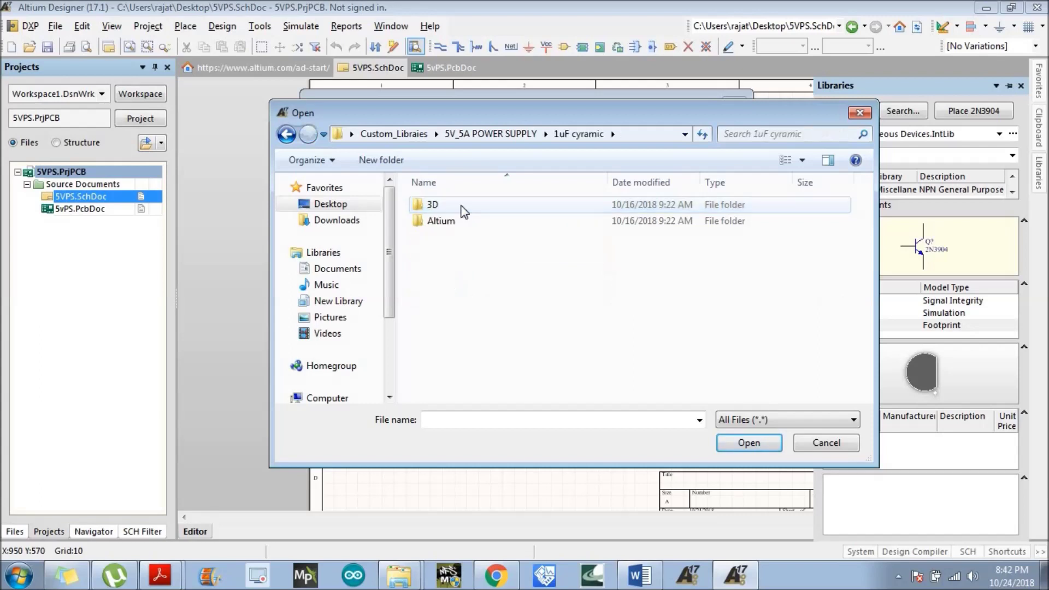
double_click(461, 220)
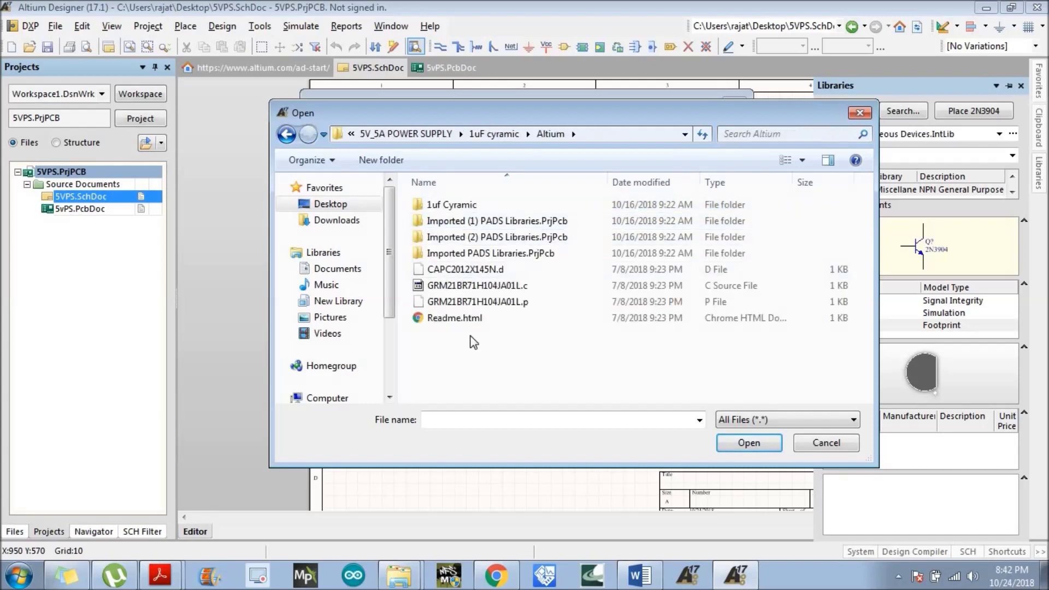
double_click(457, 206)
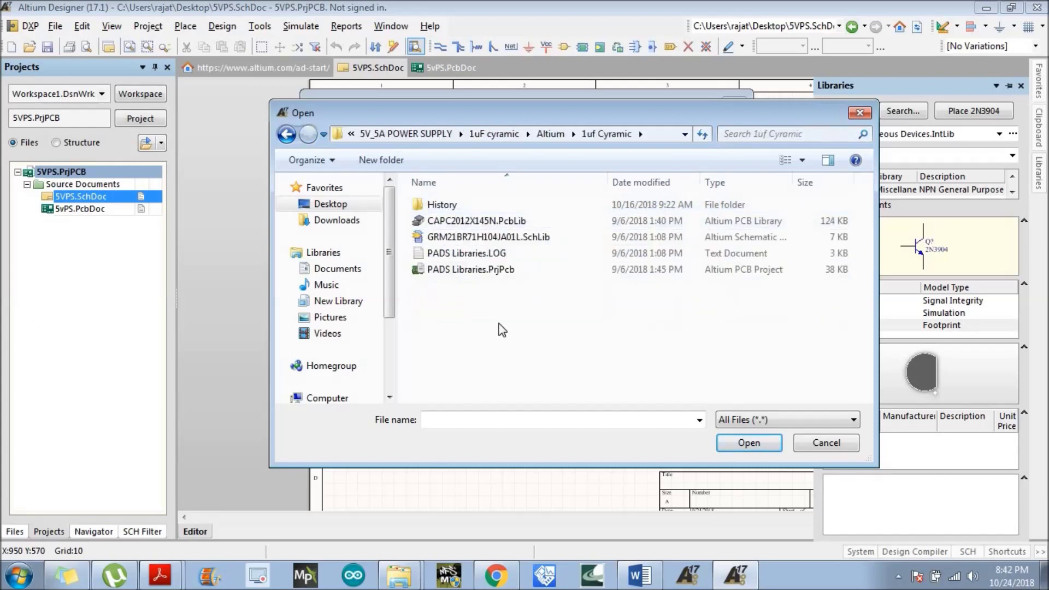
left_click(456, 223)
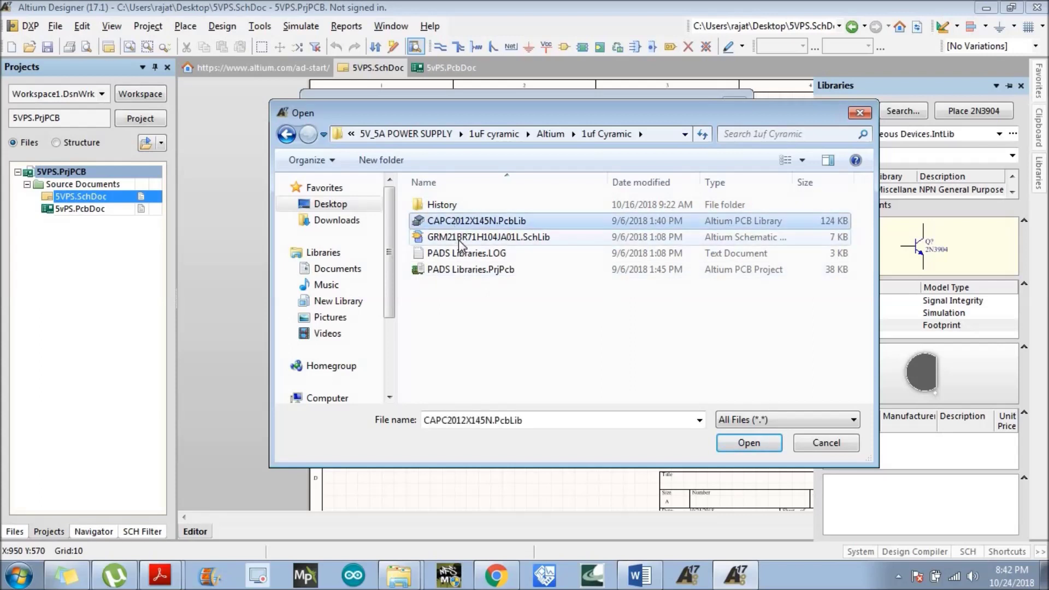
left_click(458, 240, "ctrl")
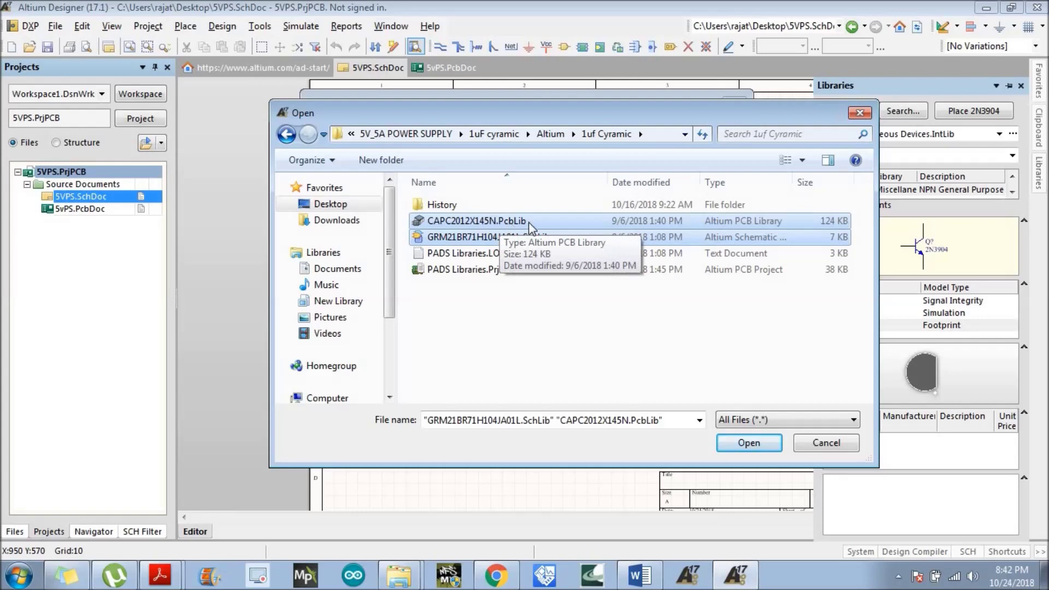
left_click(733, 446)
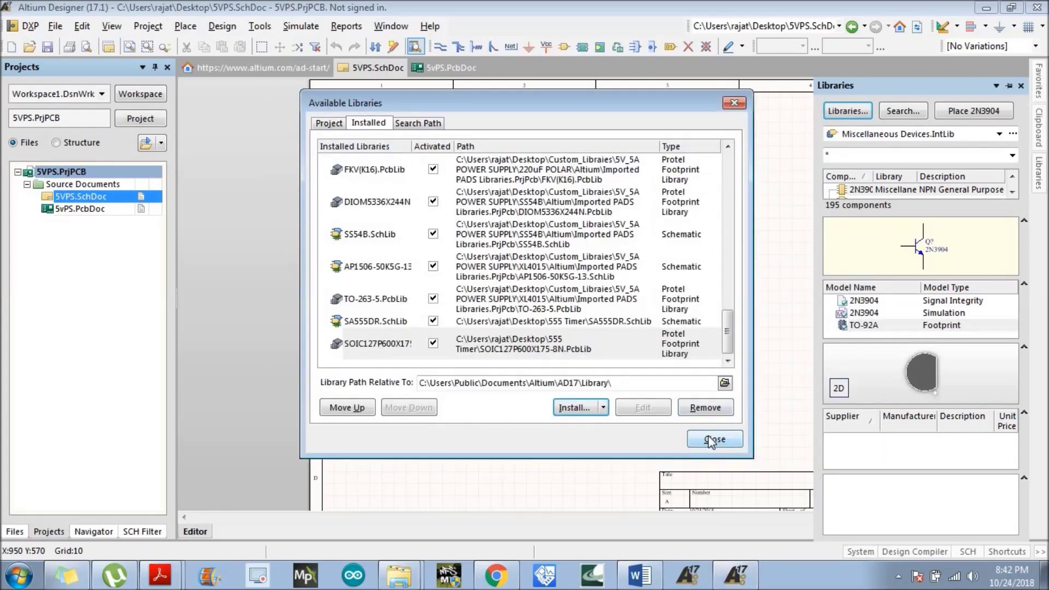
left_click(713, 439)
Place the ceramic capacitor from GRM21BR71H104JA01L.SchLib in the upper-left area of the schematic sheet
left_click(862, 134)
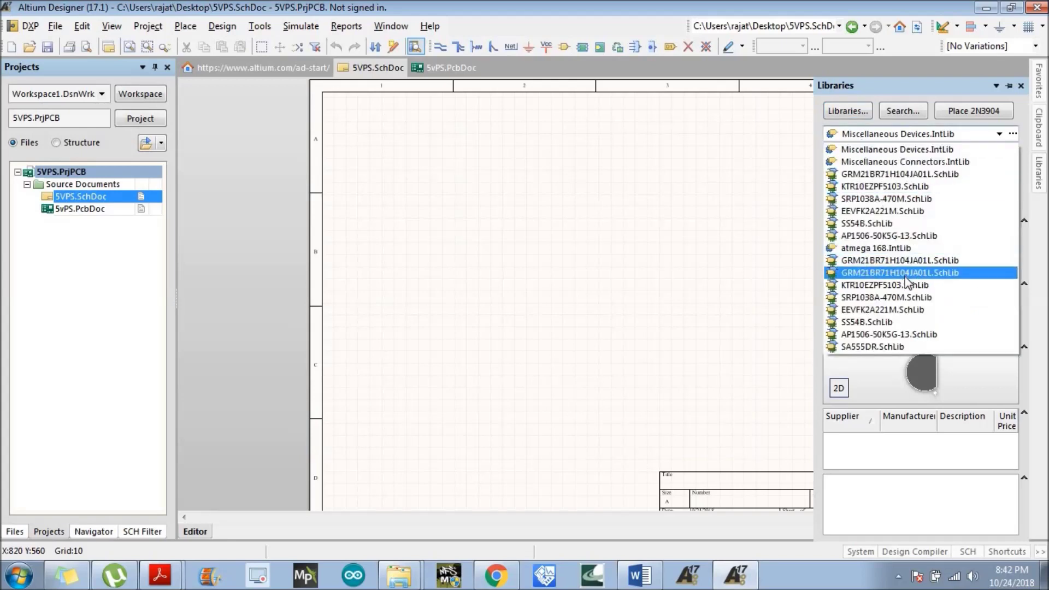
left_click(900, 261)
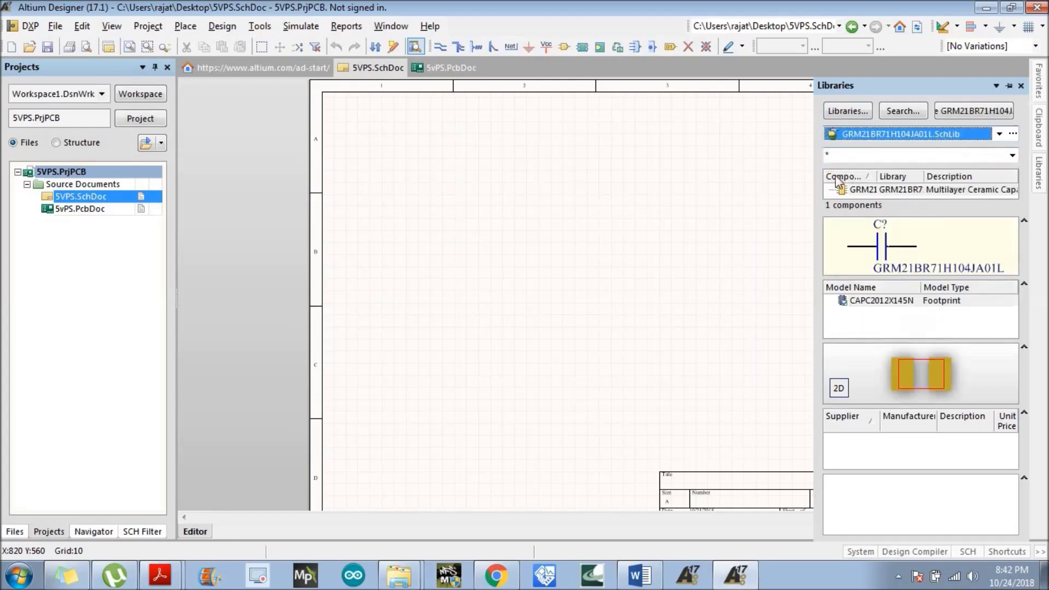
double_click(860, 189)
left_click(409, 218)
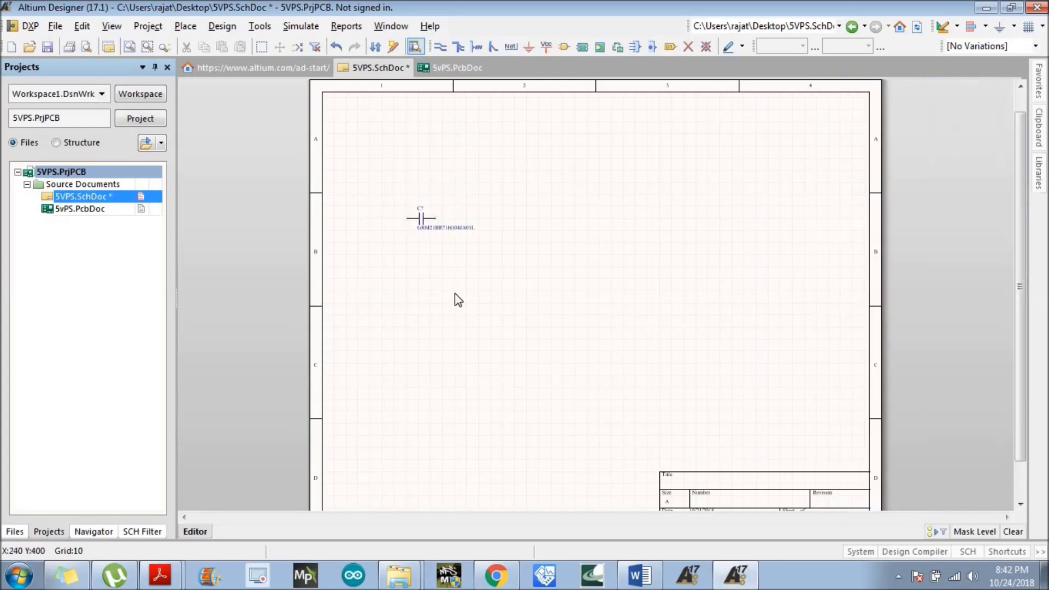
Install KTR10EZPF5103.SchLib and RESC2012X65N.PcbLib from the Imported (1) PADS Libraries.PrjPcb folder under 10KOHM\Altium
left_click(1039, 172)
left_click(847, 110)
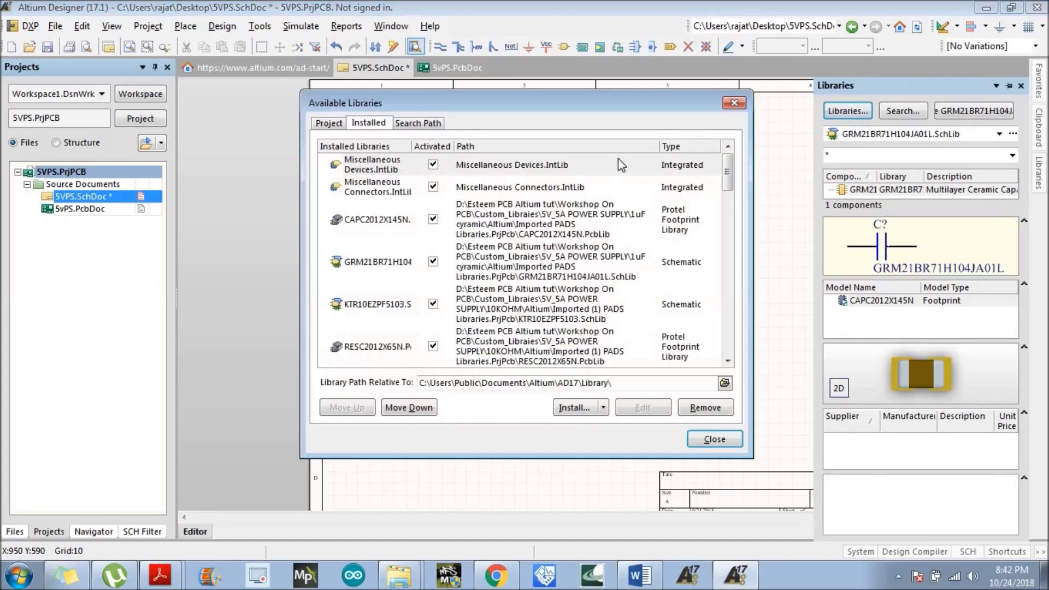
left_click(573, 408)
left_click(628, 430)
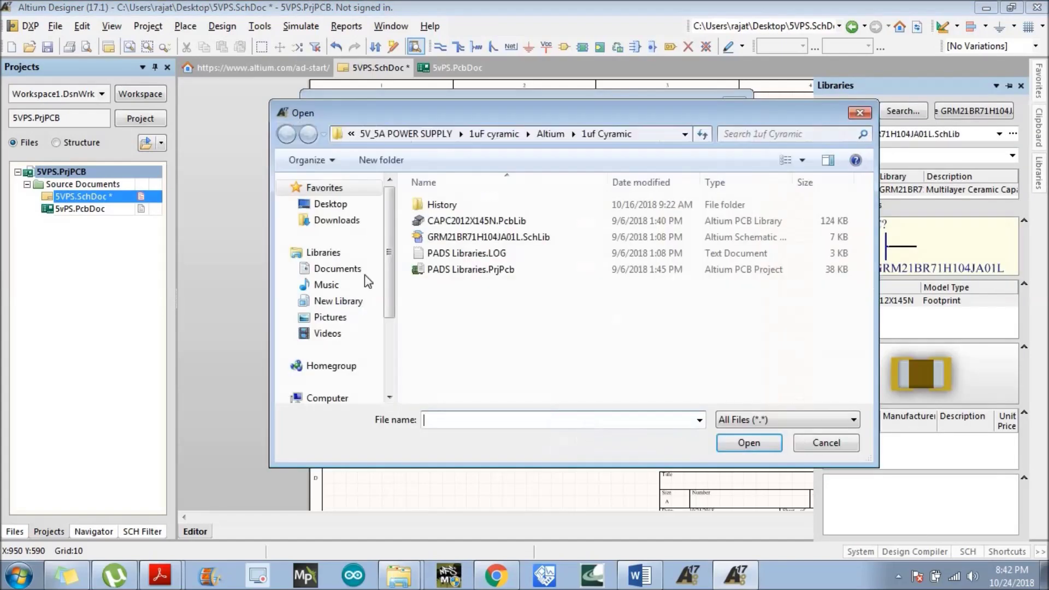
left_click(416, 138)
double_click(435, 221)
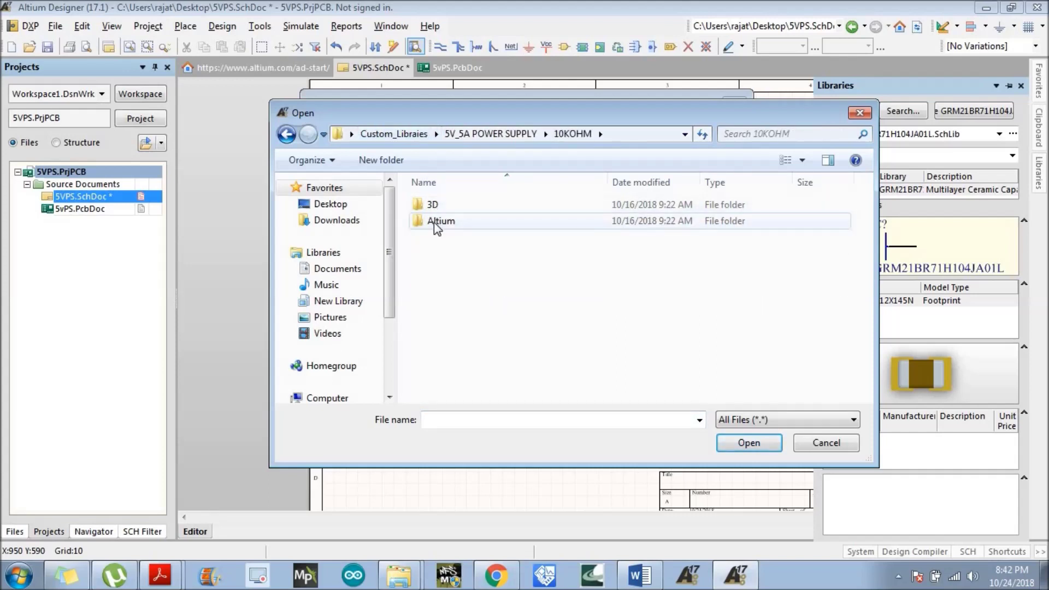
double_click(434, 222)
double_click(437, 205)
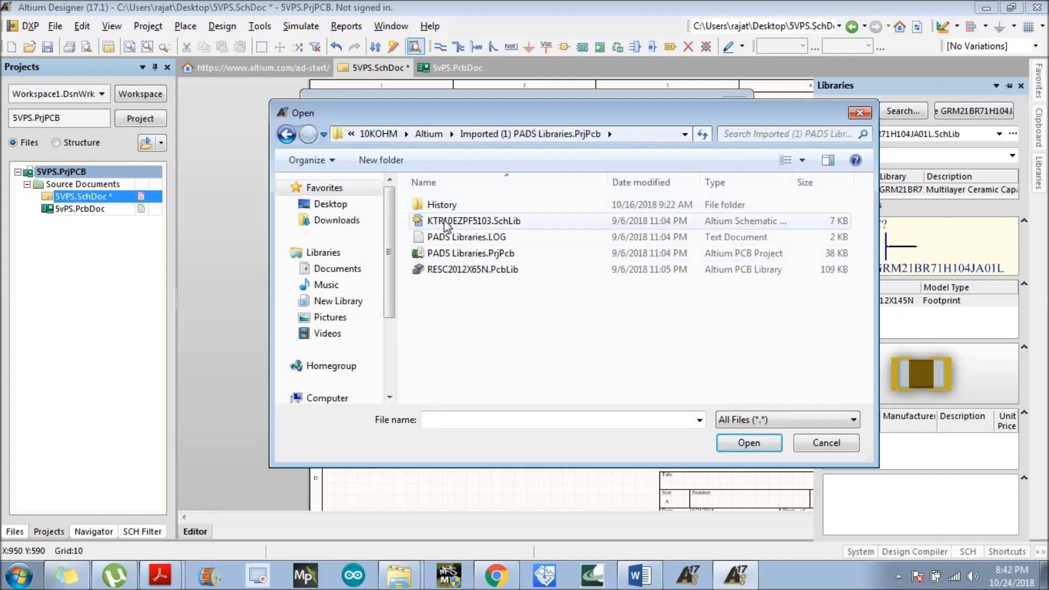
left_click(445, 221)
left_click(465, 270, "ctrl")
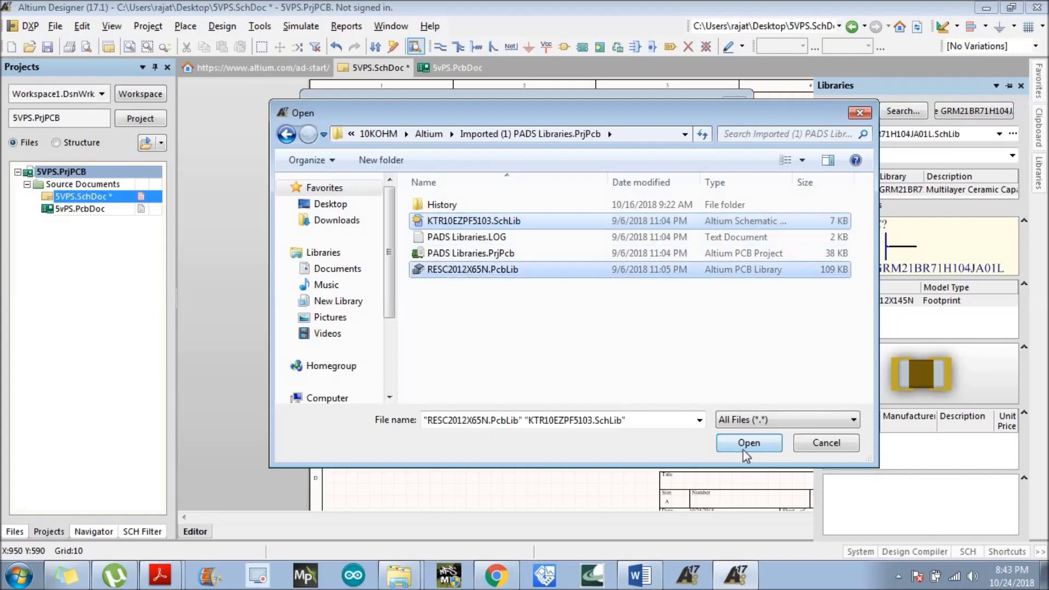
left_click(746, 443)
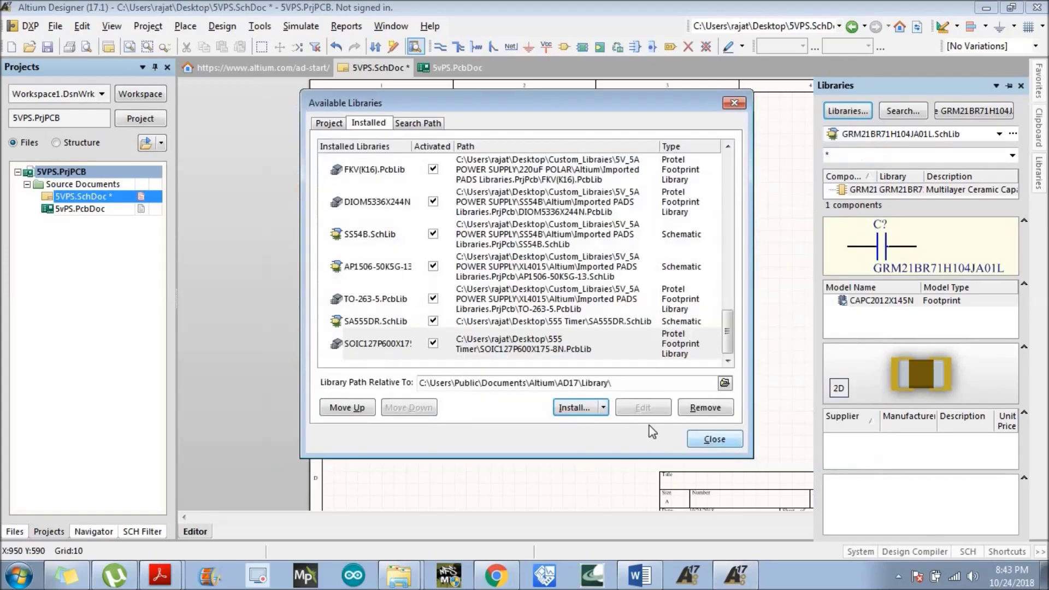
left_click(711, 440)
Place the resistor from KTR10EZPF5103.SchLib on the schematic directly below the ceramic capacitor
left_click(869, 134)
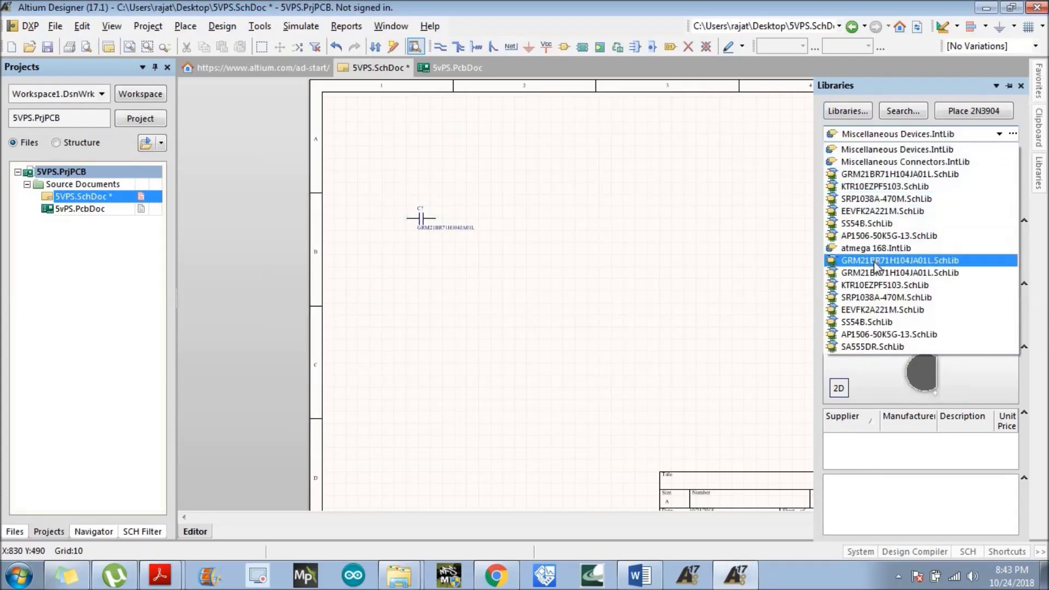
left_click(869, 211)
left_click(874, 134)
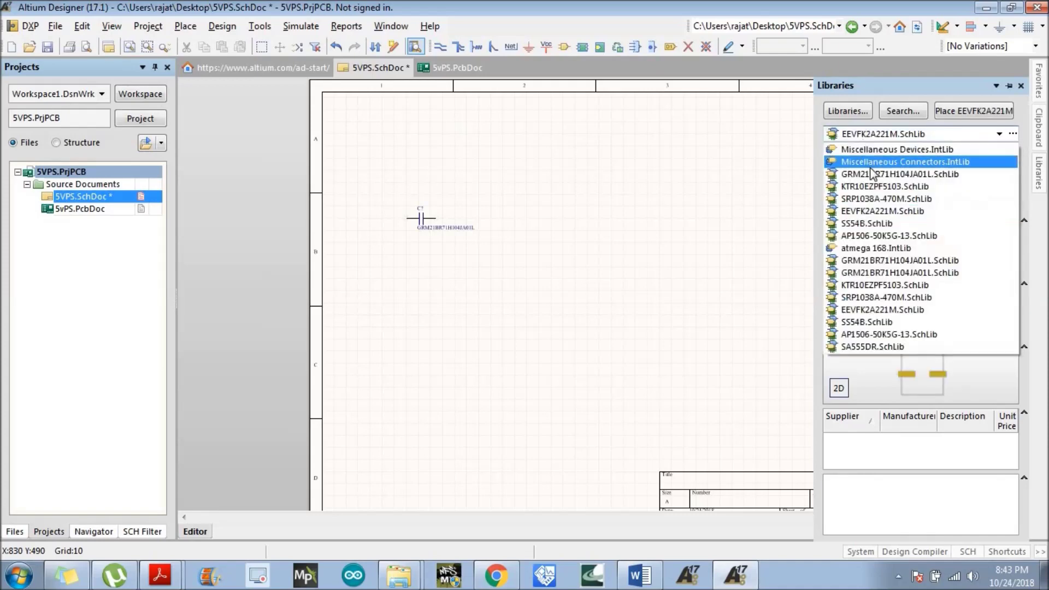
left_click(872, 186)
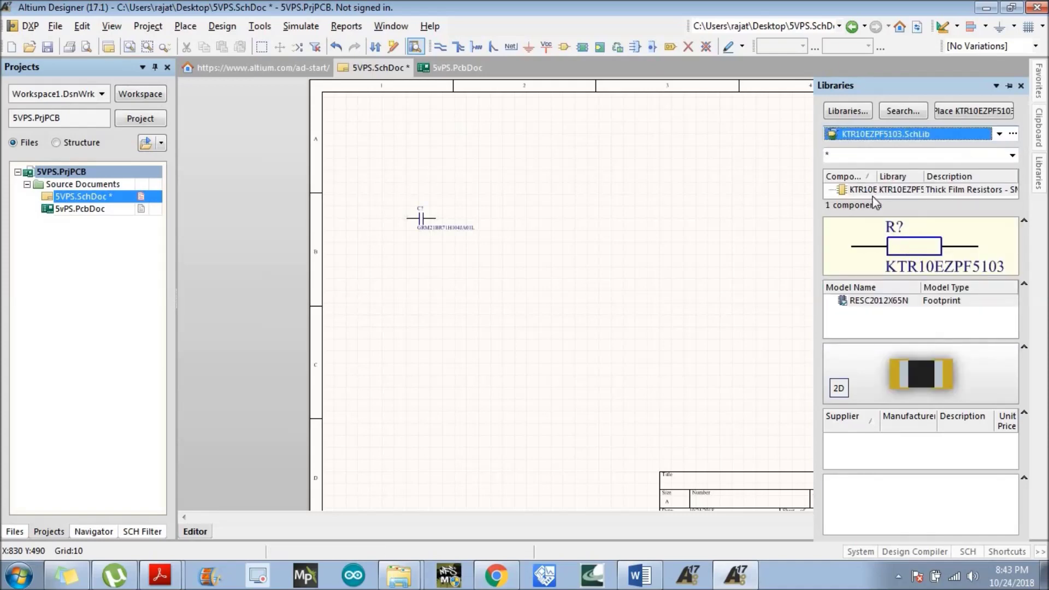
double_click(872, 190)
left_click(416, 261)
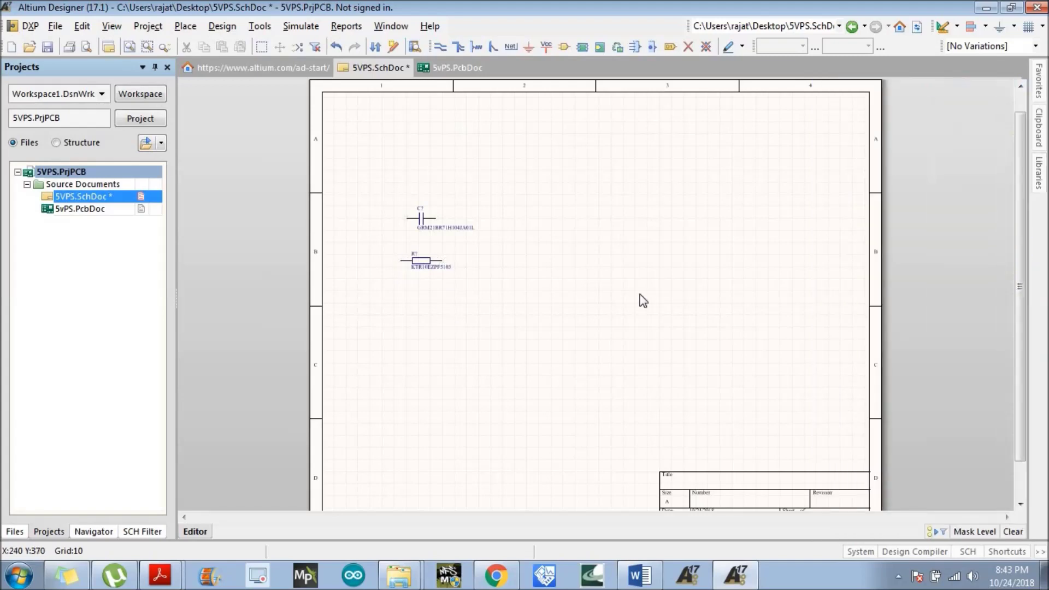
mouse_move(1040, 186)
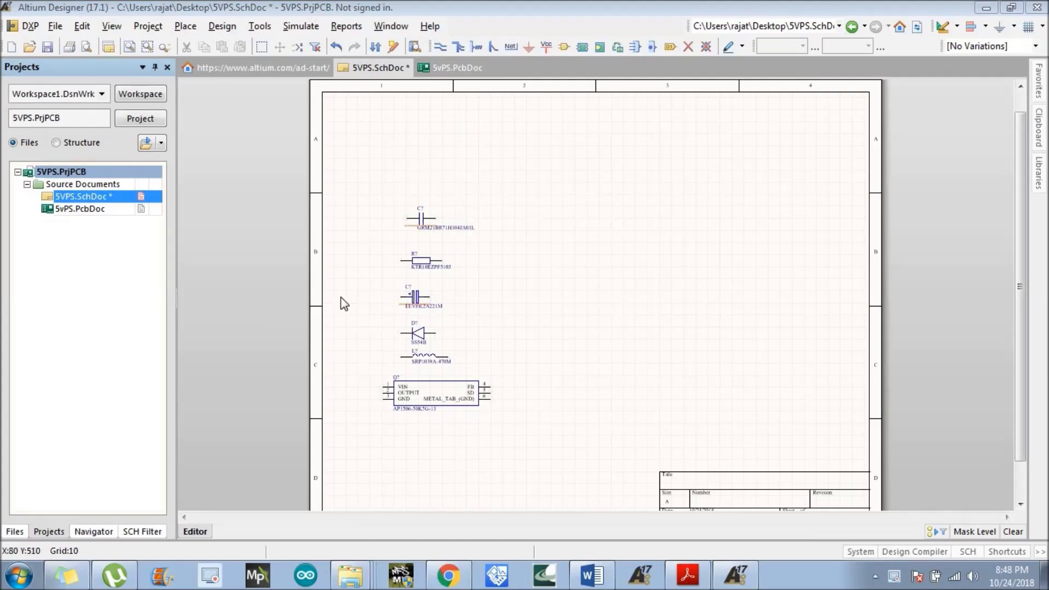
Shift both capacitors, the resistor and the diode slightly up and left, and move the AP1506-50K5G-13 regulator to the middle of the sheet
left_click_drag(421, 225, 410, 213)
left_click_drag(389, 253, 383, 247)
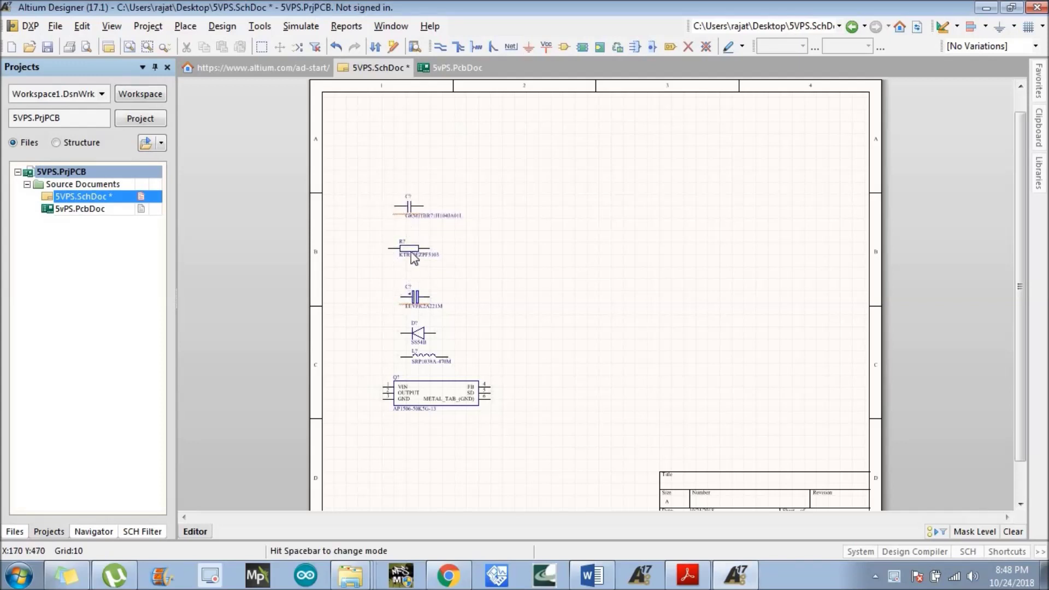
left_click_drag(410, 297, 397, 278)
left_click_drag(435, 335, 424, 314)
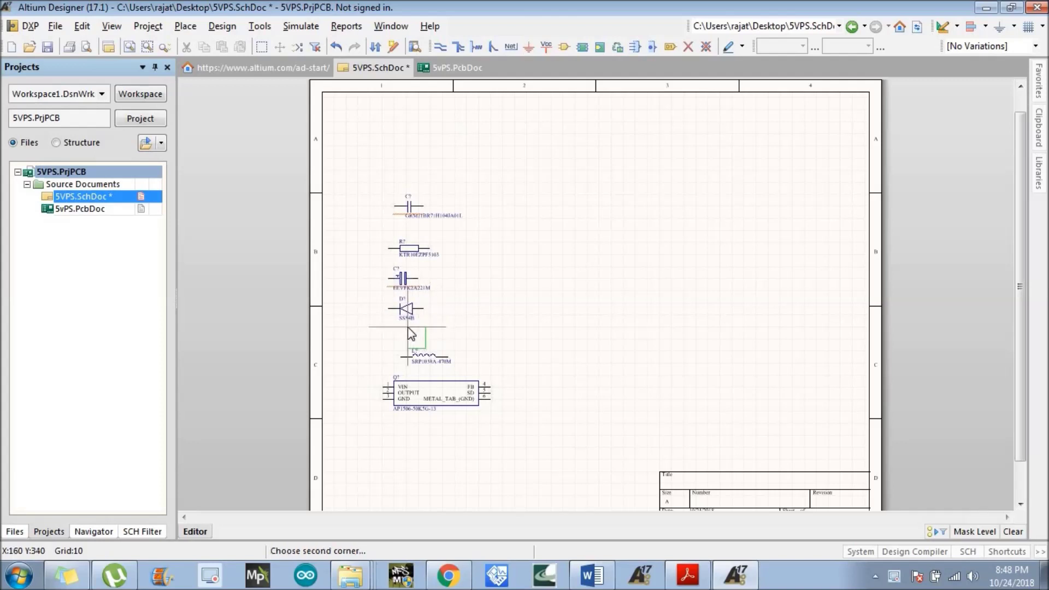
left_click_drag(412, 407, 566, 318)
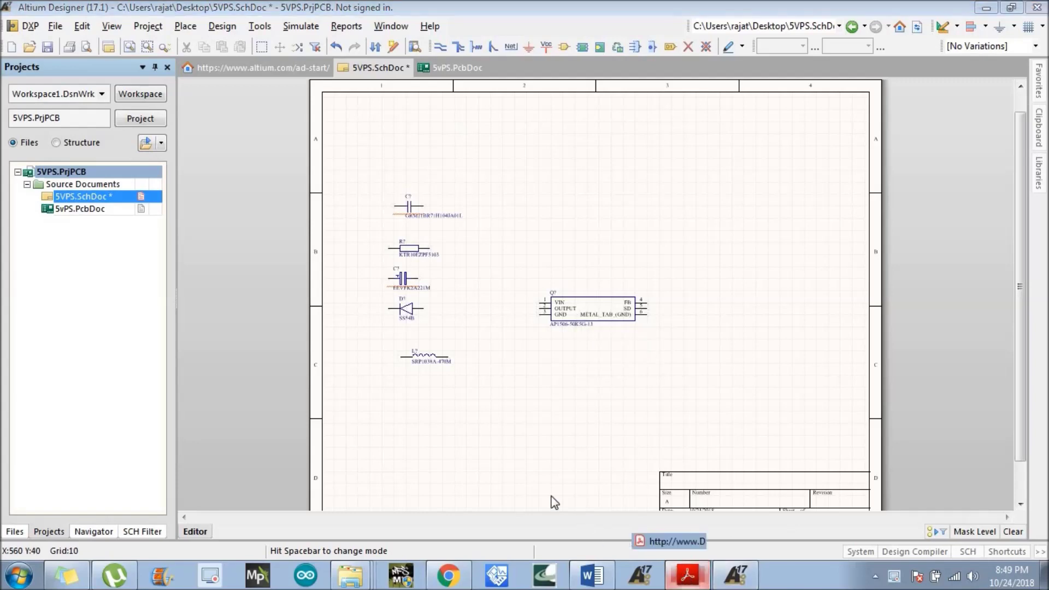
Open the AP1506-50K5G-13 regulator's pin editor and set the VIN pin's designator to 5, following the XL4015 datasheet circuit
left_click(686, 576)
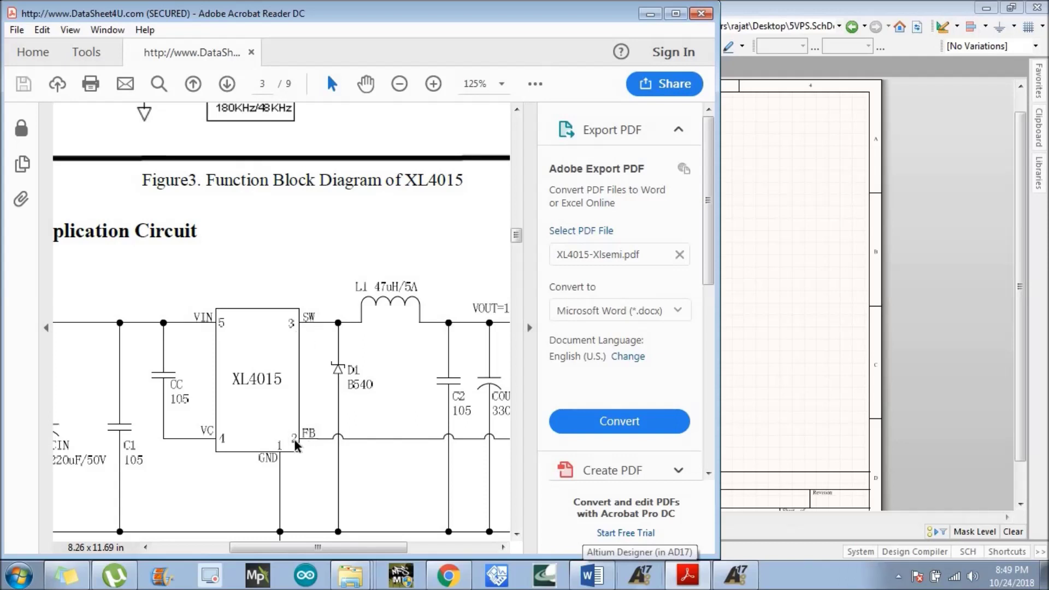
left_click(768, 321)
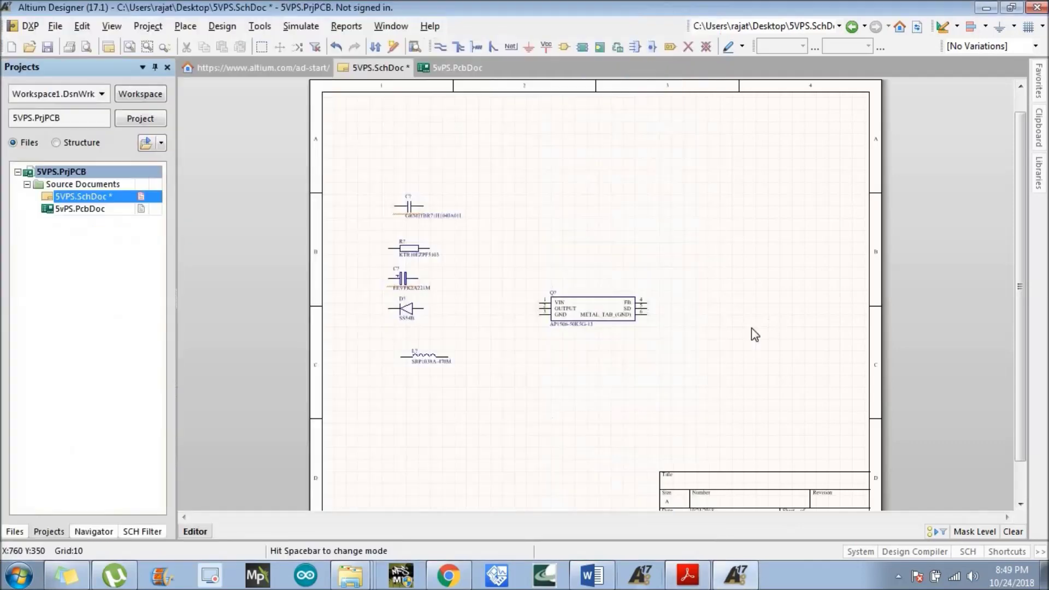
double_click(587, 319)
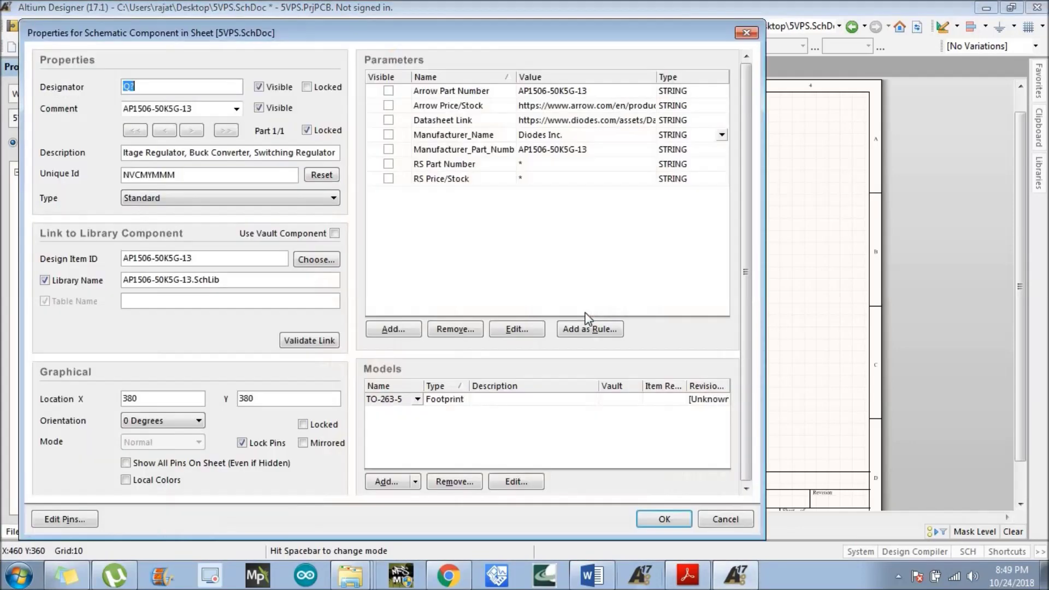
left_click(63, 518)
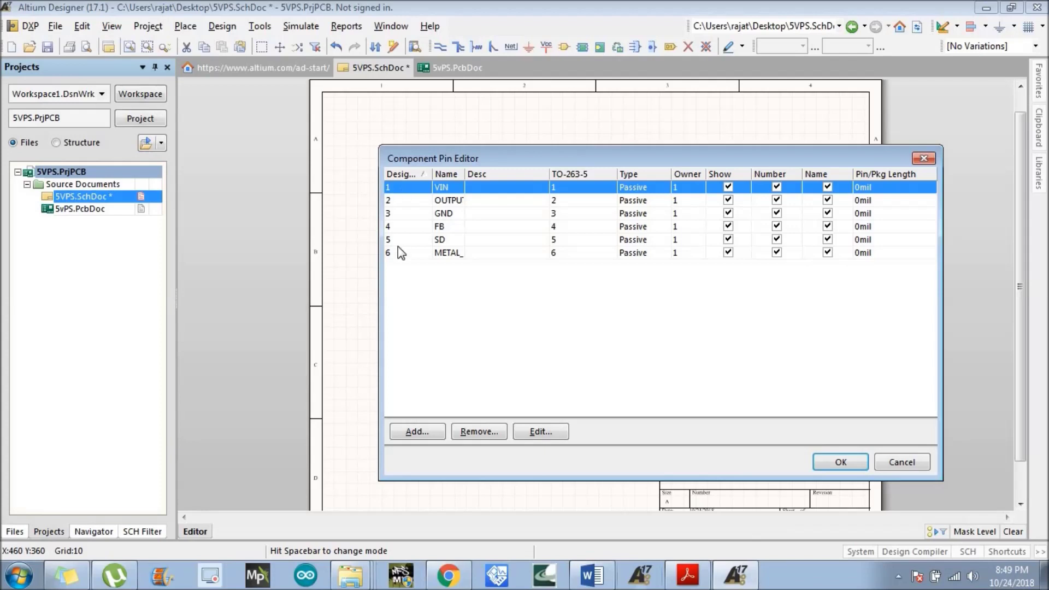
left_click(396, 186)
type("5")
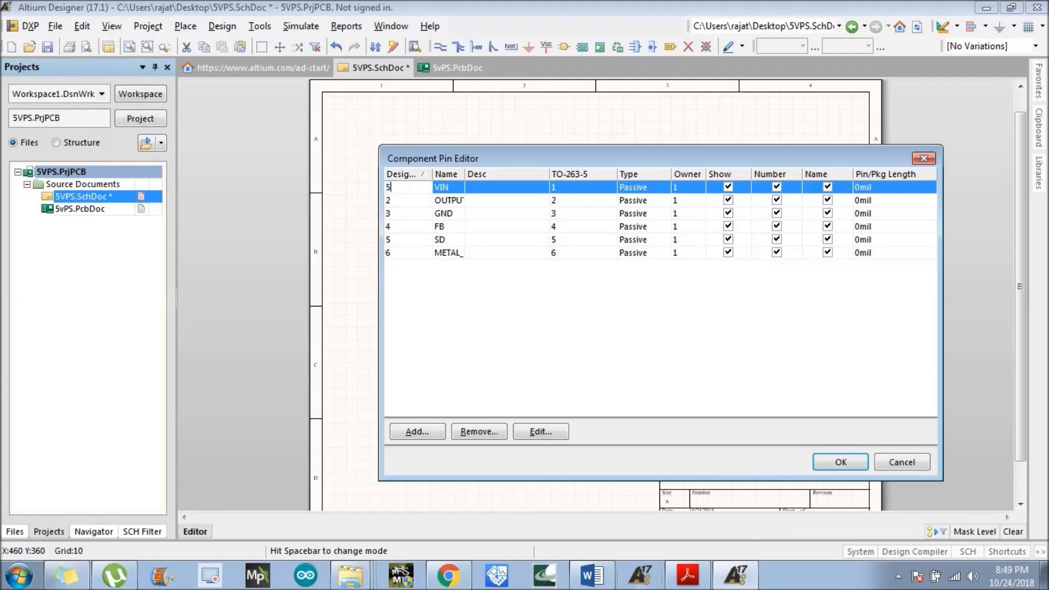
left_click(448, 342)
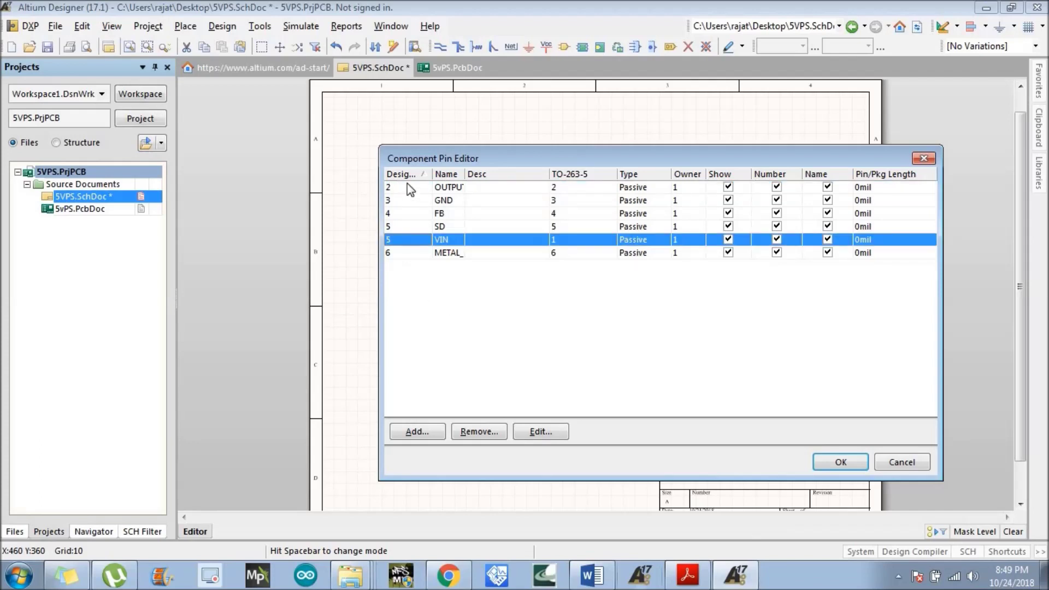
Check the SW pin number in the XL4015 datasheet and set the OUTPUT pin's designator to 3
left_click(688, 575)
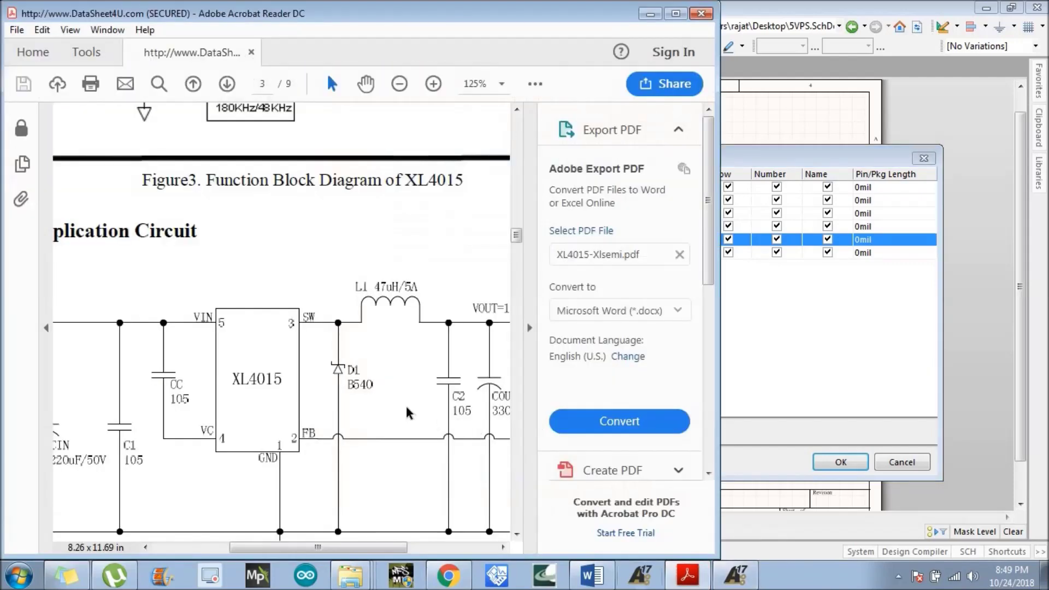
left_click(640, 575)
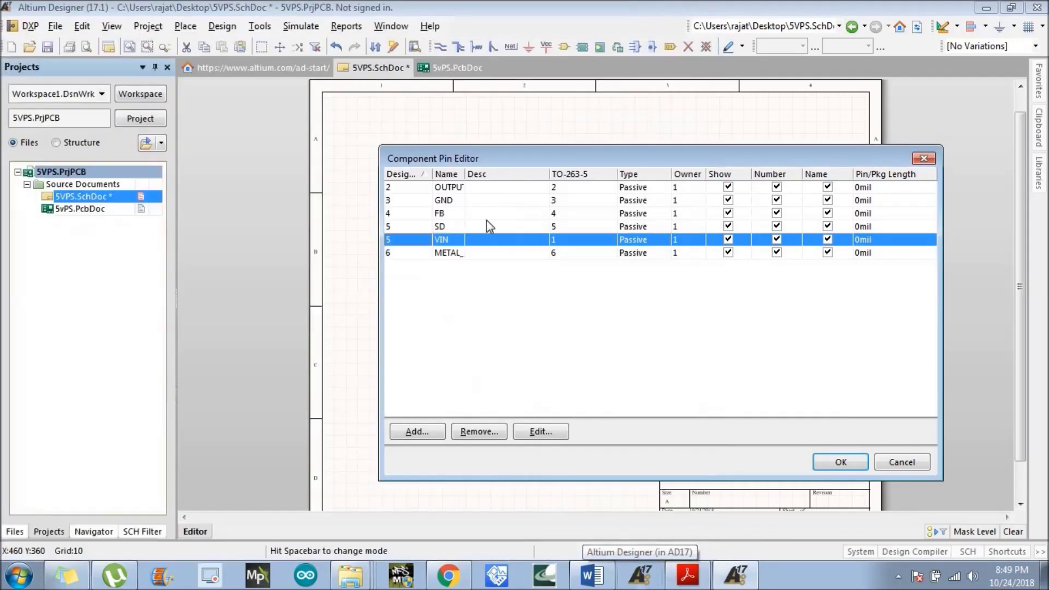
left_click(405, 186)
type("3")
key("Return")
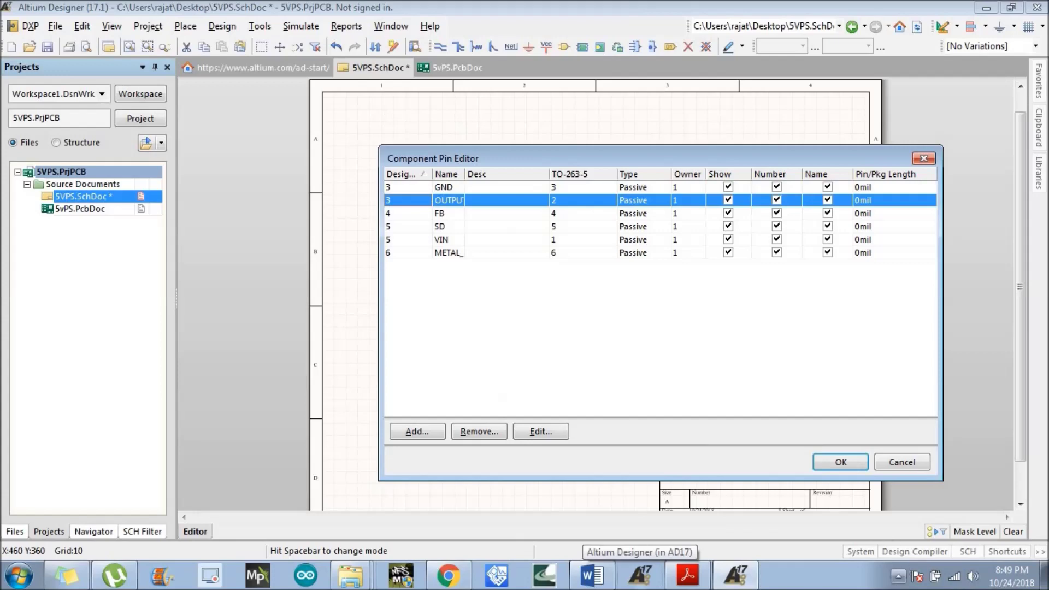
Check the ground pin in the XL4015 datasheet and set the GND pin's designator to 1
left_click(687, 575)
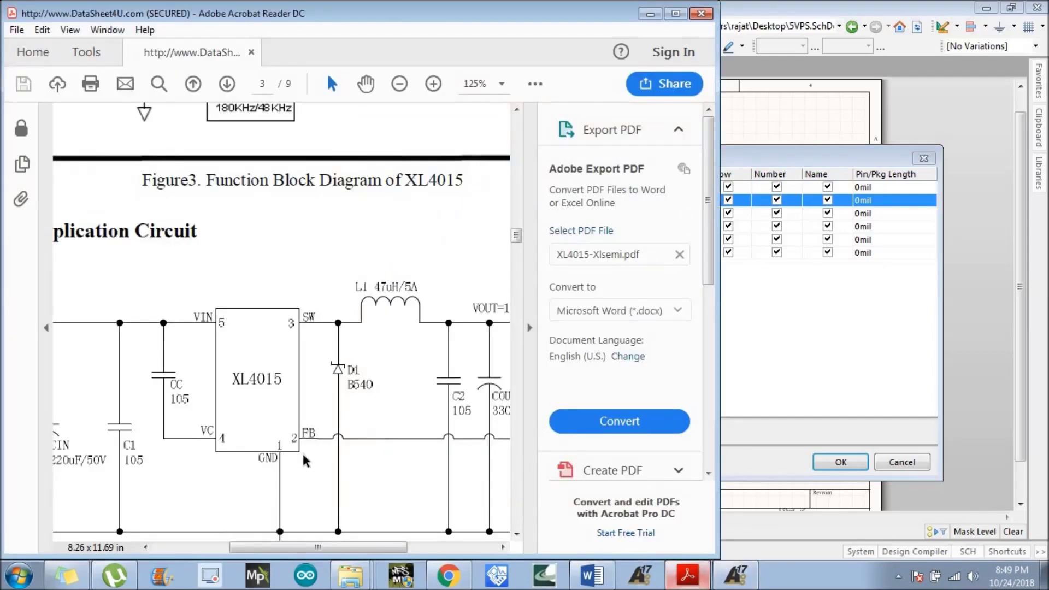
key("alt+Tab")
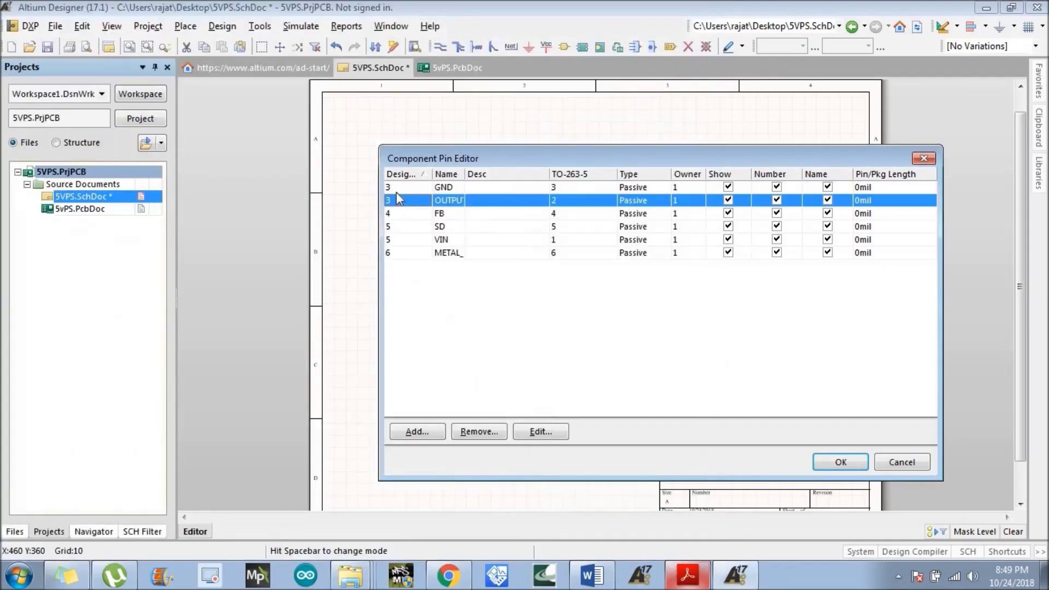
left_click(395, 186)
left_click(401, 188)
key("BackSpace")
type("1")
key("Return")
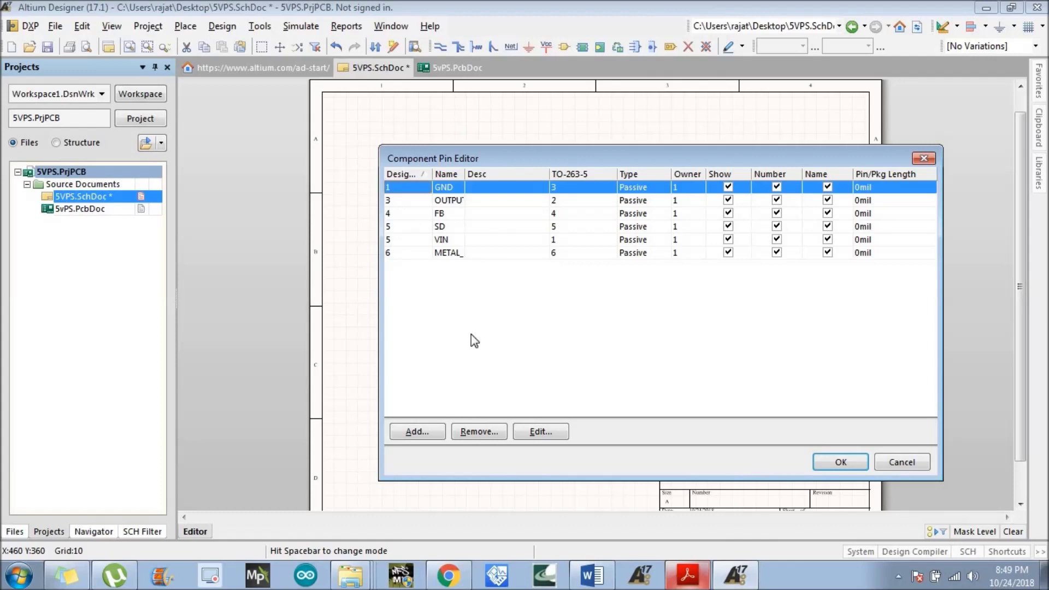
Check the feedback pin in the XL4015 datasheet and set the FB pin's designator to 2
left_click(744, 585)
left_click(687, 576)
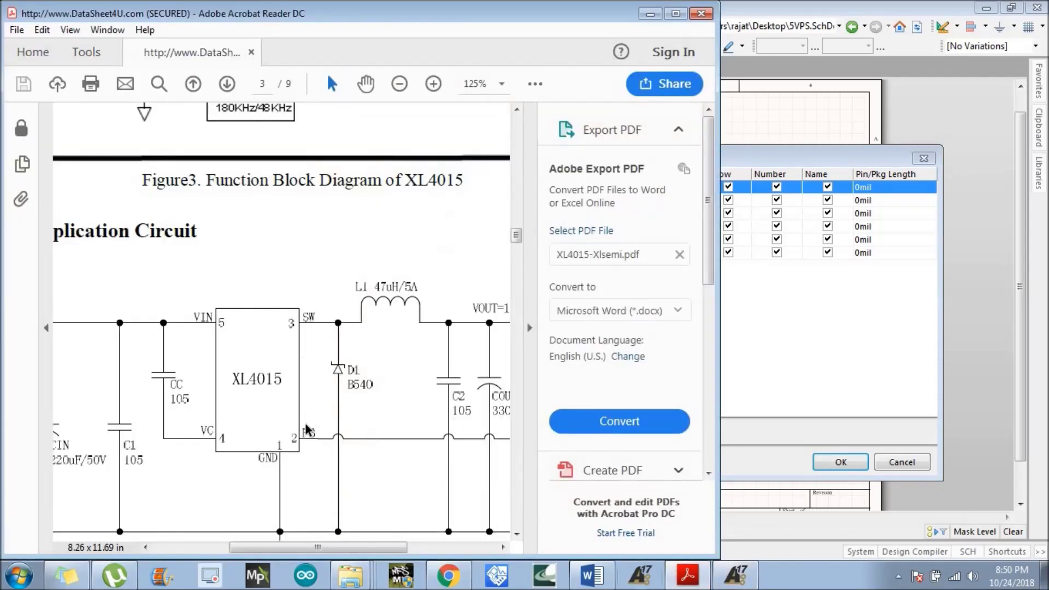
left_click(852, 311)
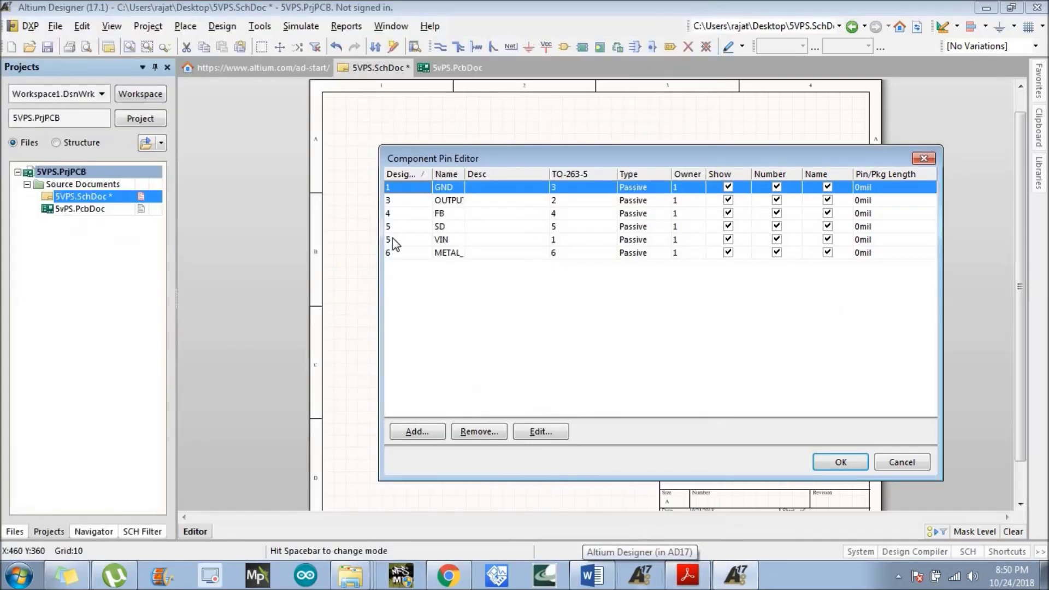
double_click(388, 212)
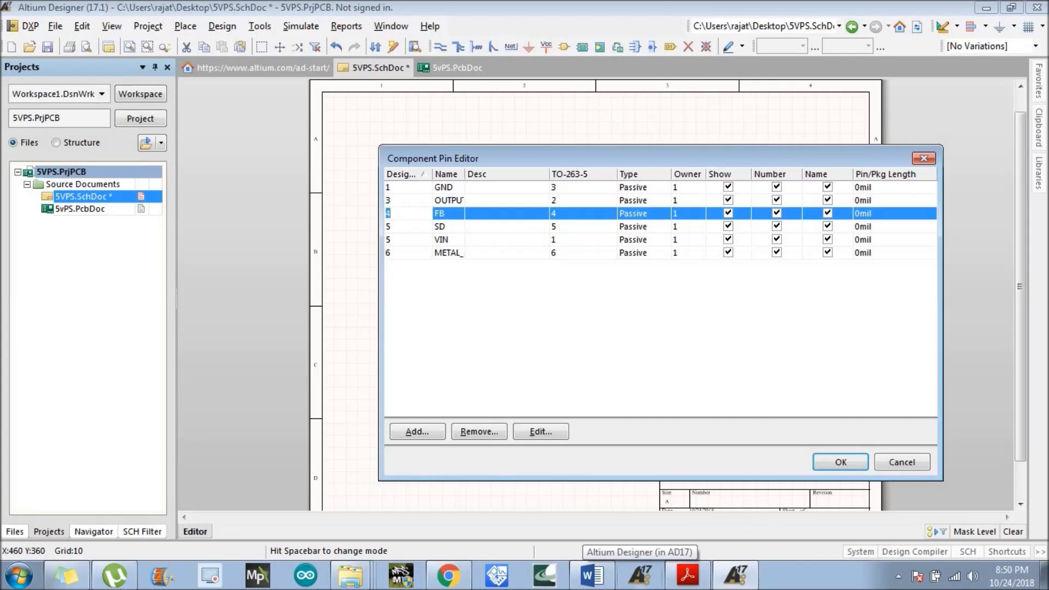
type("2")
key("Return")
Rename the SD pin to VC and the OUTPUT pin to SB, consulting the XL4015 datasheet for the pin functions
left_click(741, 580)
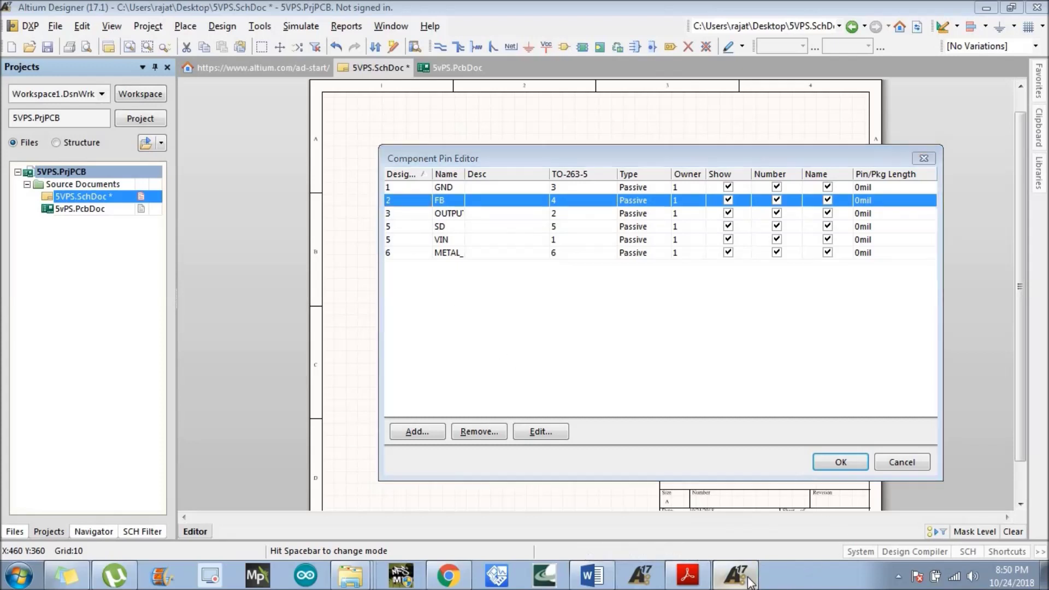
left_click(687, 576)
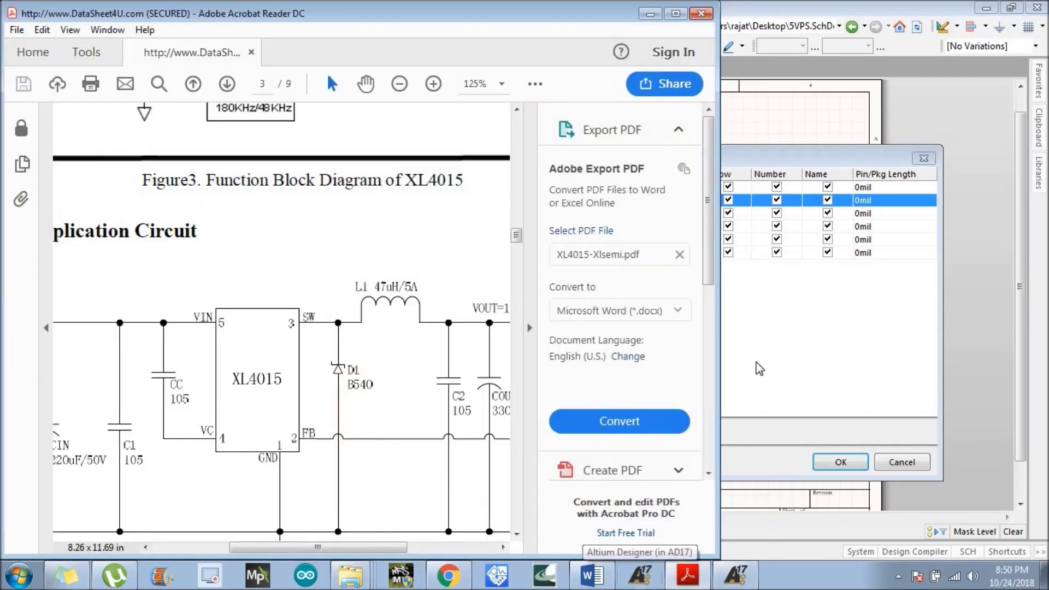
left_click(738, 382)
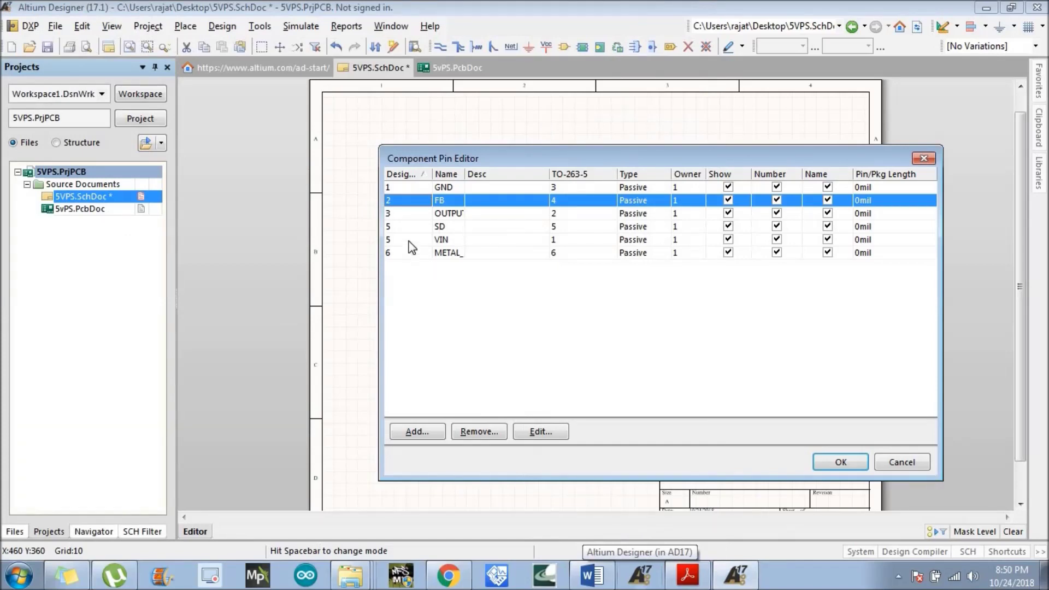
left_click(444, 226)
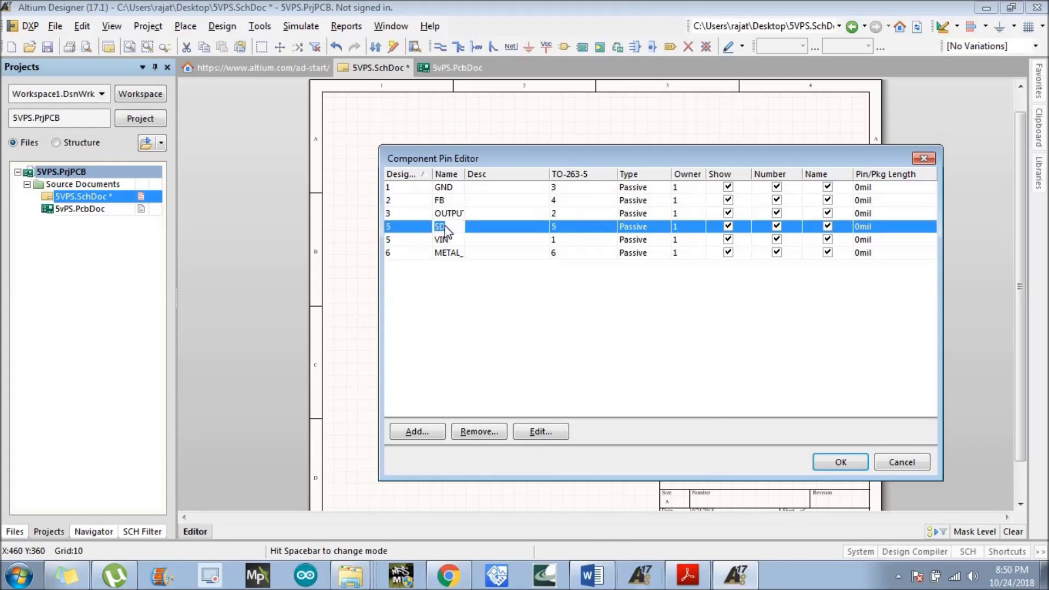
type("VC")
key("Return")
left_click(451, 214)
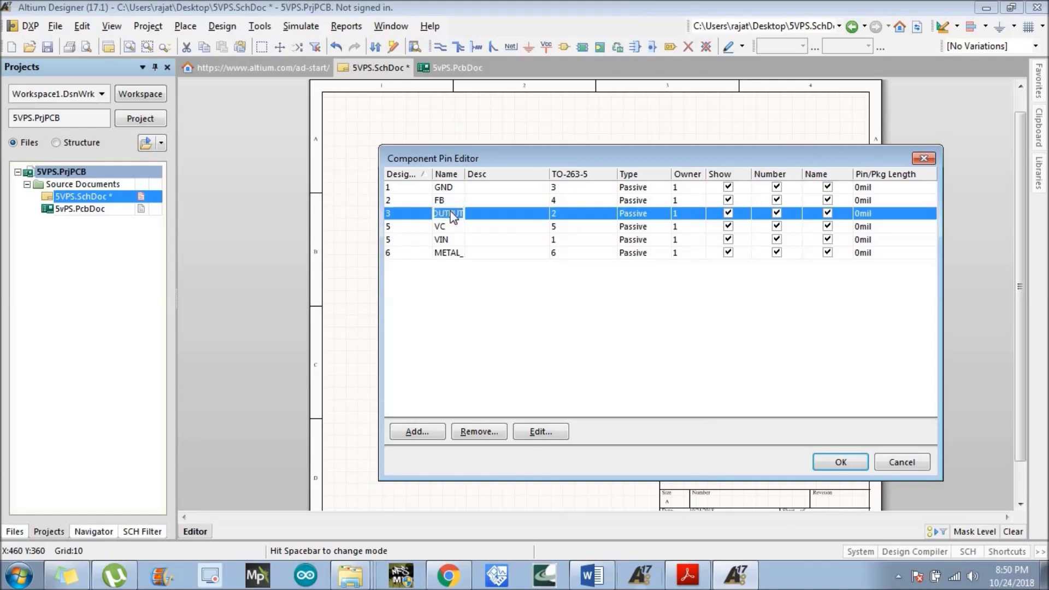
type("SB")
key("Return")
Set the VC pin's designator to 4, compare the pin list with the XL4015 datasheet, and apply the pin changes
left_click(395, 227)
type("4")
key("Return")
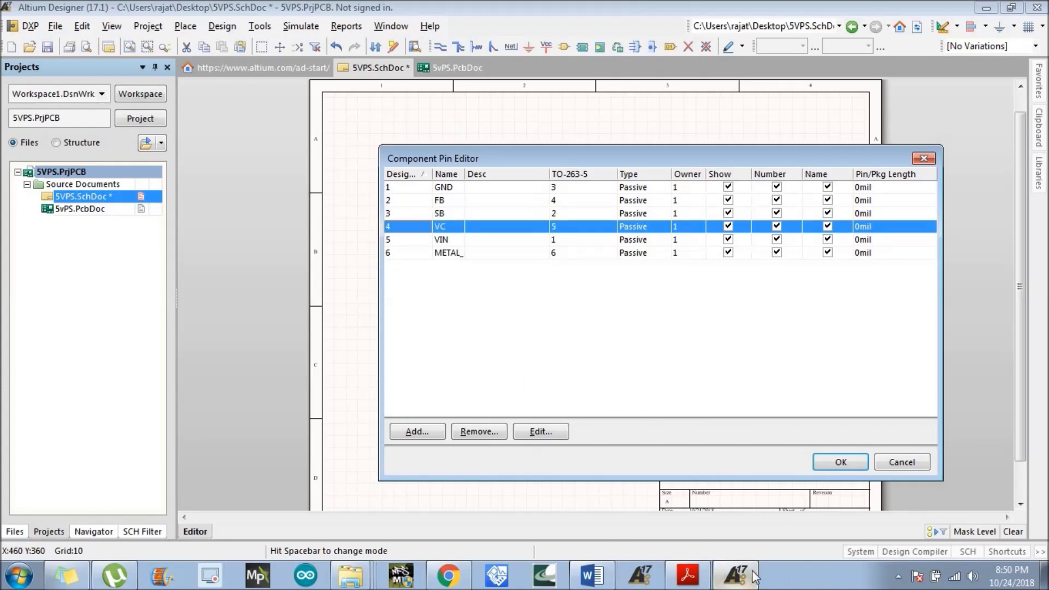
left_click(693, 580)
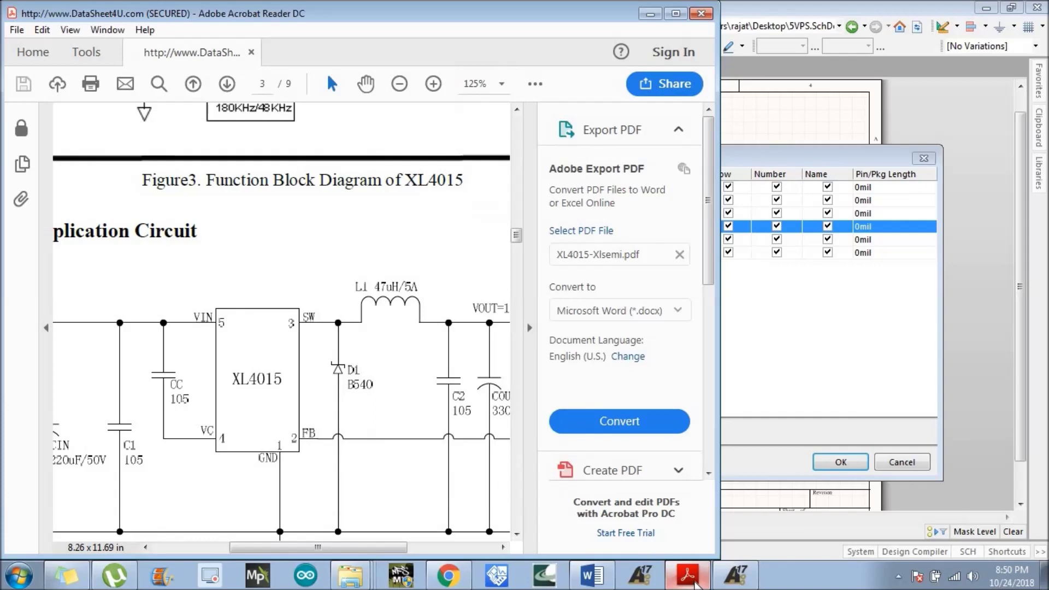
left_click(693, 580)
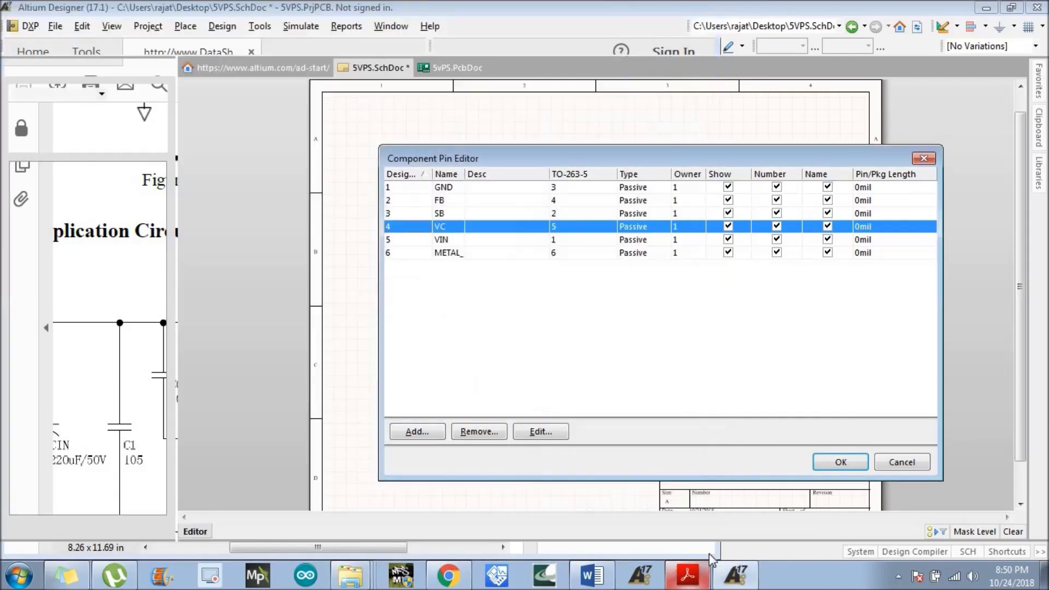
left_click(702, 582)
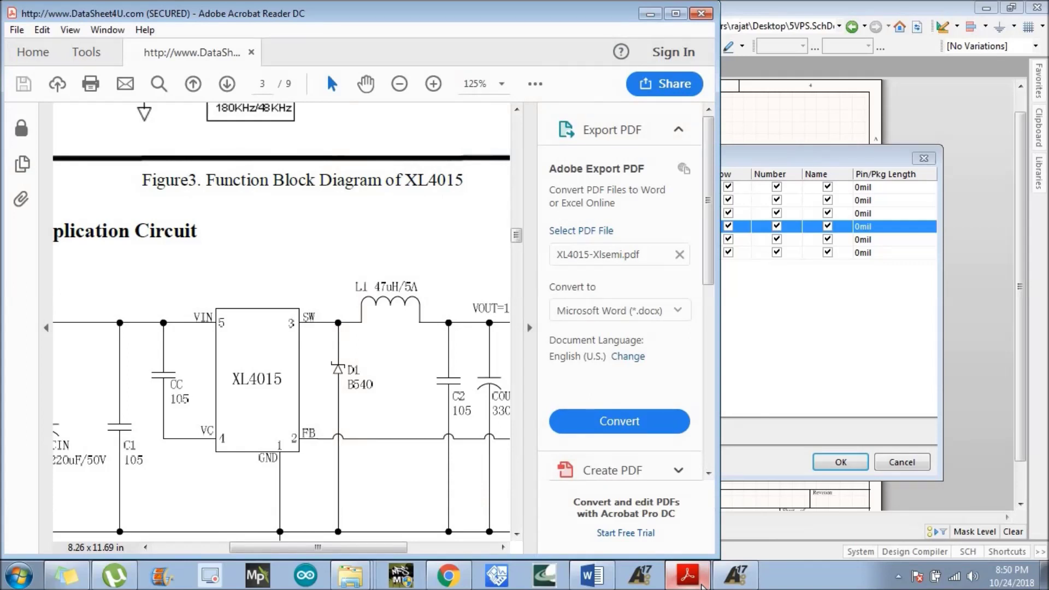
left_click(735, 575)
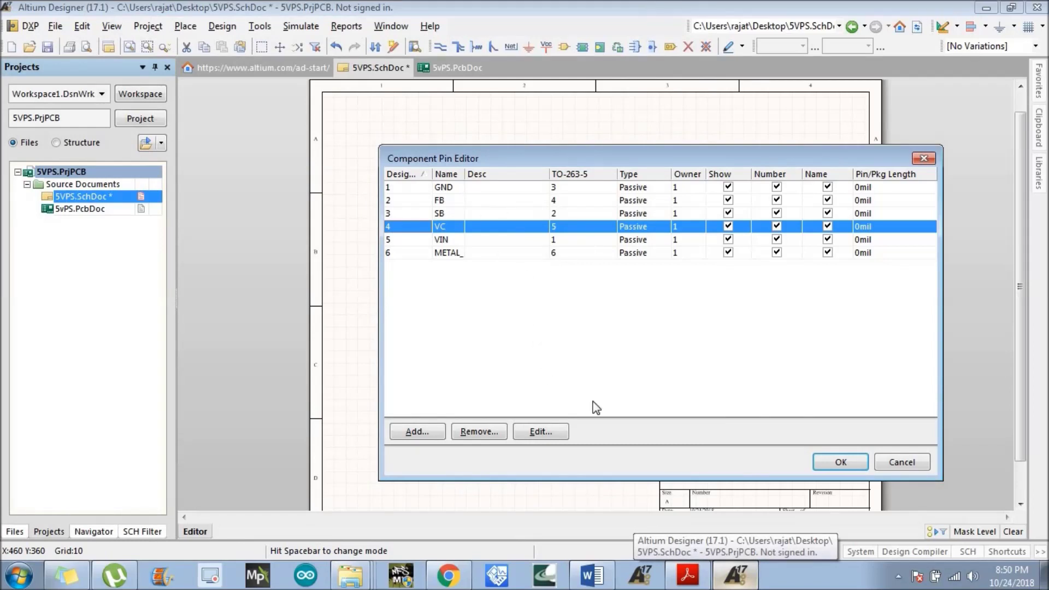
left_click(827, 467)
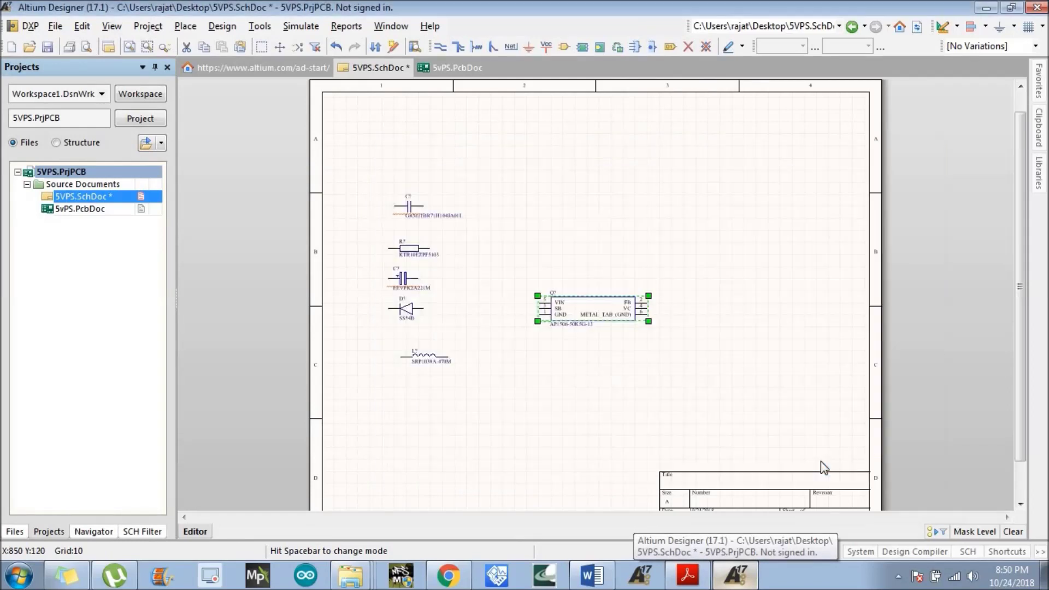
Move the regulator slightly up and right on the schematic, consulting the XL4015 typical application circuit in the datasheet
left_click(535, 295)
left_click_drag(535, 295, 673, 356)
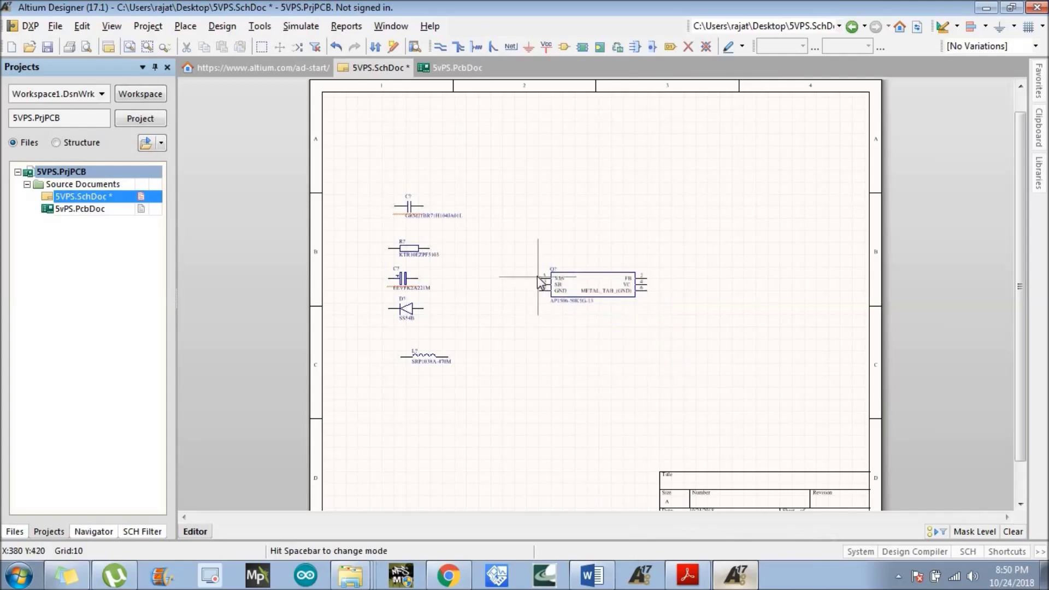
key("Escape")
key("ctrl+z")
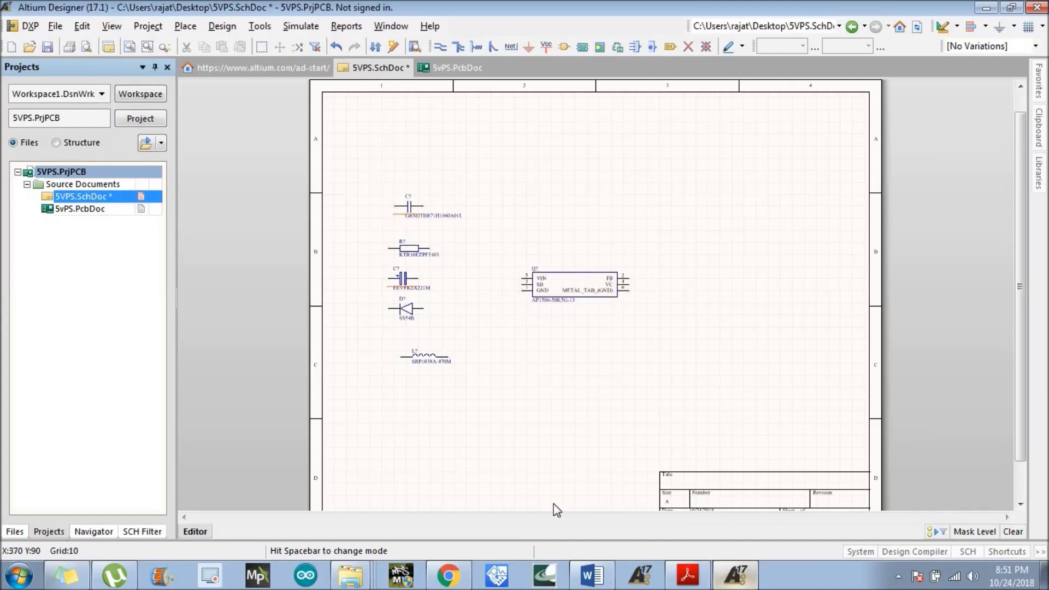
left_click(687, 576)
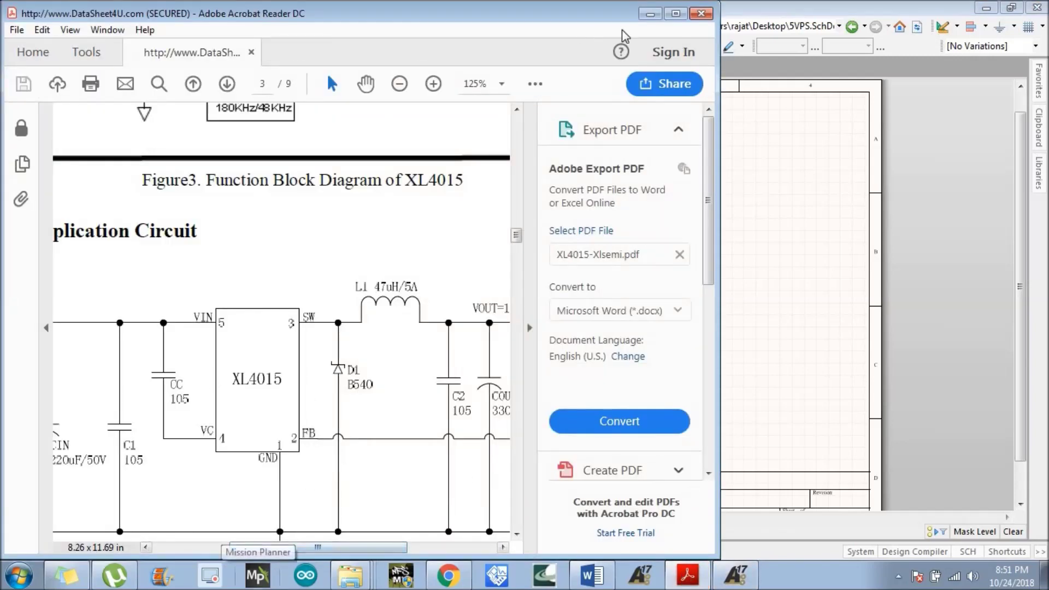
left_click(676, 13)
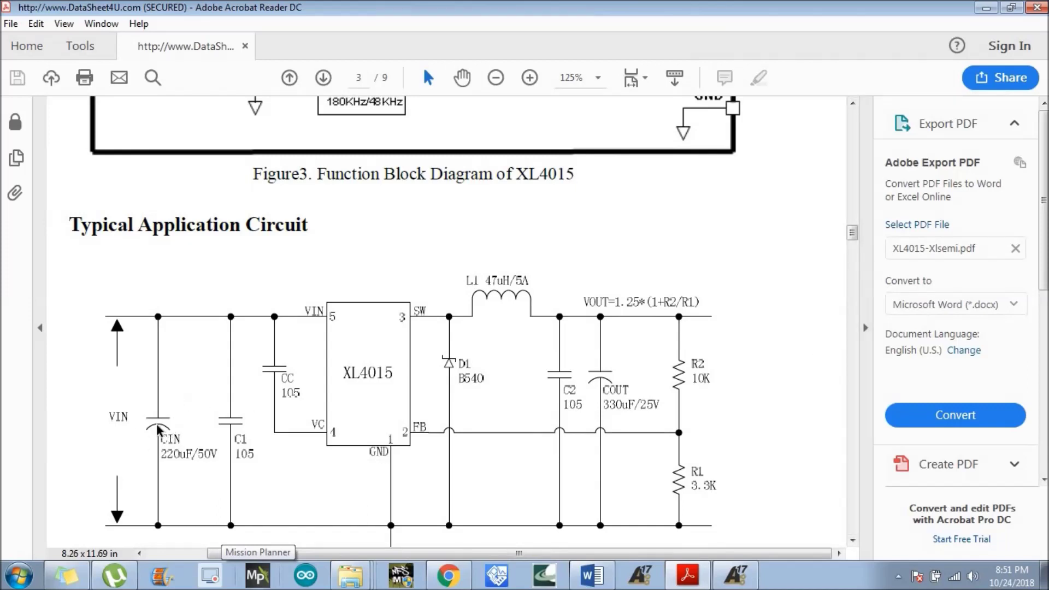
key("alt+Tab")
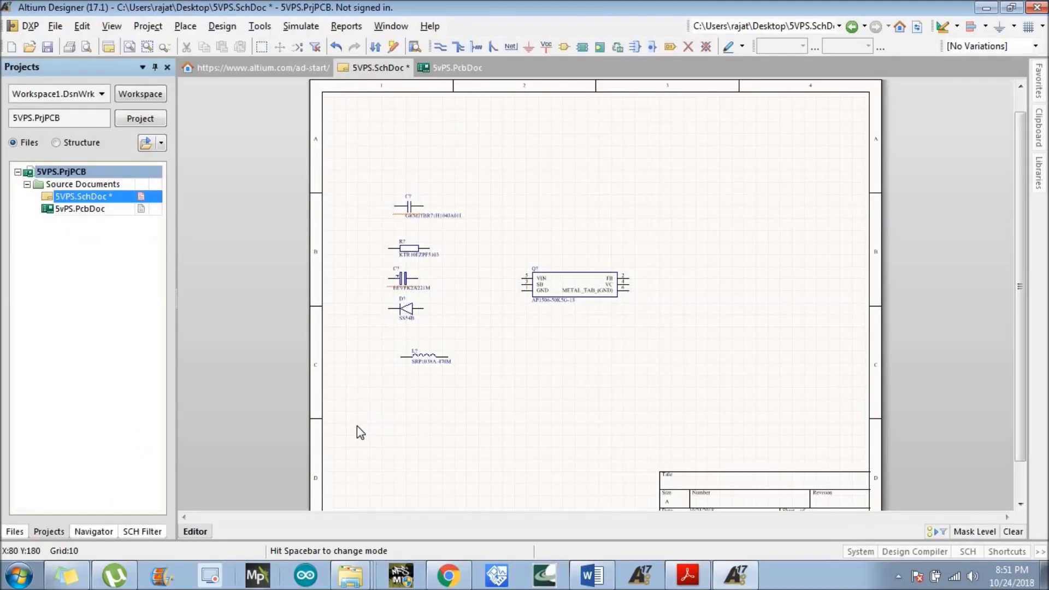
left_click(659, 280)
key("Escape")
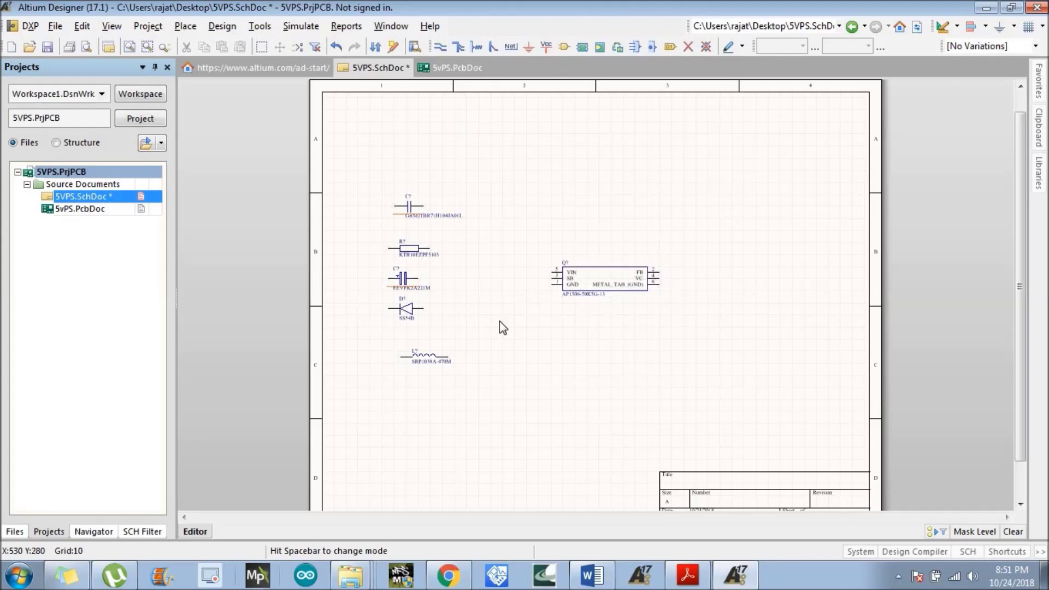
Move both capacitors, the resistor, the diode and the inductor together up to the upper-left corner of the sheet
left_click_drag(370, 168, 501, 401)
left_click_drag(400, 182, 483, 392)
left_click_drag(424, 202, 413, 124)
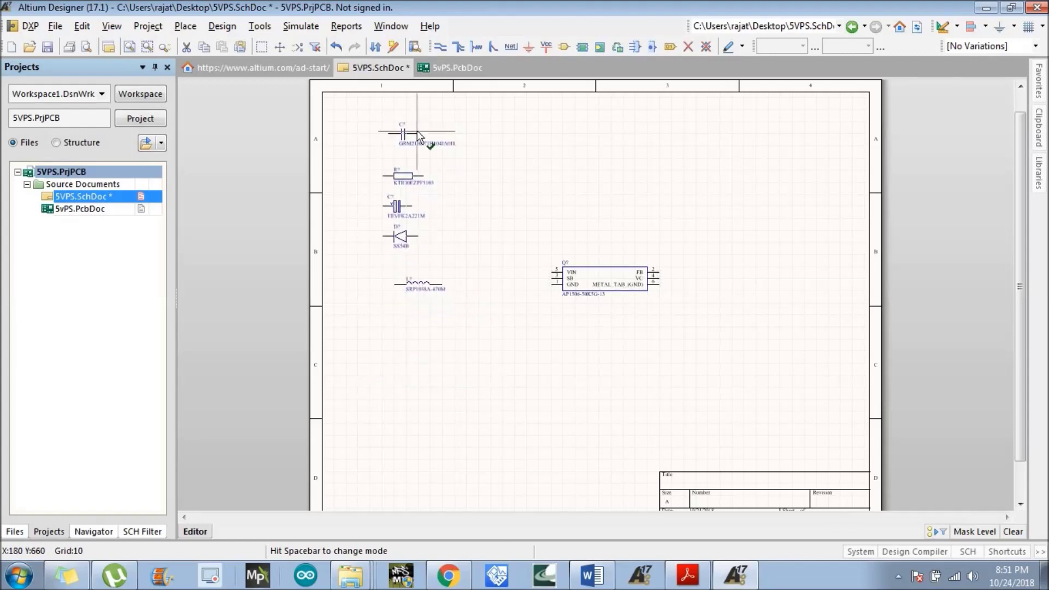
left_click(473, 228)
Rotate the electrolytic capacitor to vertical and place it just below the inductor
left_click_drag(394, 207, 439, 339)
key("space")
key("ctrl+Down")
key("ctrl+Down")
key("ctrl+Down")
key("ctrl+Down")
key("ctrl+Down")
key("ctrl+Up")
key("ctrl+Up")
key("ctrl+Up")
key("ctrl+Up")
key("ctrl+Up")
key("ctrl+Down")
key("ctrl+Down")
key("ctrl+Down")
key("ctrl+Down")
key("ctrl+Down")
left_click_drag(442, 343, 436, 313)
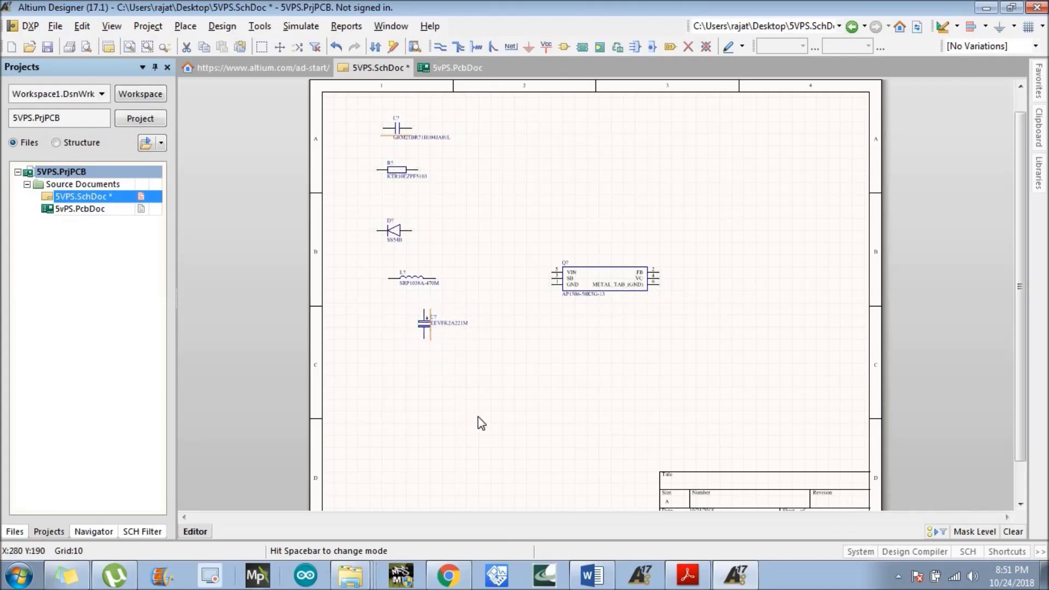
Rotate the ceramic capacitor to vertical and place it just right of the electrolytic capacitor
left_click_drag(403, 133, 461, 340)
key("space")
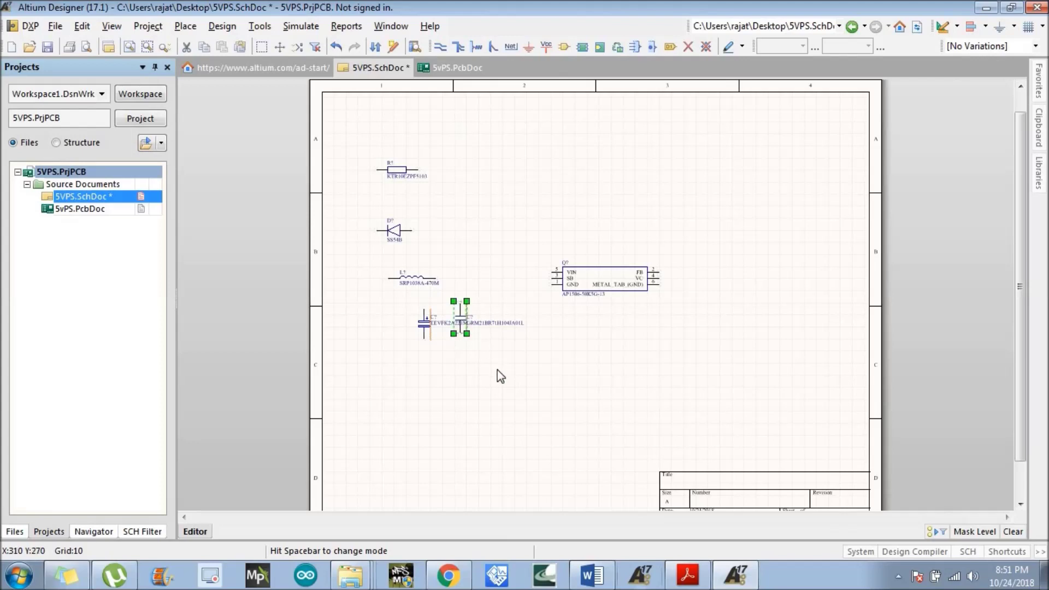
Place a copy of the vertical ceramic capacitor above the original, just left of the regulator
left_click(458, 300)
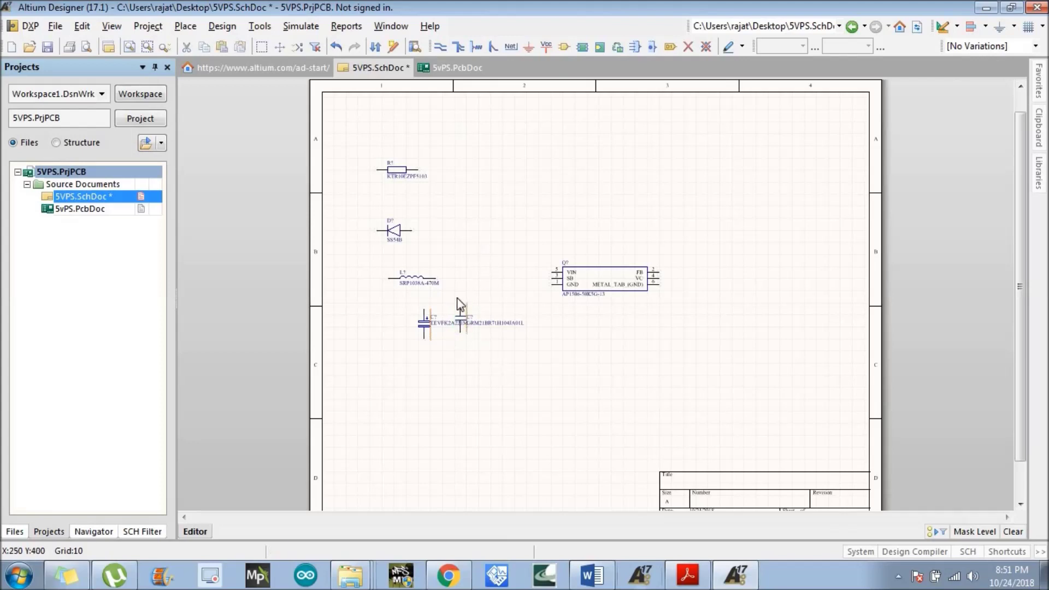
key("ctrl+v")
left_click(491, 276)
left_click_drag(494, 283, 487, 289)
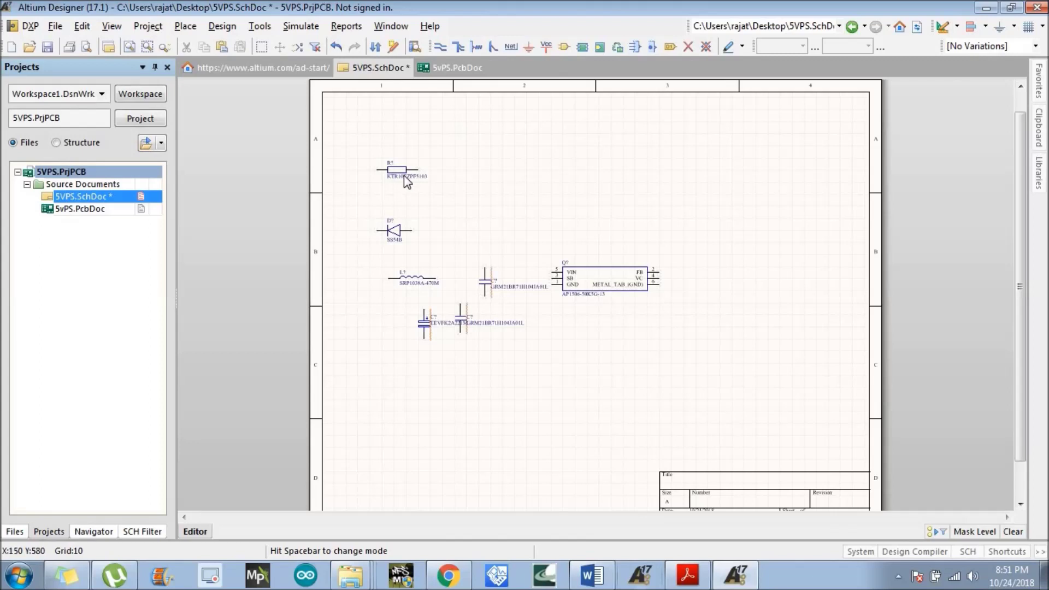
Move the diode to the right of the regulator, rotated vertically with its cathode up, and place the inductor above and right of it
left_click_drag(363, 208, 420, 257)
left_click_drag(393, 230, 688, 308)
key("space")
key("space")
key("space")
left_click(724, 319)
left_click_drag(408, 276, 698, 271)
left_click(587, 375)
Following the datasheet's typical application circuit, place a copy of the ceramic capacitor to the right of the diode, below the inductor
left_click(687, 574)
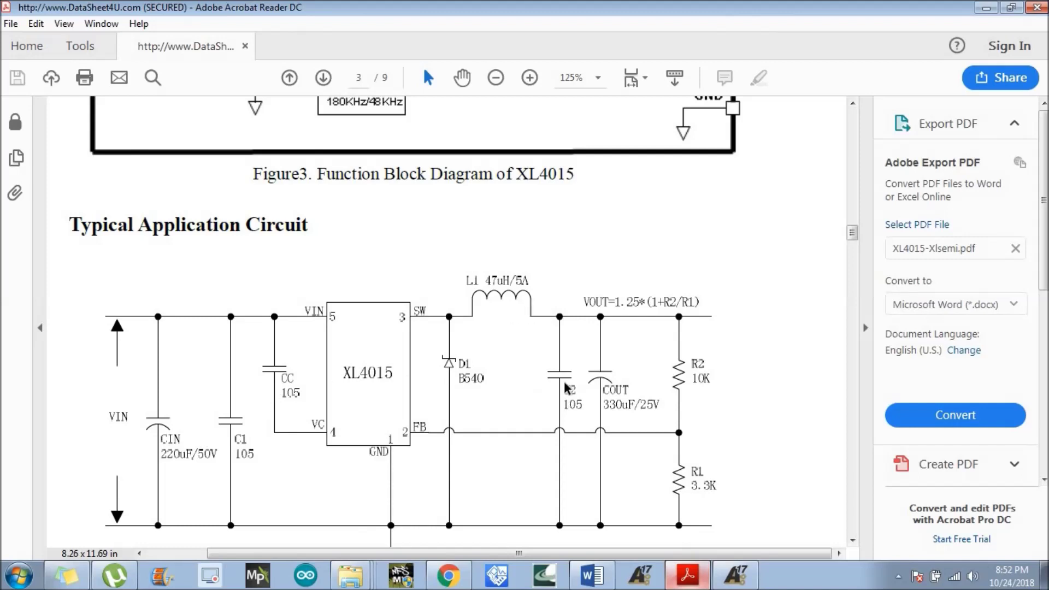
left_click(986, 8)
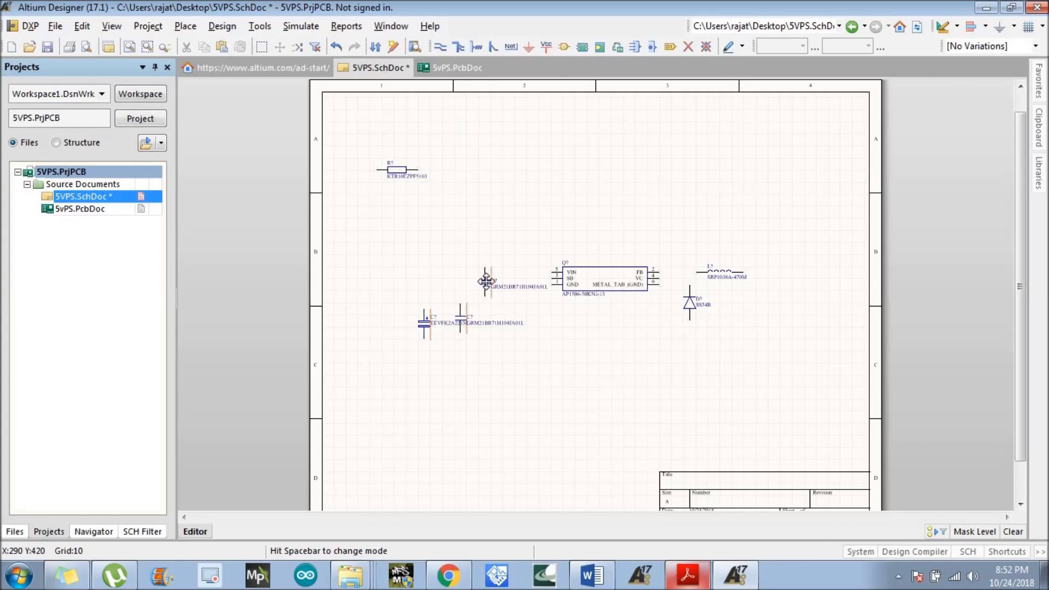
left_click(485, 281)
left_click(754, 340)
key("ctrl+v")
left_click(750, 311)
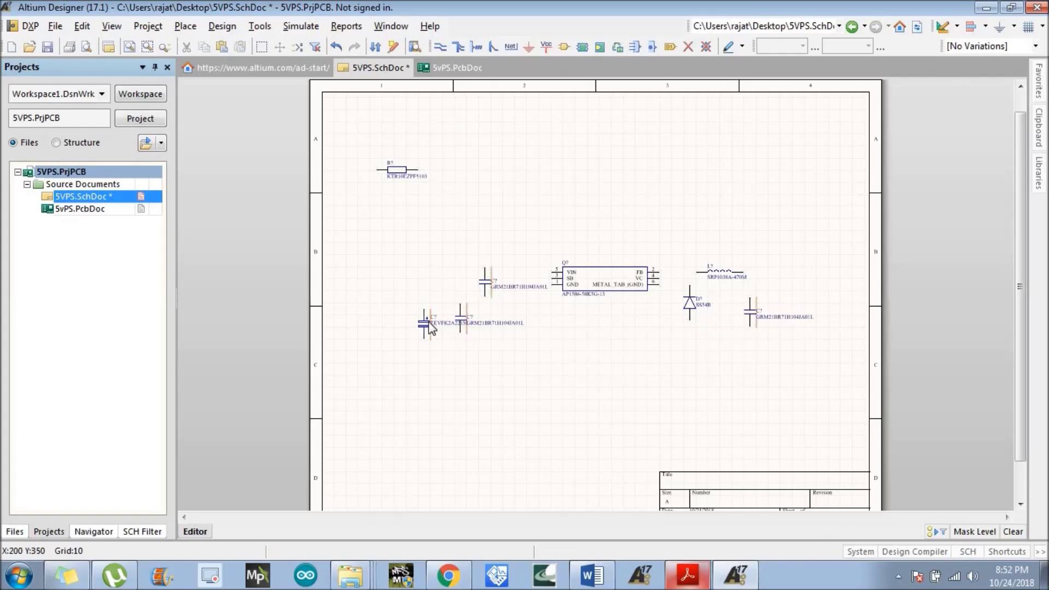
key("ctrl+v")
left_click(696, 358)
left_click(697, 348)
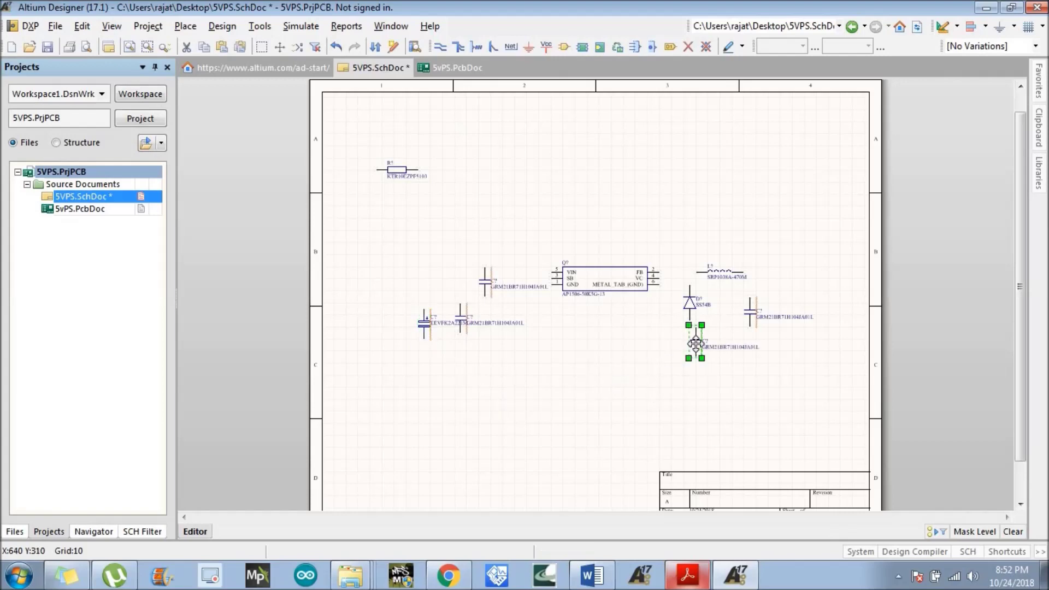
key("Delete")
Place a copy of the electrolytic capacitor just right of the ceramic capacitor on the output side
left_click(424, 324)
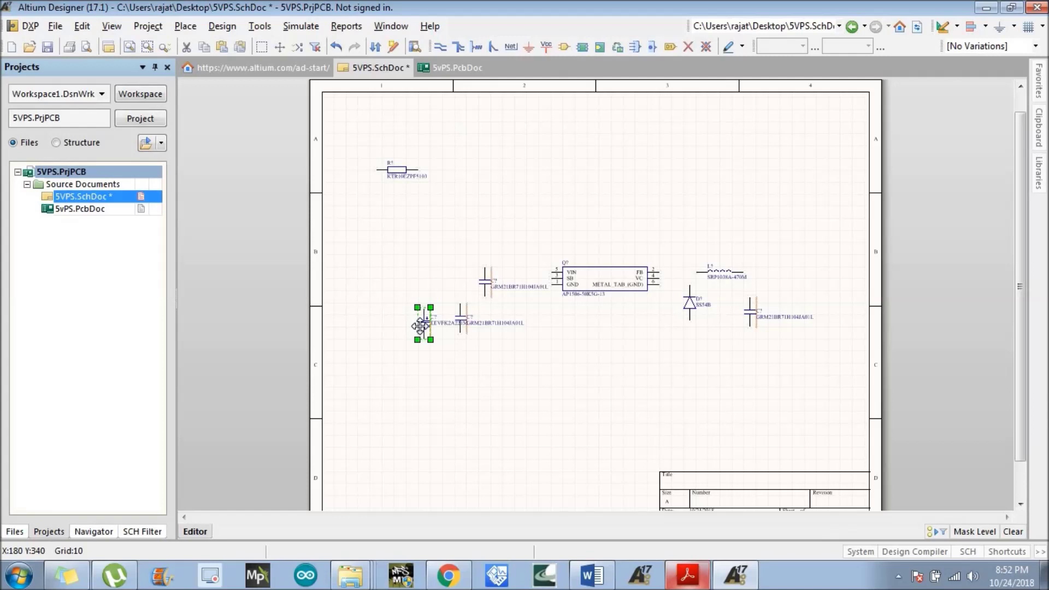
left_click(555, 404)
key("ctrl+v")
left_click(776, 330)
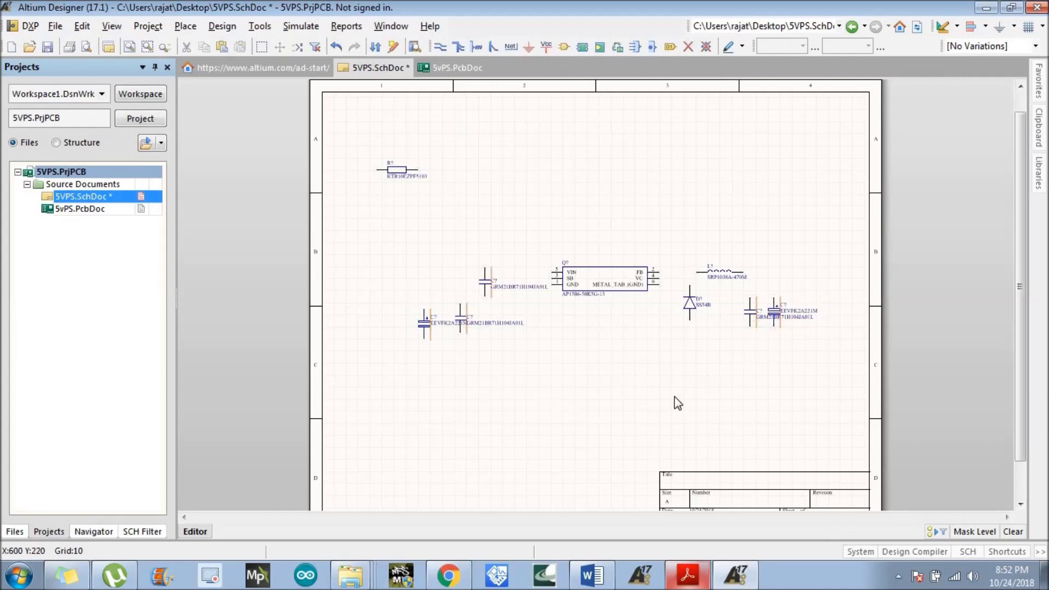
Move the resistor to the far right of the circuit, rotated vertically, above and right of the output capacitors
left_click_drag(390, 173, 822, 270)
key("space")
key("space")
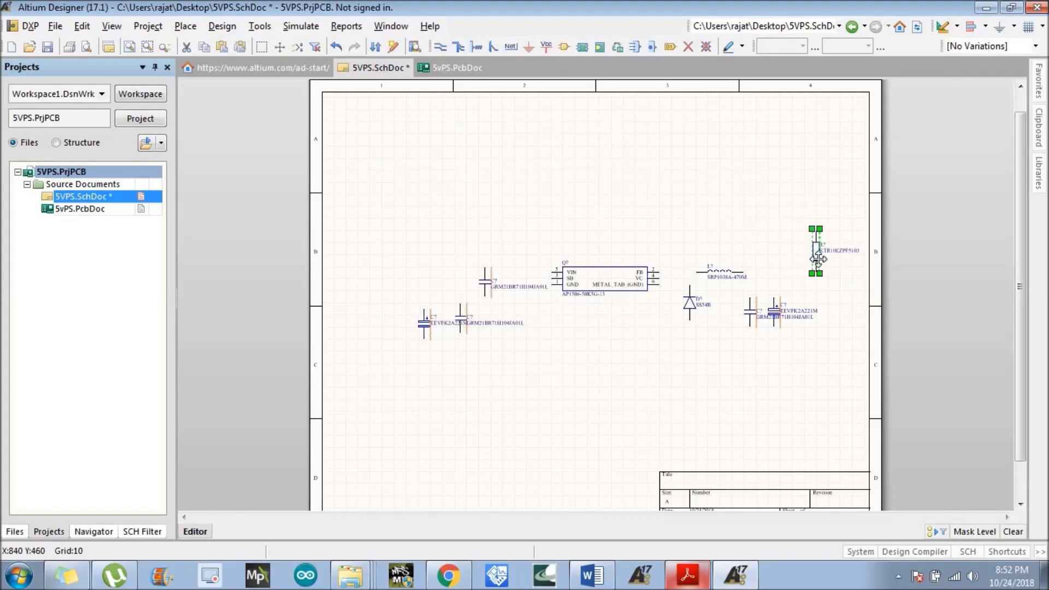
left_click(818, 281)
Place a copy of the vertical resistor directly below it, and shift the whole group of components to the left on the sheet
left_click(816, 252)
left_click(827, 330)
key("ctrl+v")
left_click(818, 340)
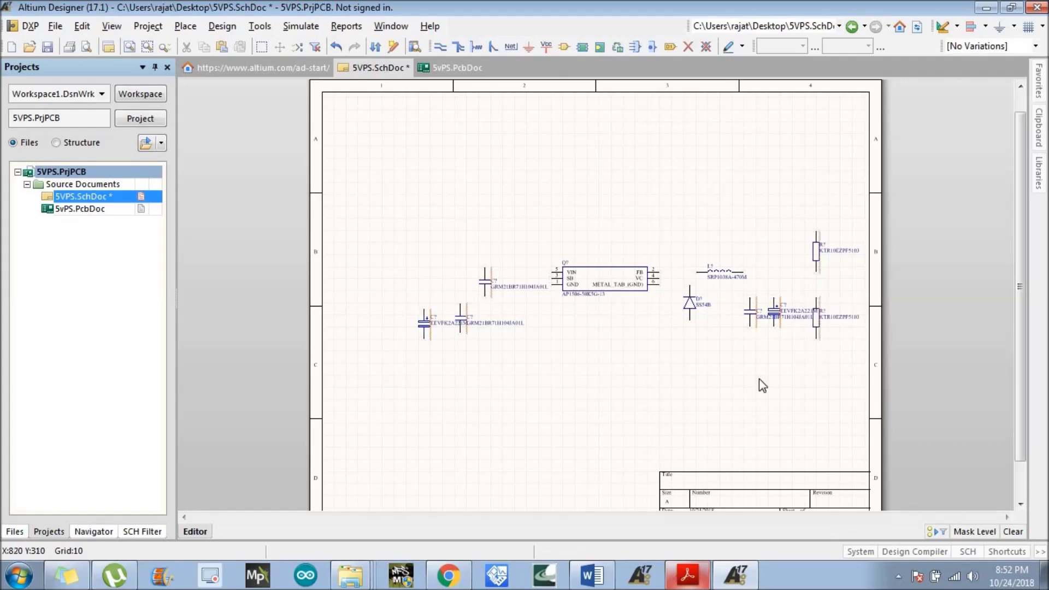
left_click_drag(344, 200, 872, 403)
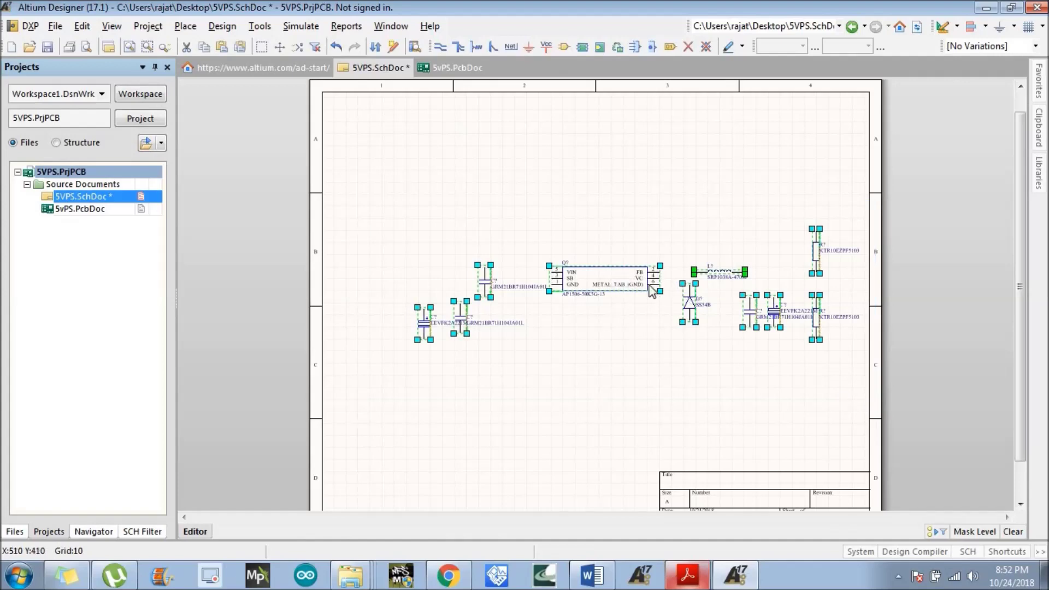
left_click_drag(608, 285, 607, 286)
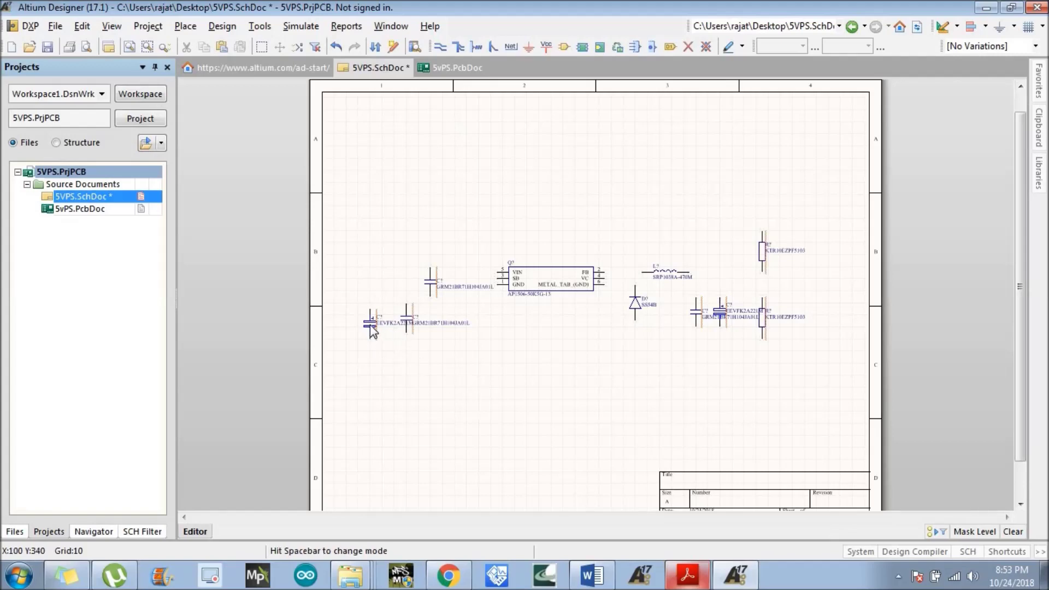
Set the input electrolytic capacitor's designator to C1 and its comment to 220uF, checking the value in the datasheet circuit
mouse_move(369, 325)
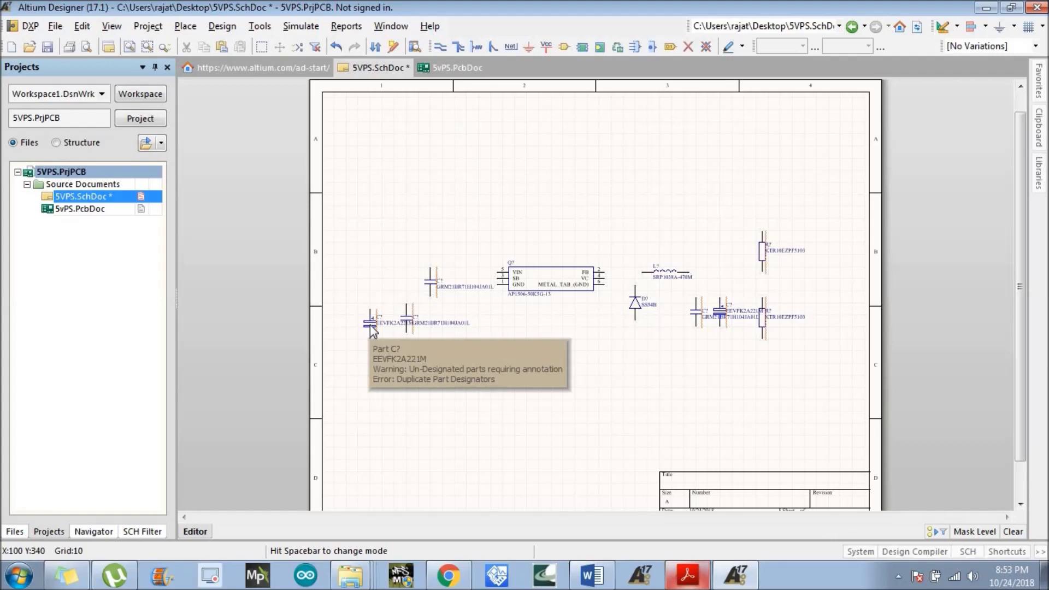
double_click(369, 324)
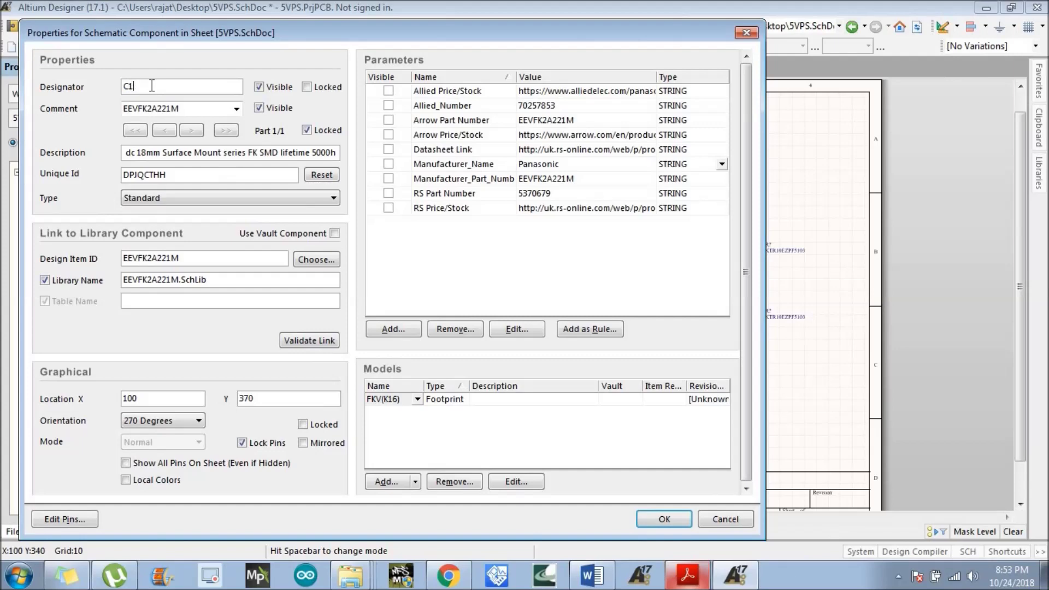
double_click(177, 106)
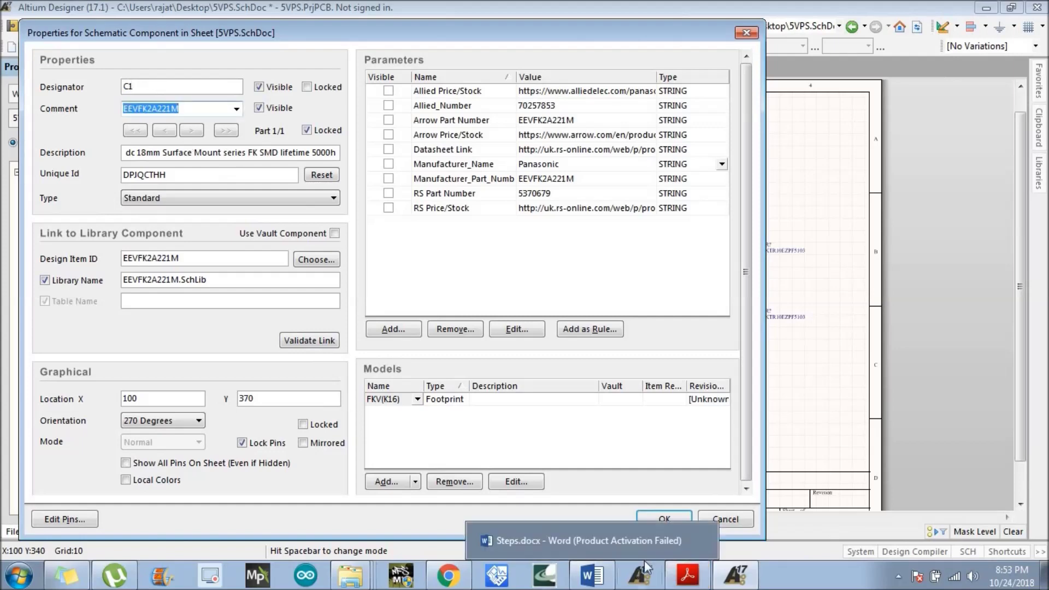
left_click(687, 575)
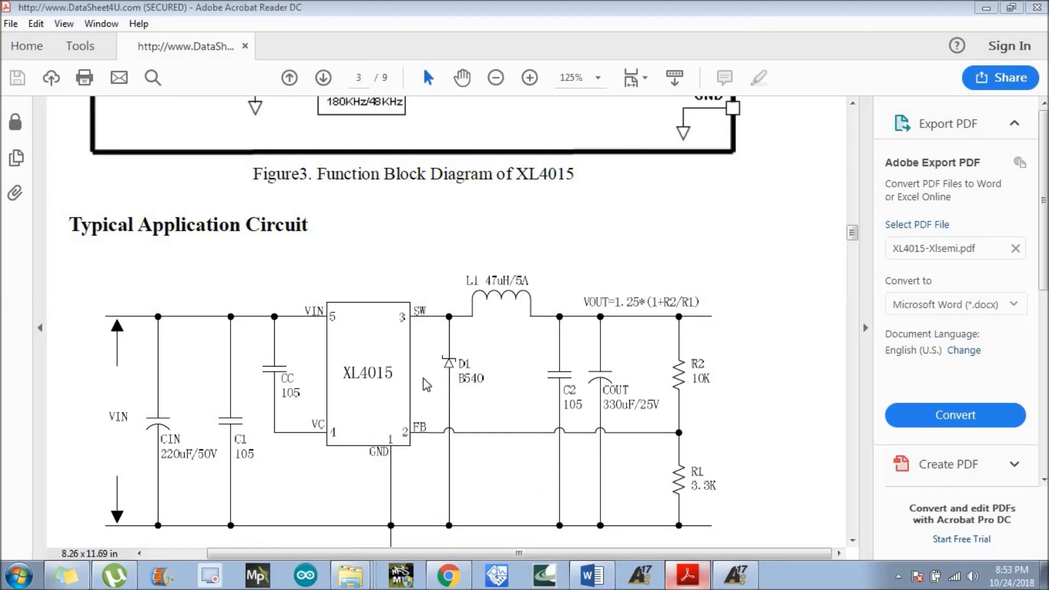
key("alt+Tab")
type("2")
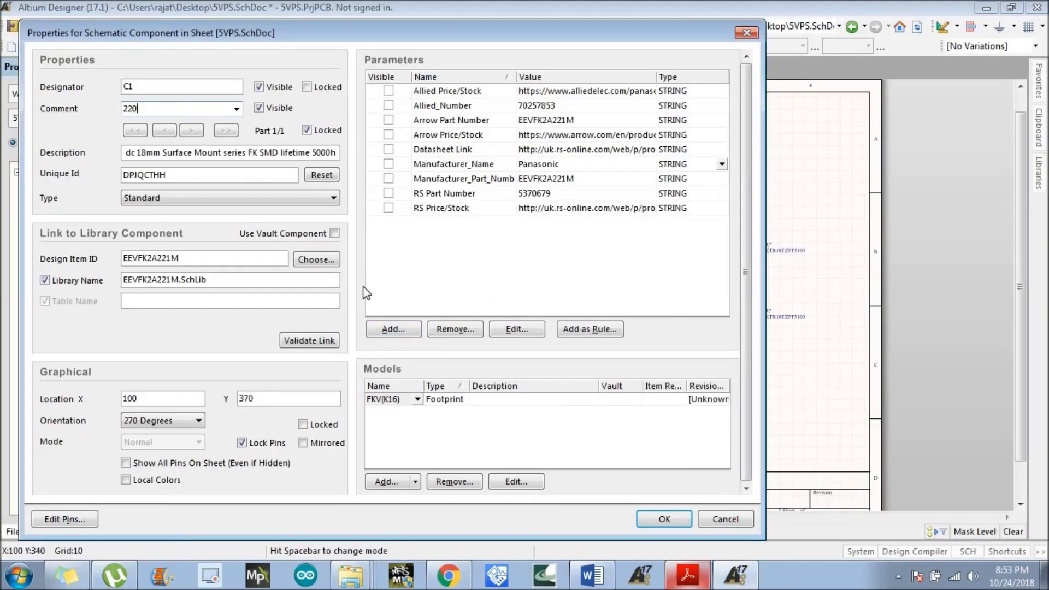
left_click(647, 520)
left_click(412, 336)
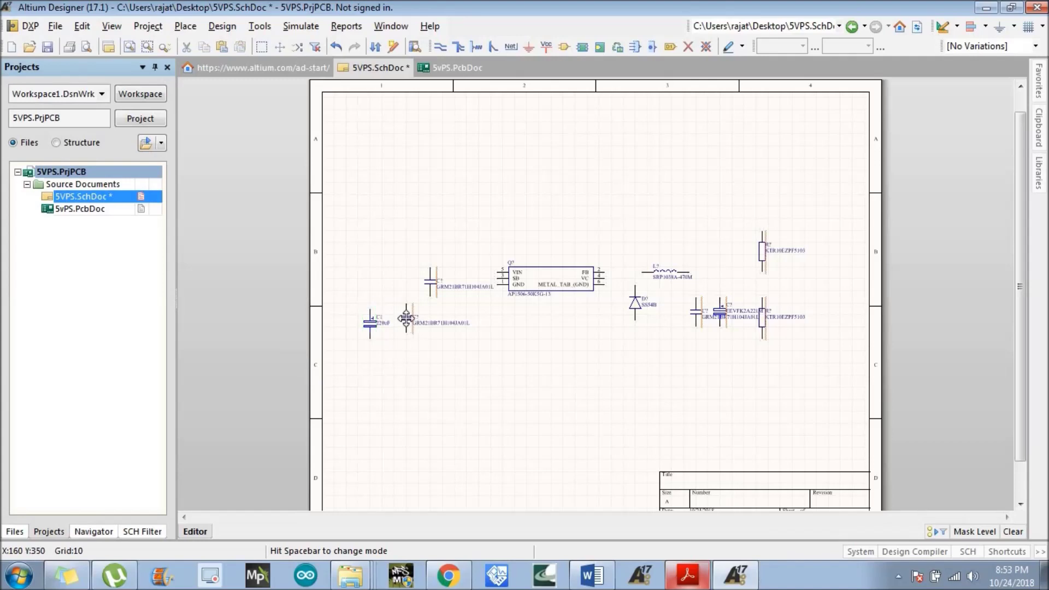
Set the designator of the ceramic capacitor beside C1 to C2 and its comment to 1uF
double_click(406, 317)
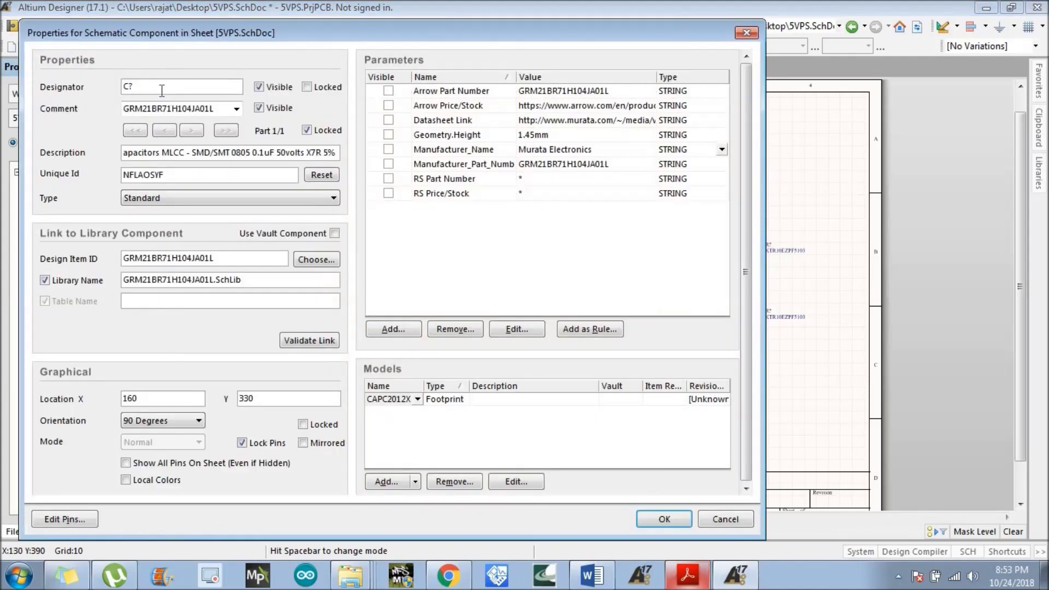
double_click(169, 109)
type("1uF")
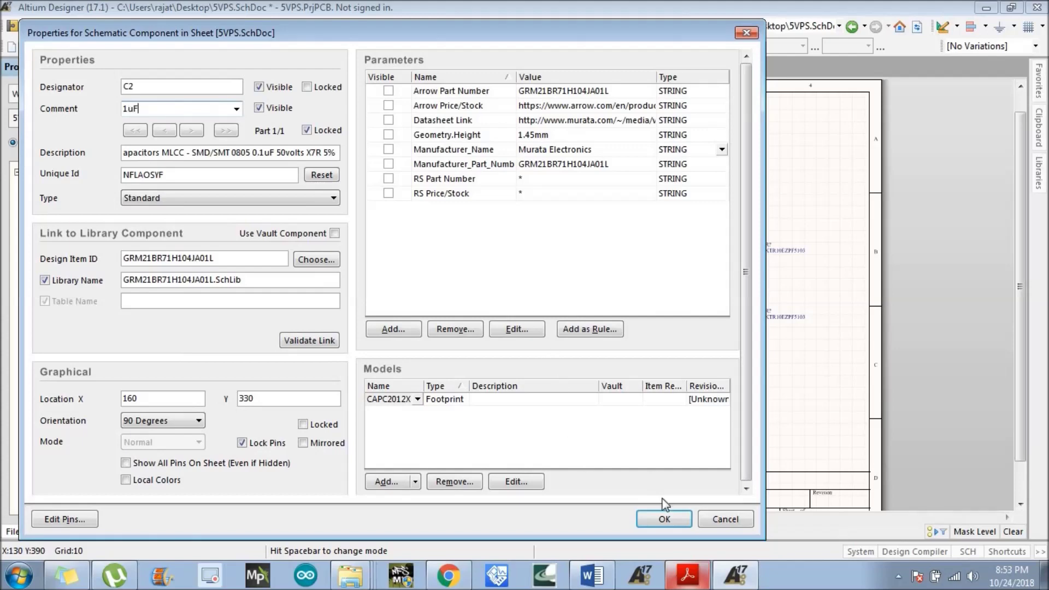
left_click(663, 518)
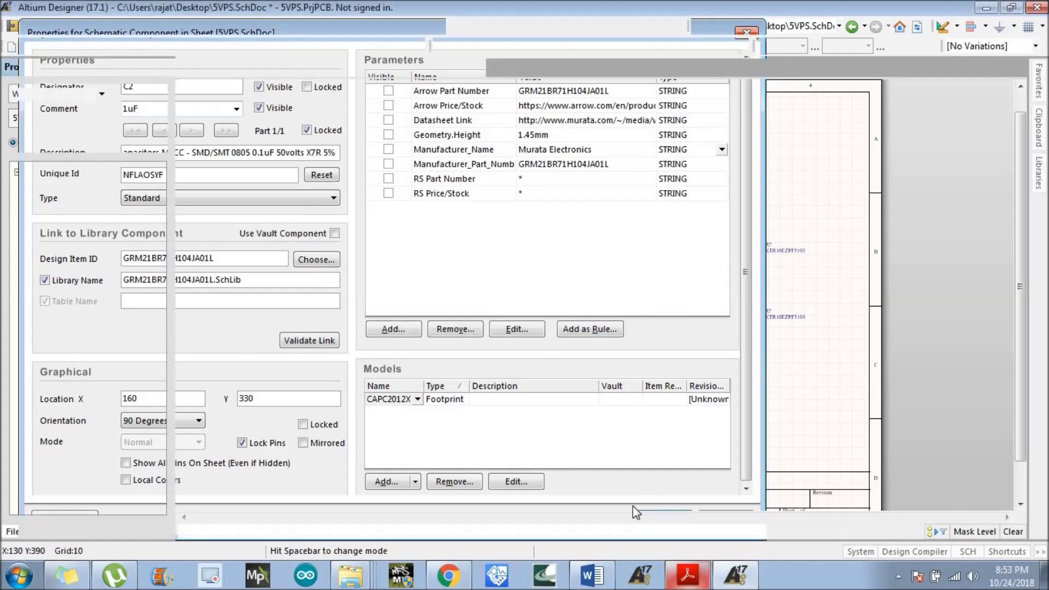
Set the designator of the ceramic capacitor nearest the regulator's input side to C3 and its comment to 1uF
double_click(435, 288)
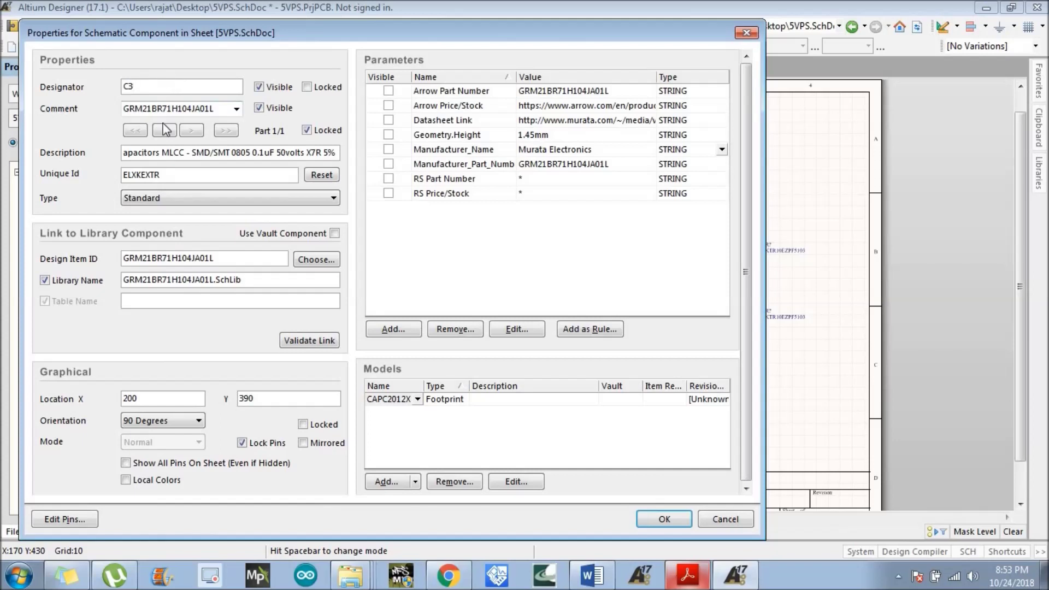
double_click(142, 108)
type("1uF")
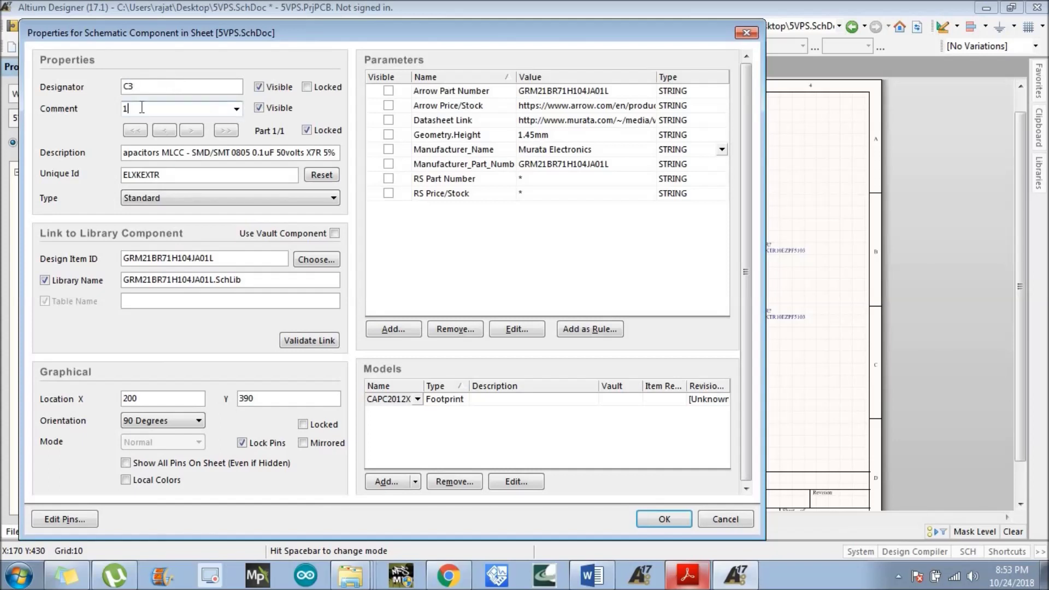
left_click(662, 518)
Set the regulator's designator to Q1 and its comment to XL4015
double_click(512, 279)
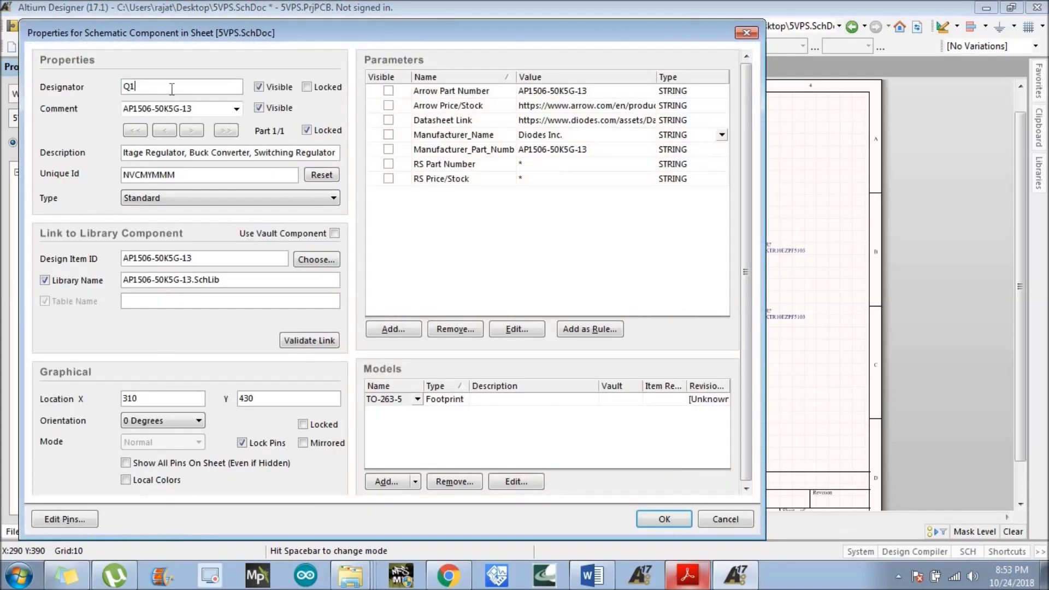
left_click(170, 112)
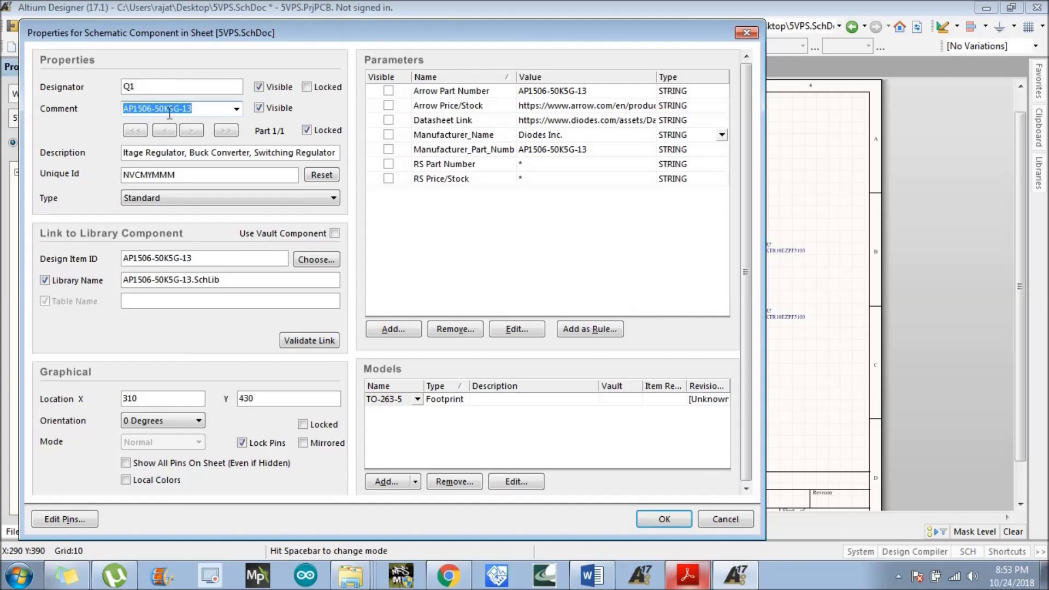
type("XL4015")
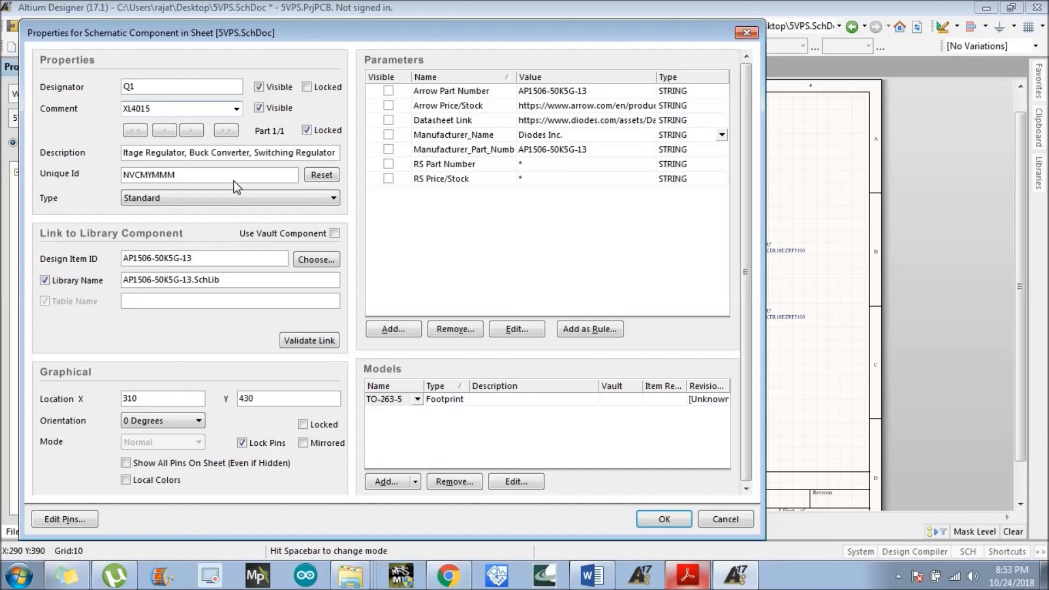
left_click(664, 519)
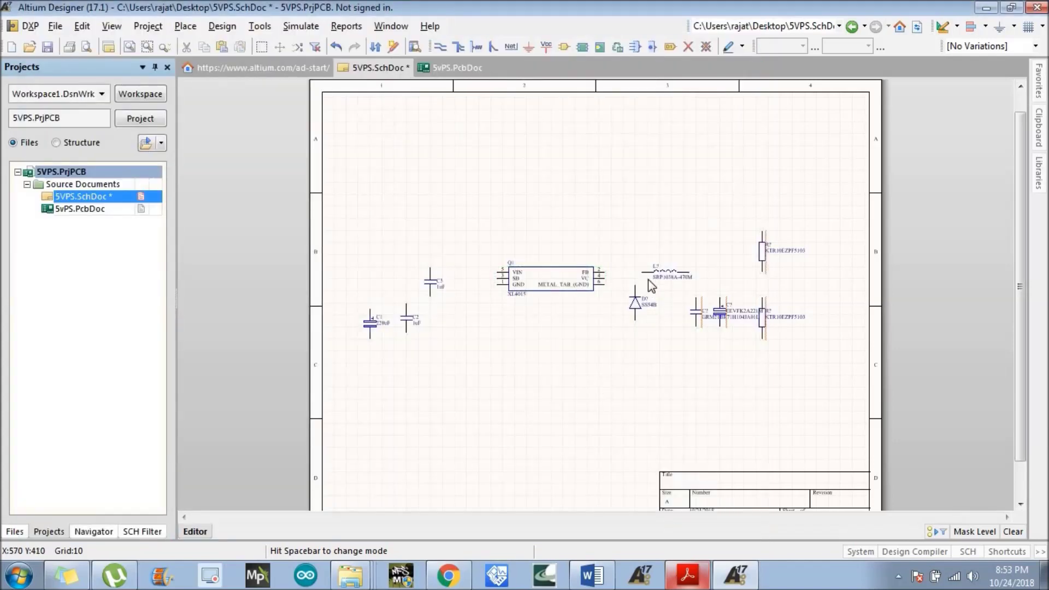
Set the inductor's designator to L1 and its comment to 47uH
double_click(649, 280)
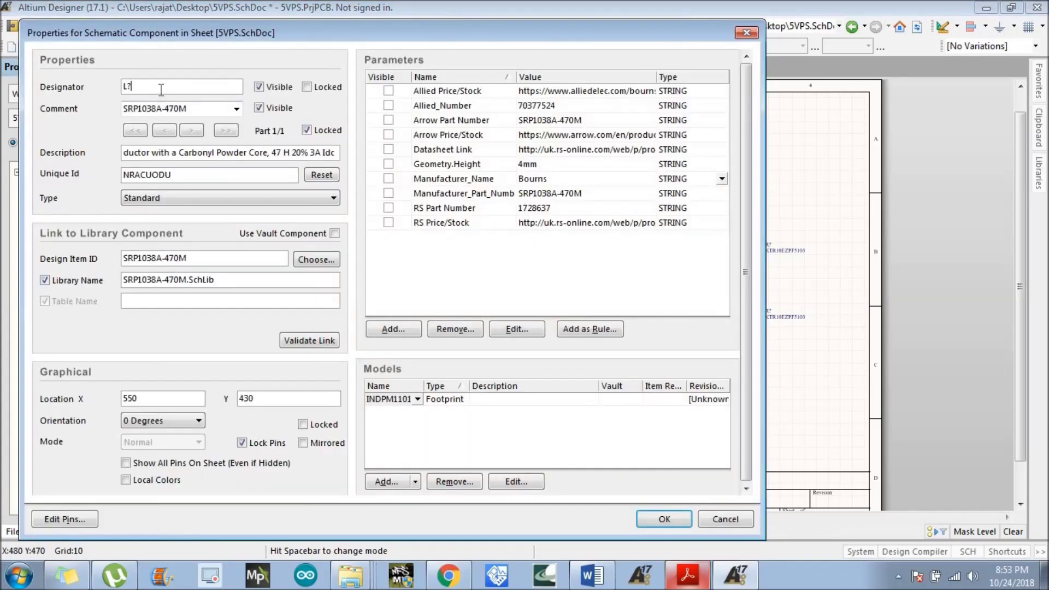
double_click(150, 110)
type("47uH")
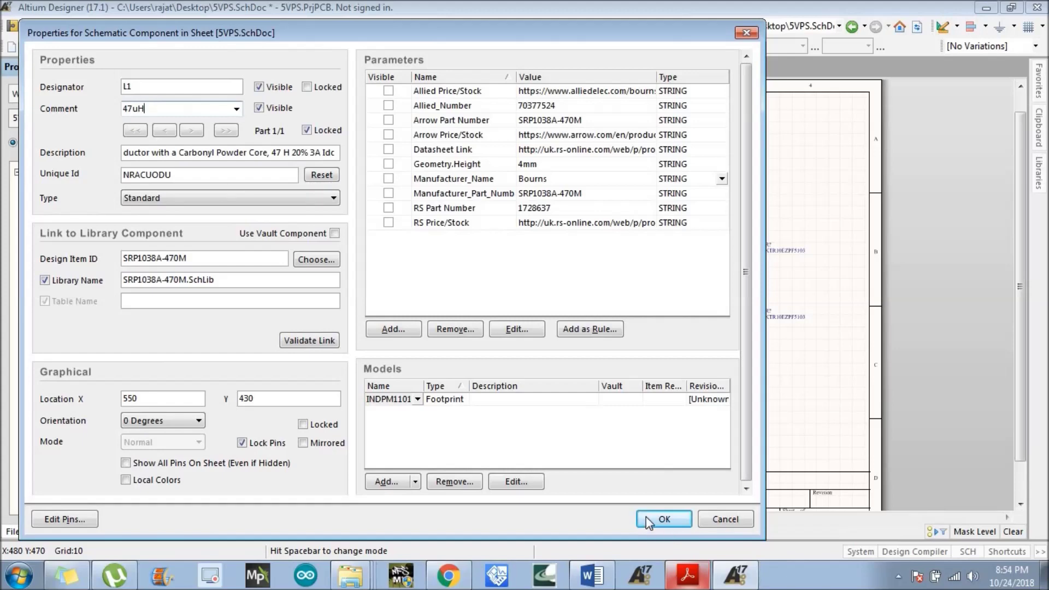
left_click(650, 518)
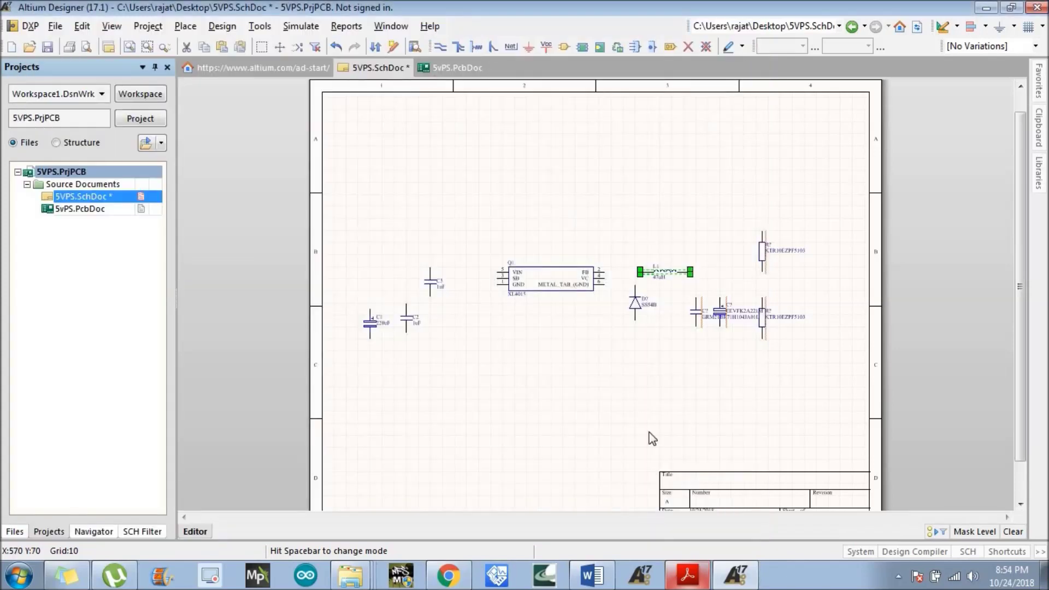
Set the diode's designator to D1, keeping its comment as SS54B
left_click(635, 310)
double_click(635, 310)
left_click(197, 87)
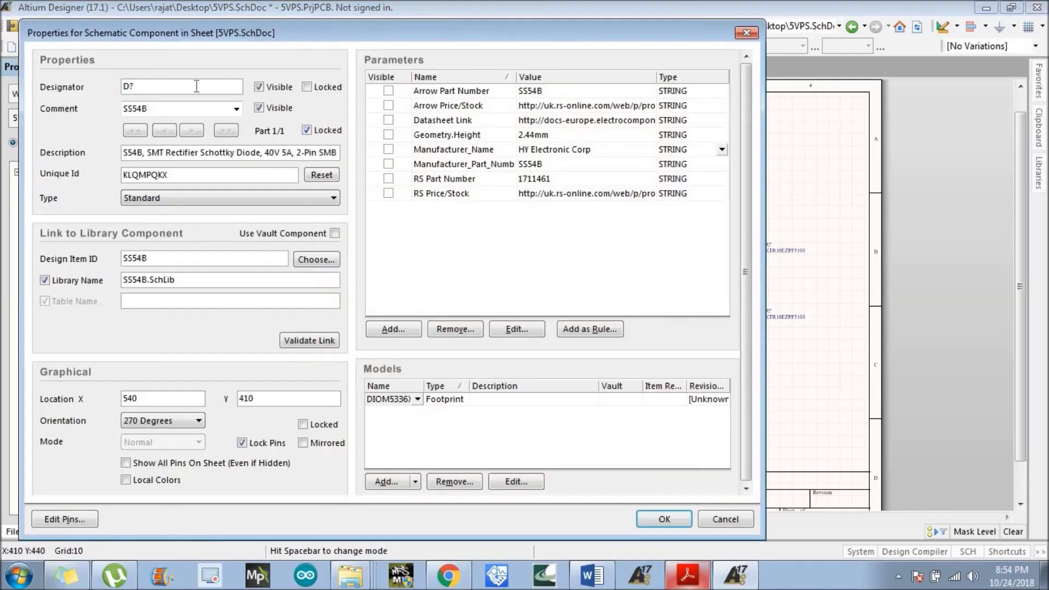
left_click(676, 520)
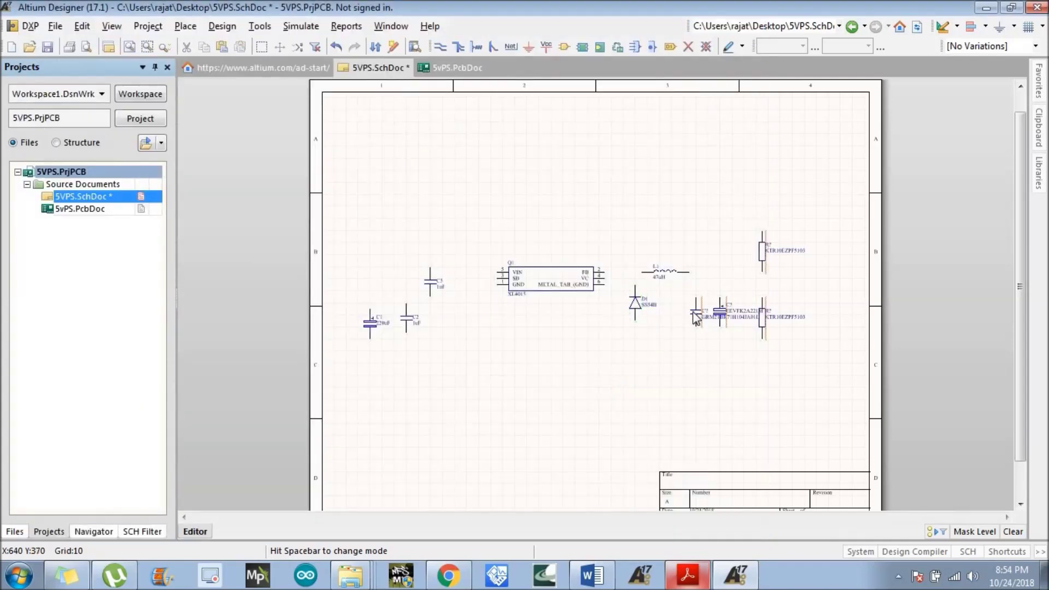
Set the designator of the output-side ceramic capacitor to C4 and its comment to 1uF
double_click(694, 313)
left_click(144, 83)
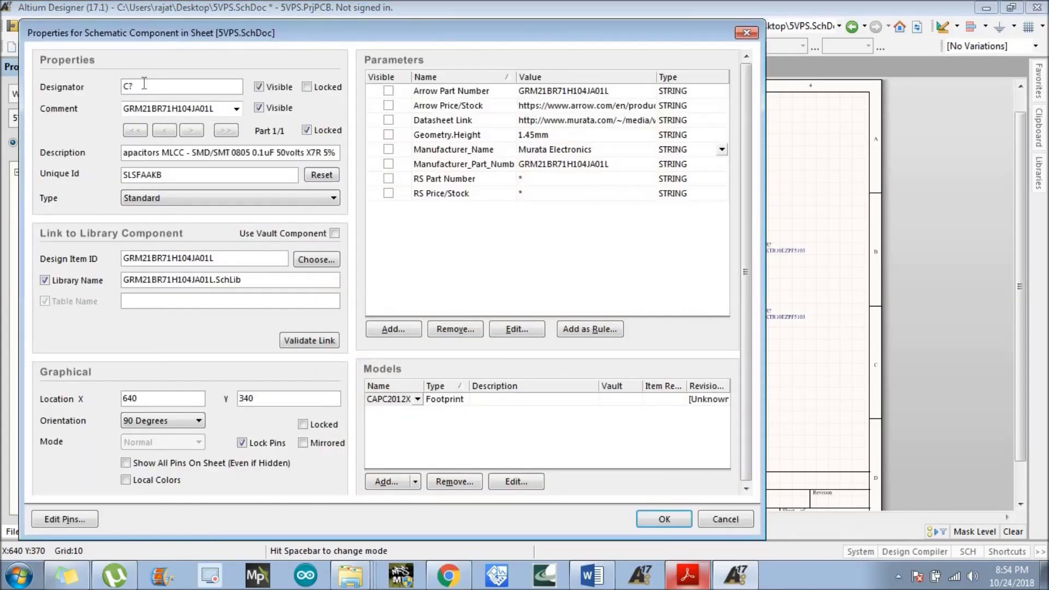
type("4")
double_click(162, 109)
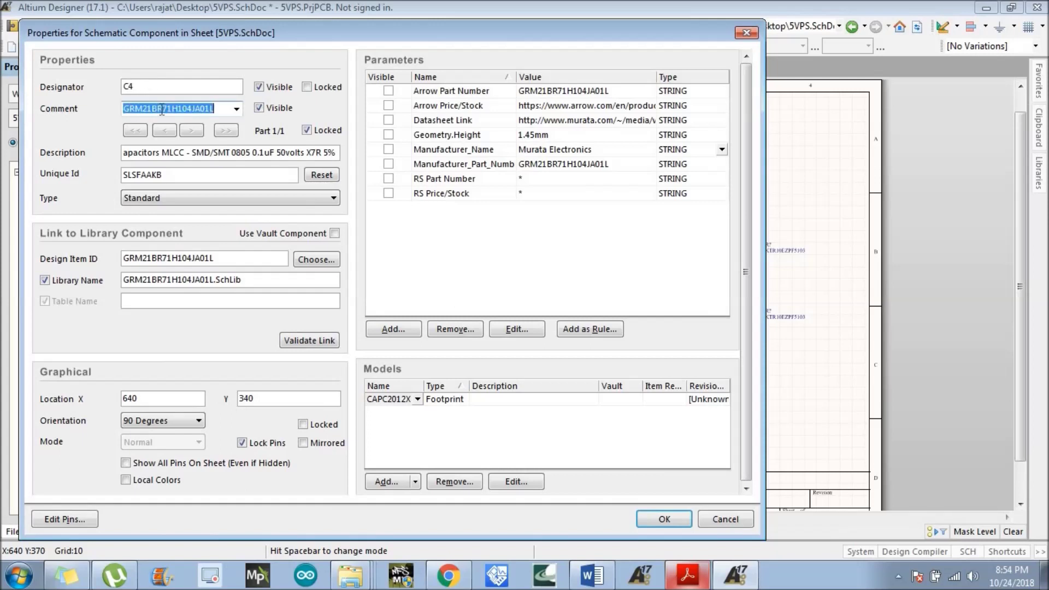
type("1uF")
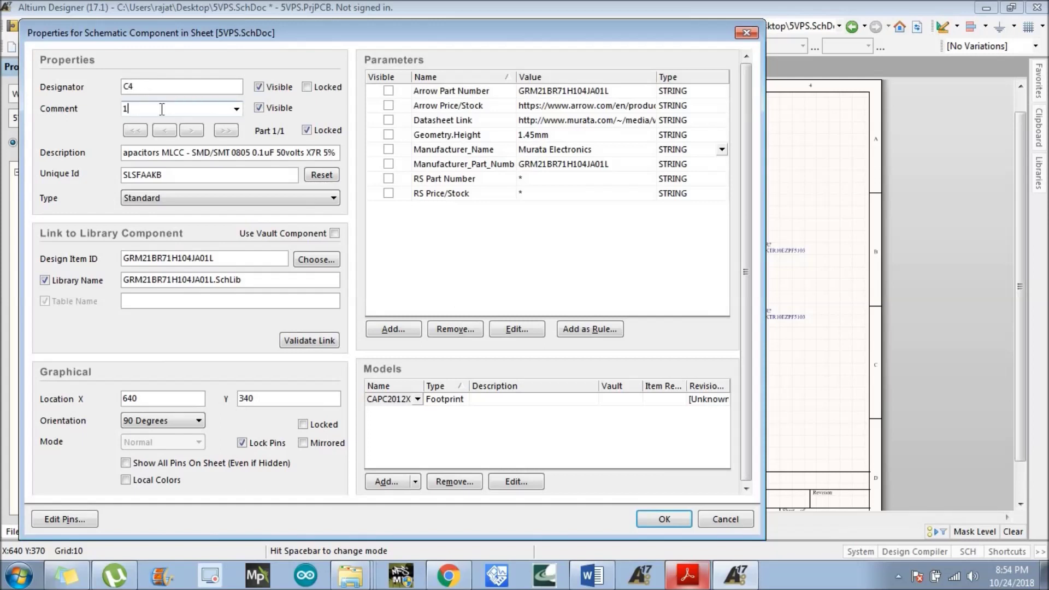
left_click(664, 519)
Set the designator of the output-side electrolytic capacitor to C5 and its comment to 220uF
double_click(724, 316)
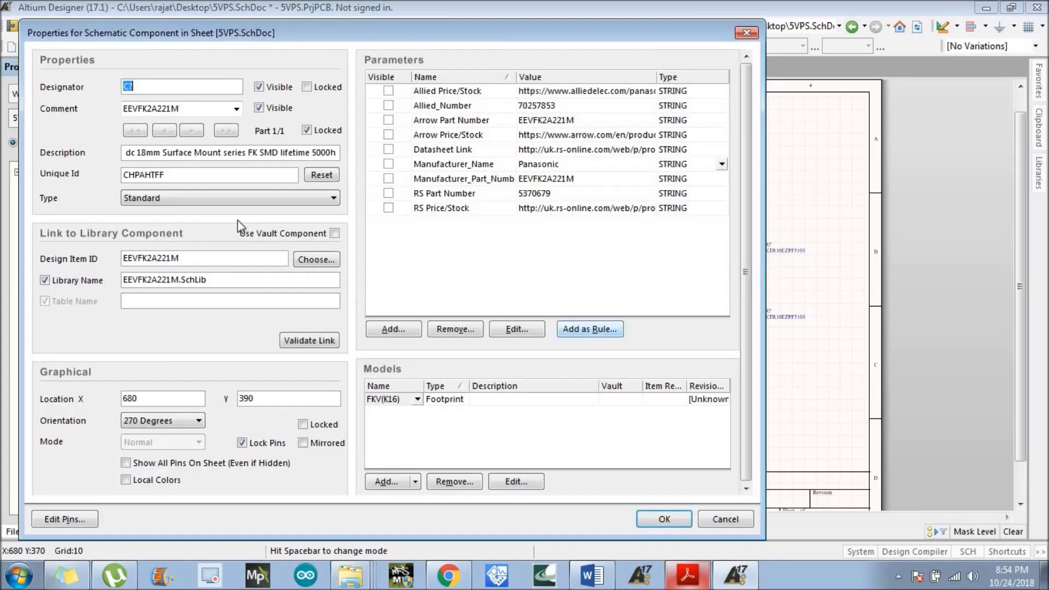
left_click(162, 86)
double_click(146, 107)
type("2")
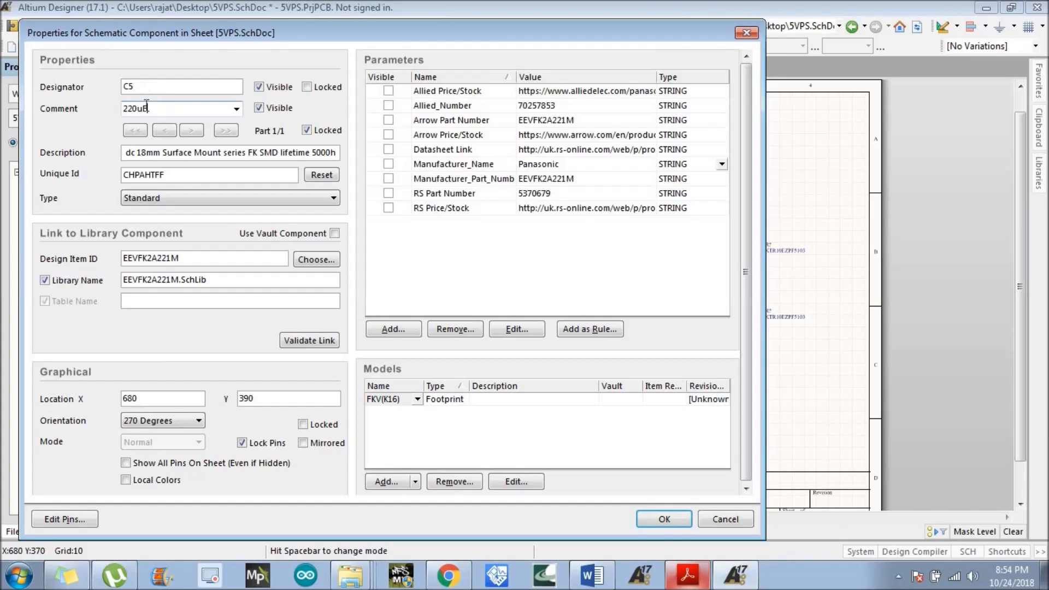
type("20uF")
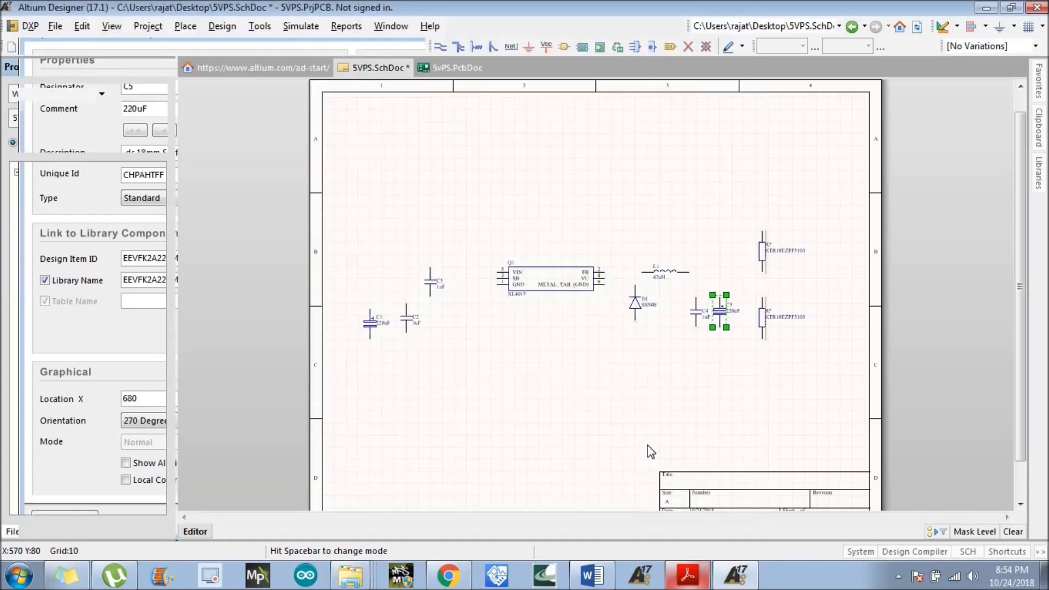
left_click(664, 518)
Set the upper resistor's designator to R1 and its comment to 10K
double_click(762, 250)
left_click(169, 88)
type("1")
double_click(177, 107)
type("1")
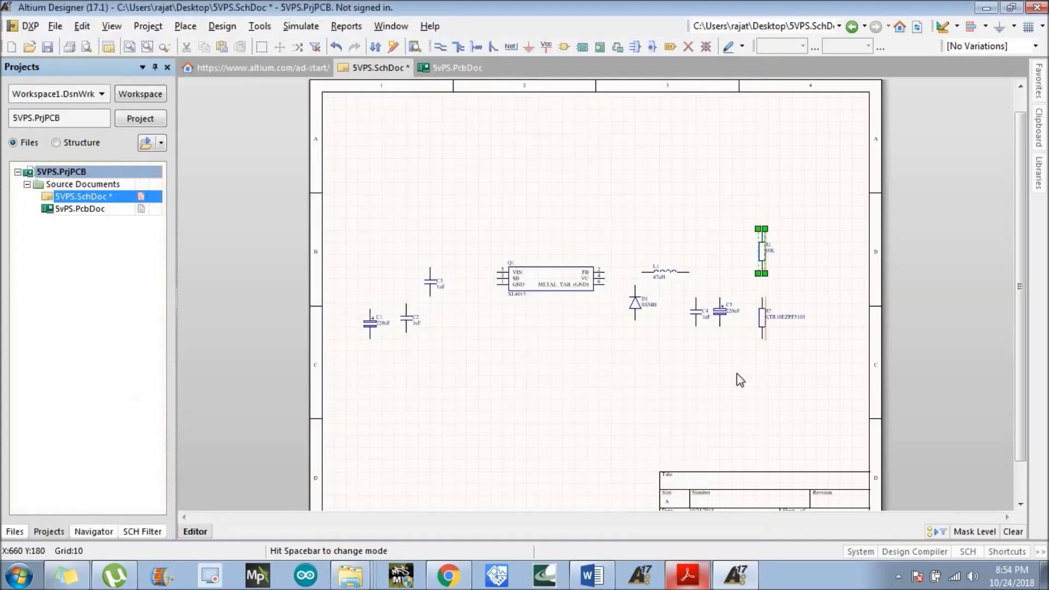
left_click(659, 519)
Set the lower resistor's designator to R2 and its comment to 3k3
double_click(763, 320)
left_click(177, 85)
double_click(159, 107)
type("3k3")
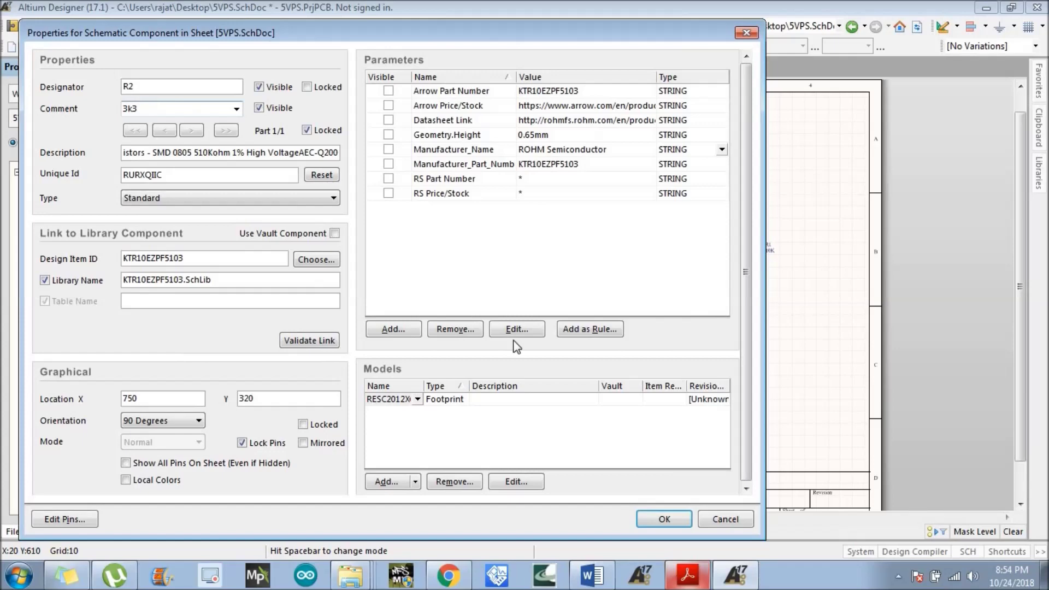
left_click(653, 519)
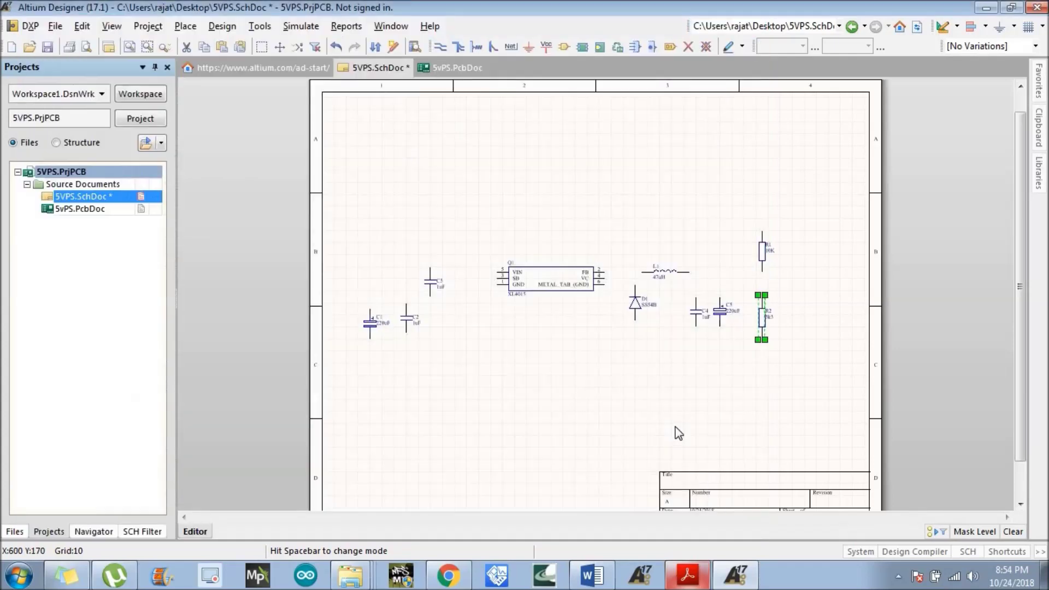
Review the comment in resistor R2's component properties, keeping it as 3k3
double_click(761, 316)
double_click(139, 110)
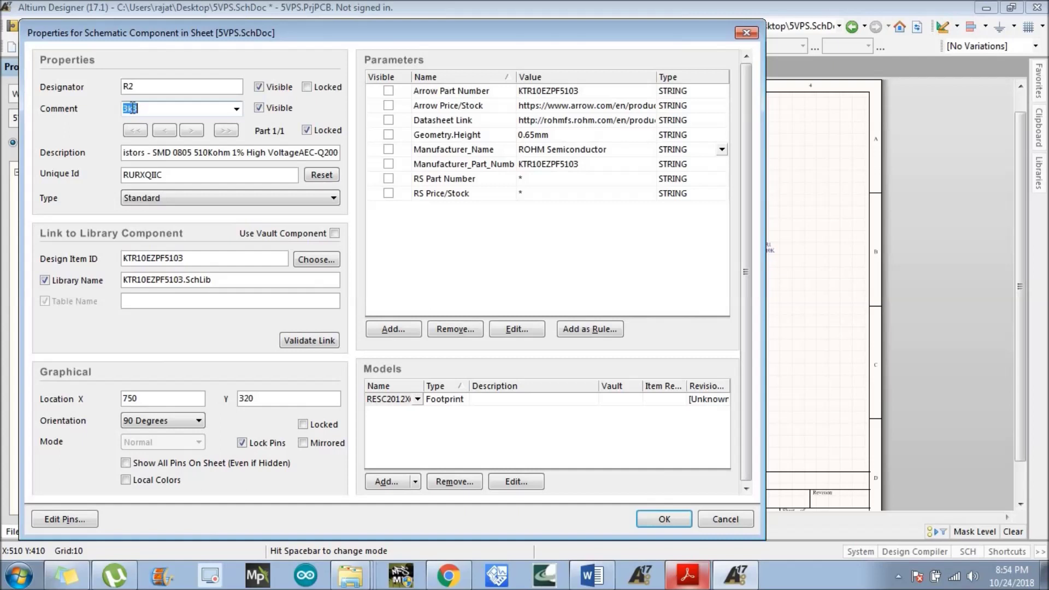
left_click(132, 108)
key("Down")
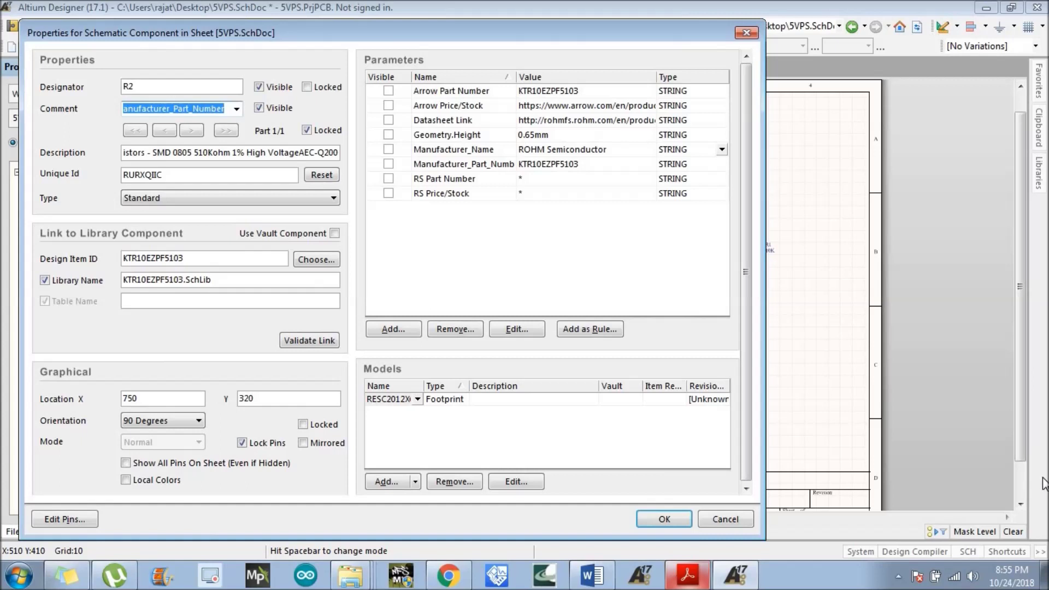
key("Up")
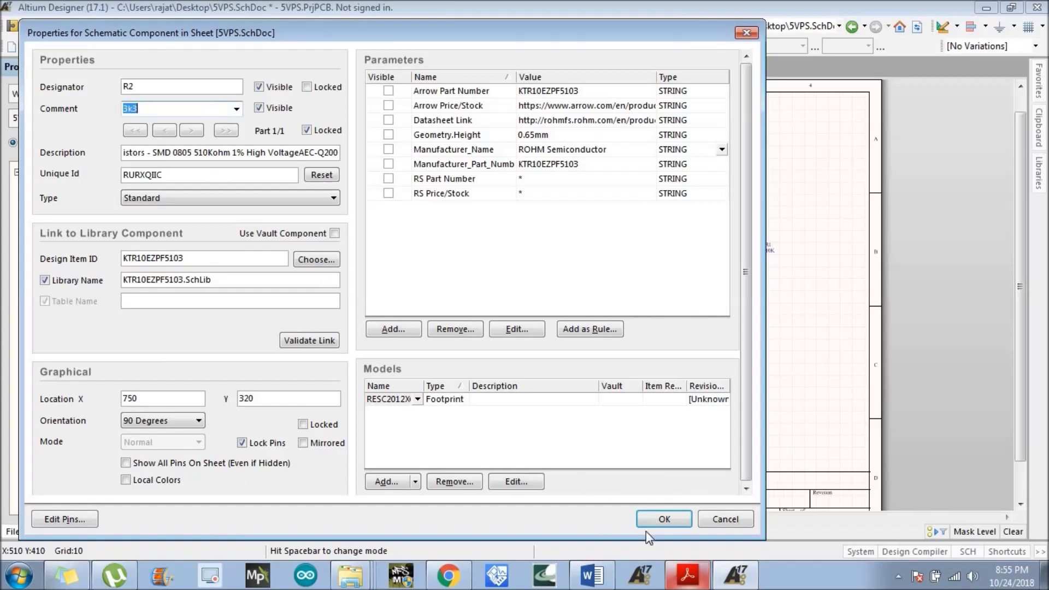
left_click(667, 525)
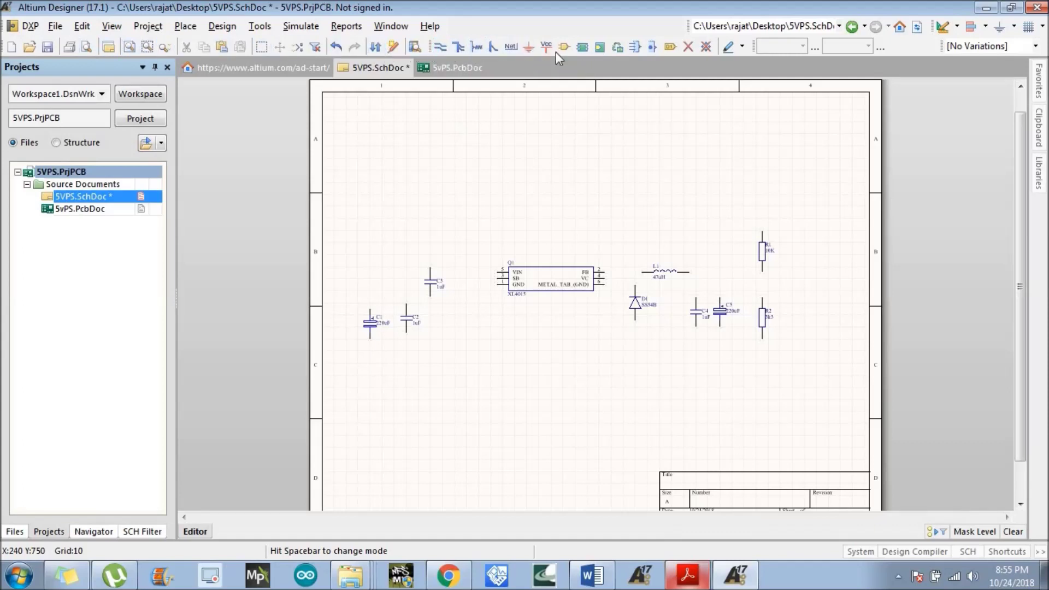
Wire the upper pin of C1 to the upper pin of C2, routing the wire above both capacitors
left_click(440, 47)
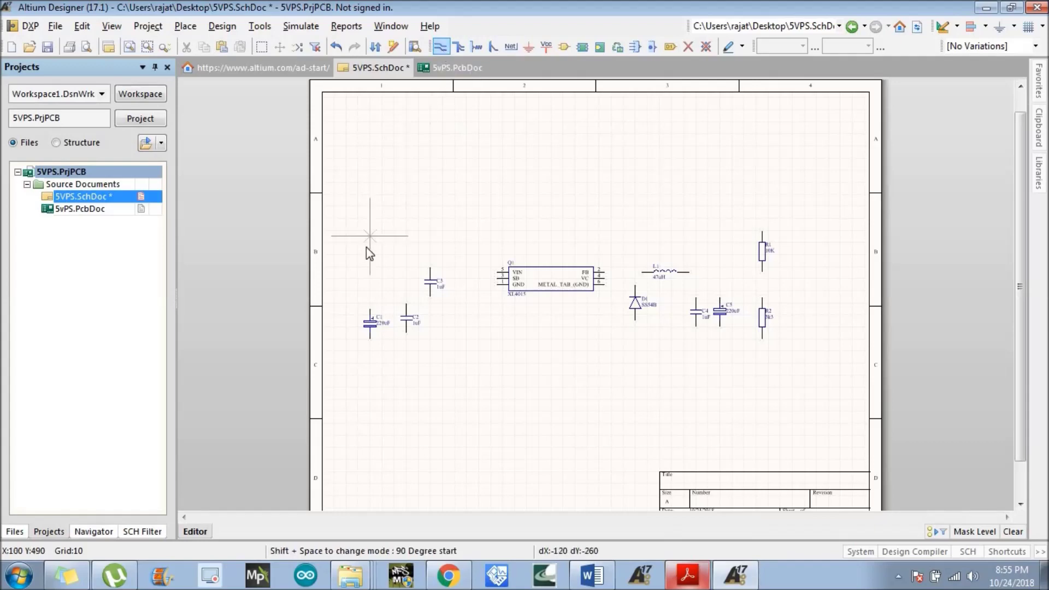
left_click(370, 308)
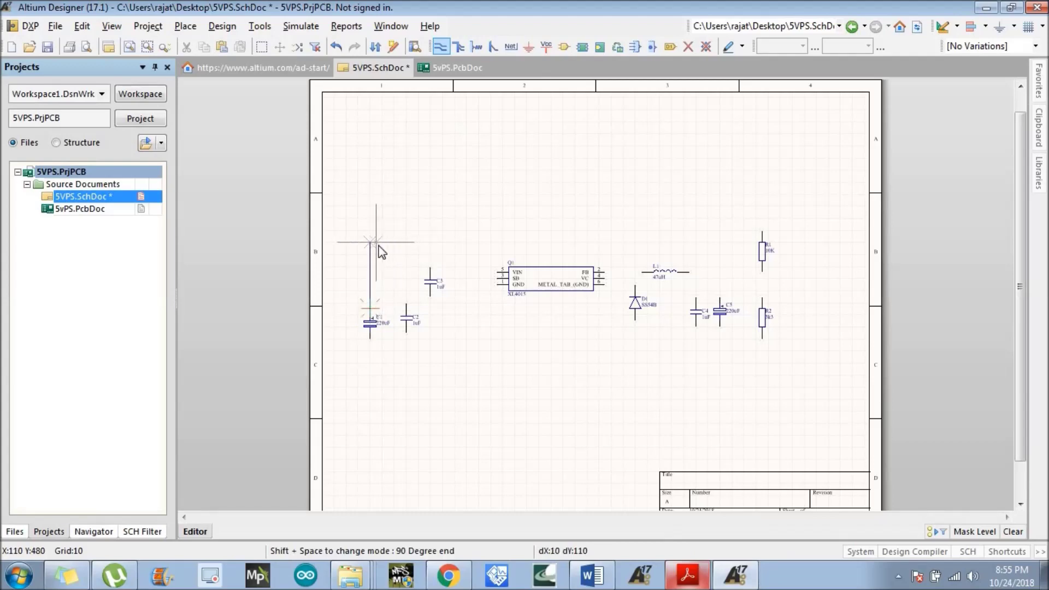
left_click(406, 236)
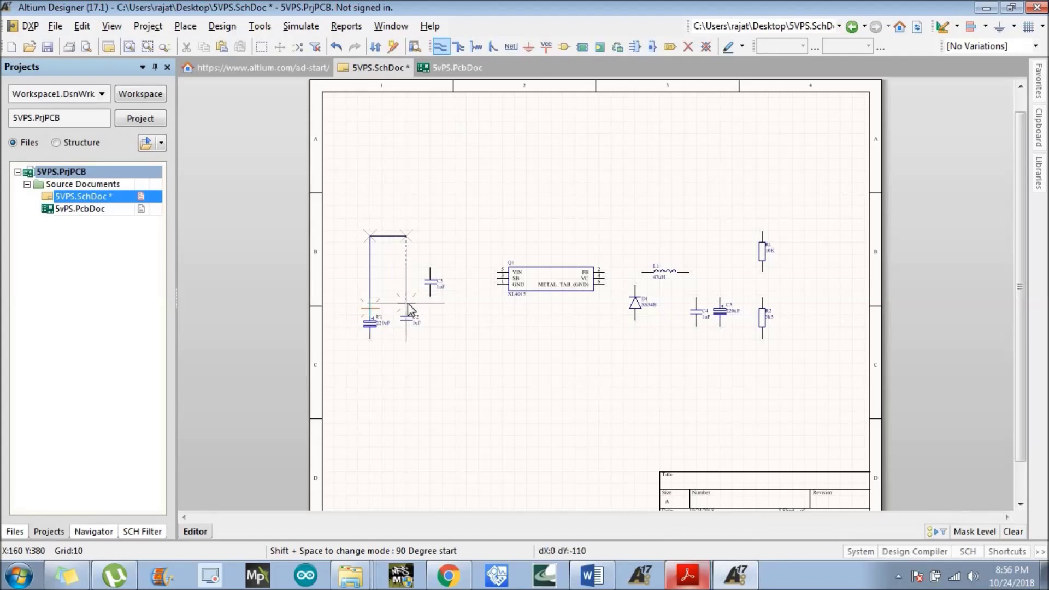
key("Right")
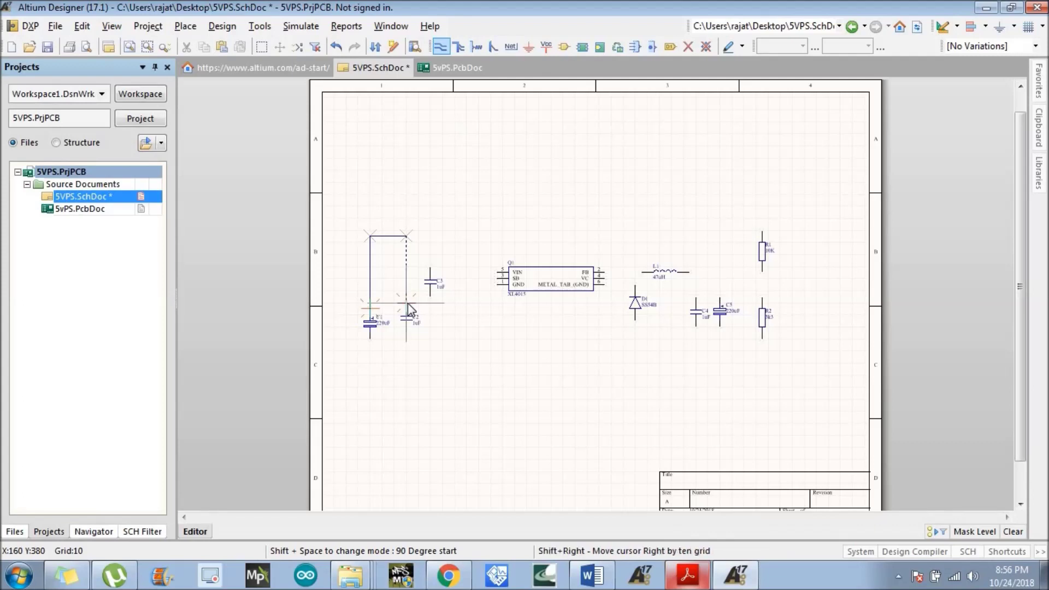
left_click(408, 302)
right_click(388, 364)
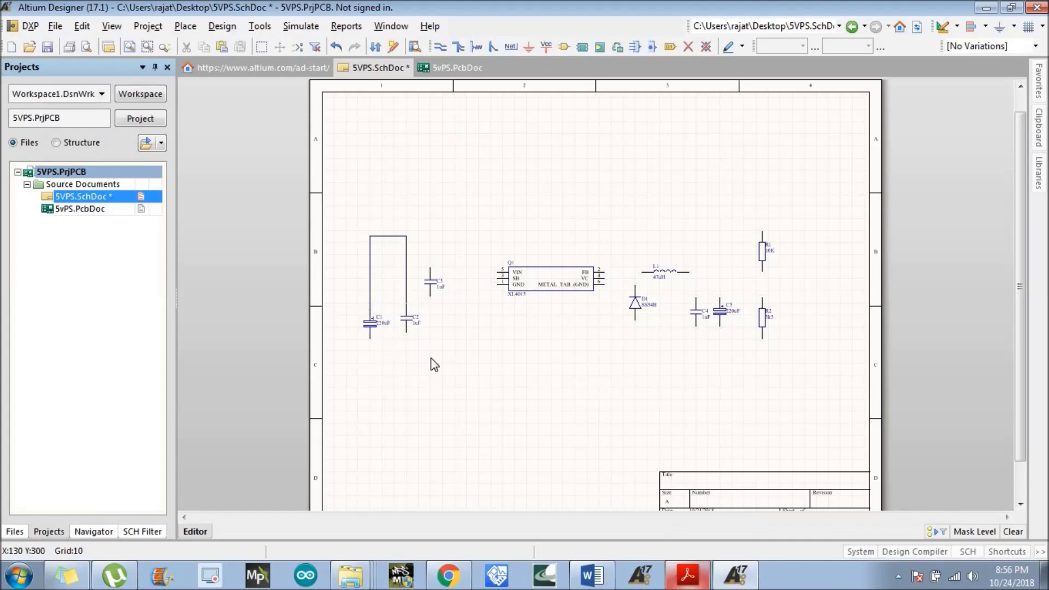
Wire the lower pin of C1 to the lower pin of C2, routing the wire below both capacitors
left_click(439, 48)
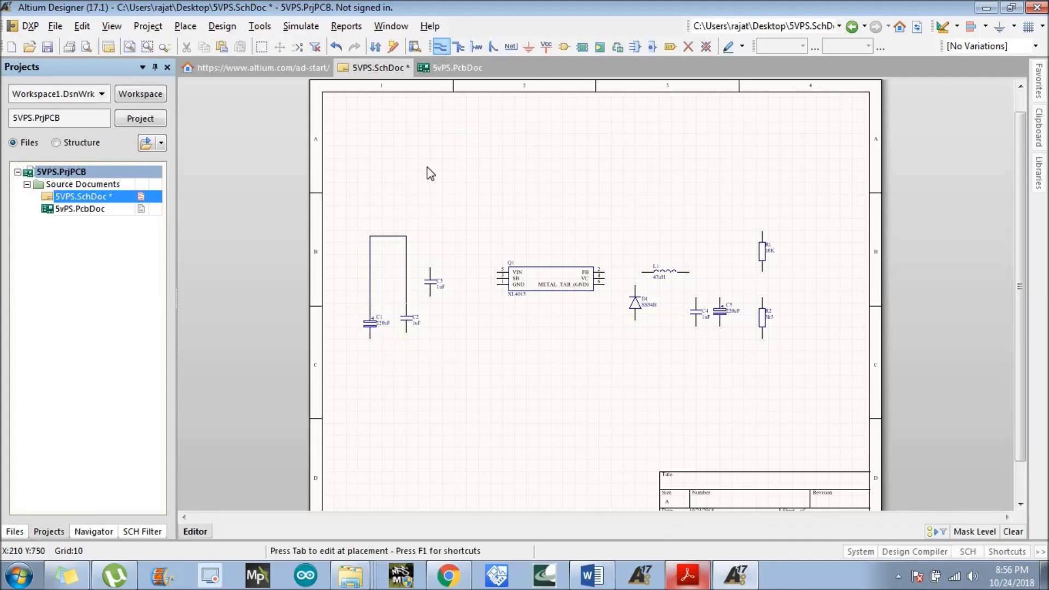
left_click(369, 339)
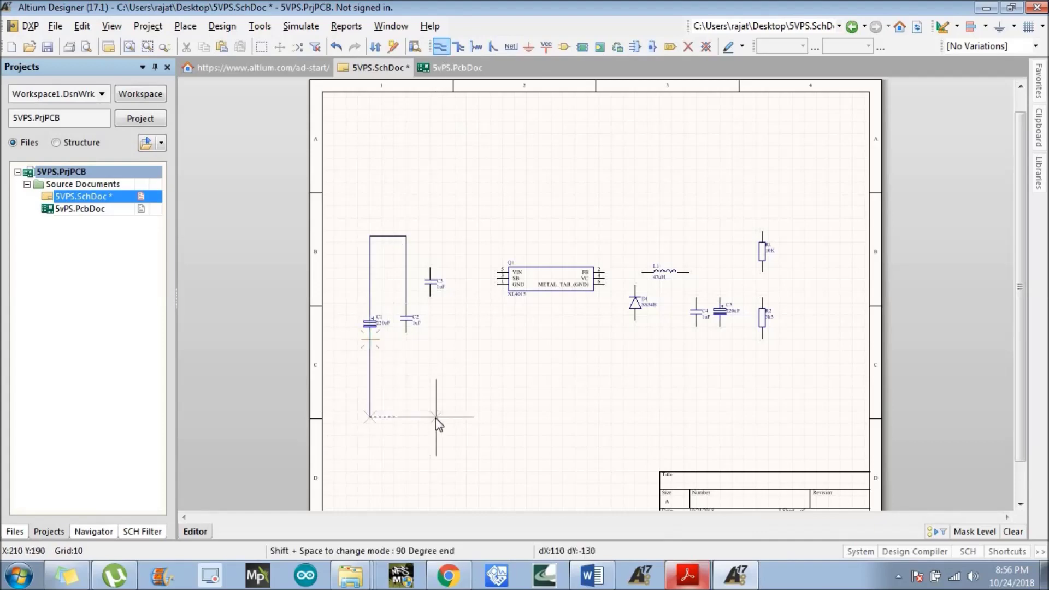
left_click(406, 411)
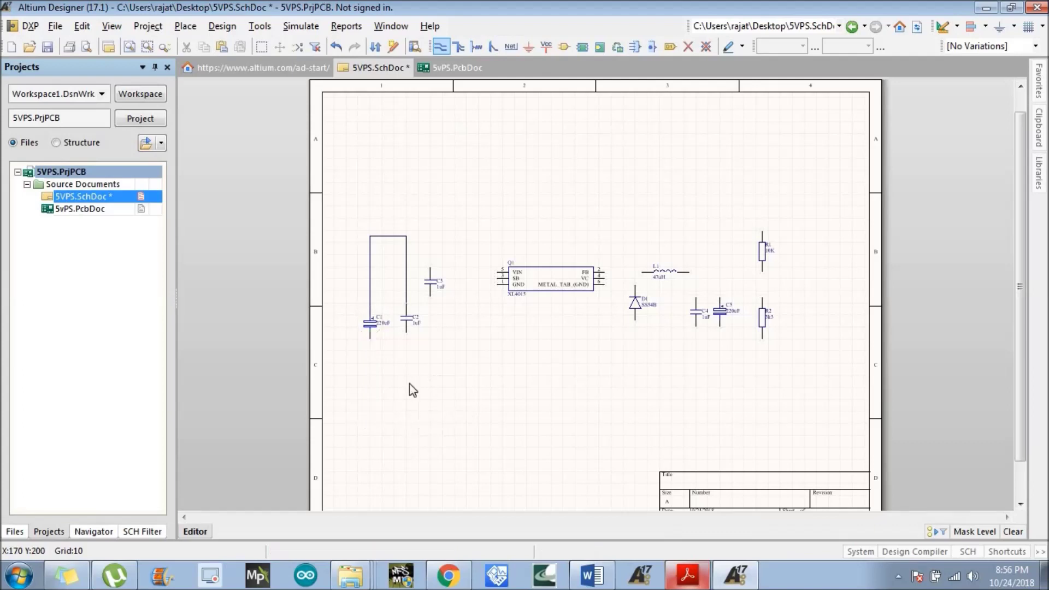
left_click(406, 333)
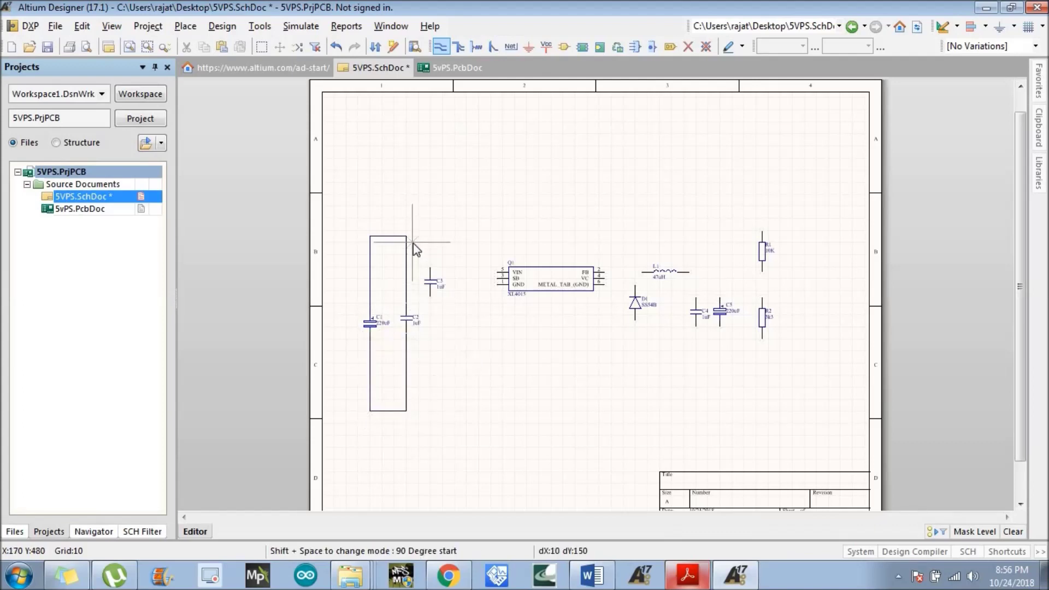
right_click(501, 403)
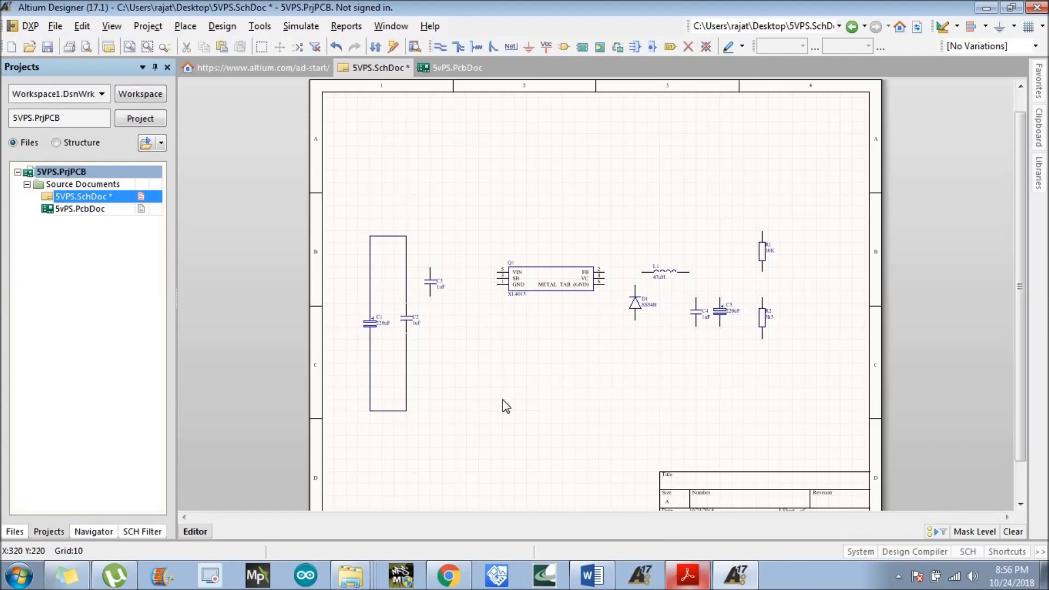
Check the datasheet's typical application circuit and extend the upper C1–C2 wire to the upper pin of C3
left_click(683, 578)
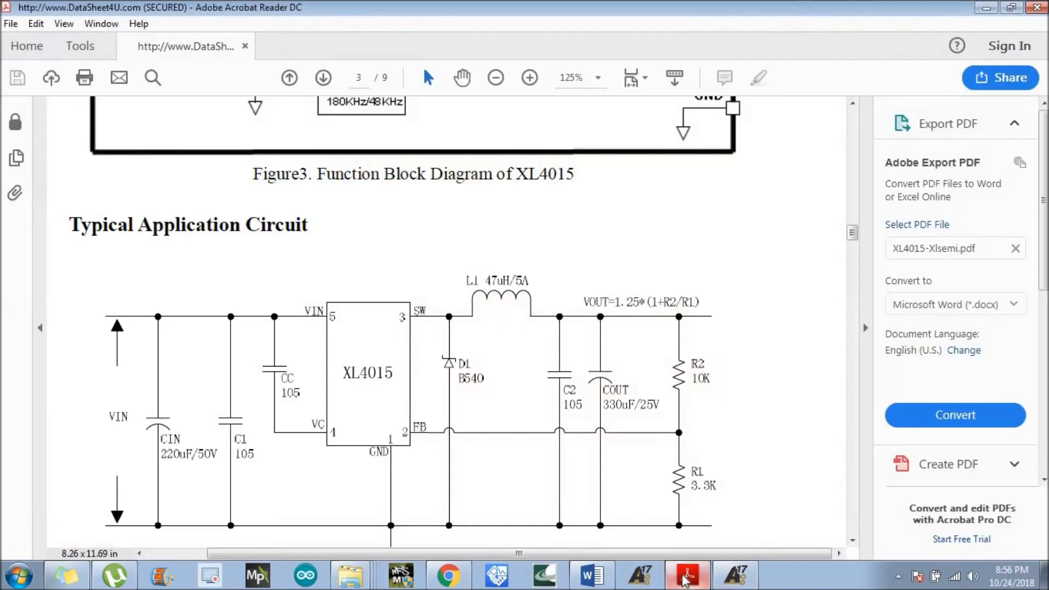
left_click(686, 579)
left_click(441, 47)
left_click(430, 236)
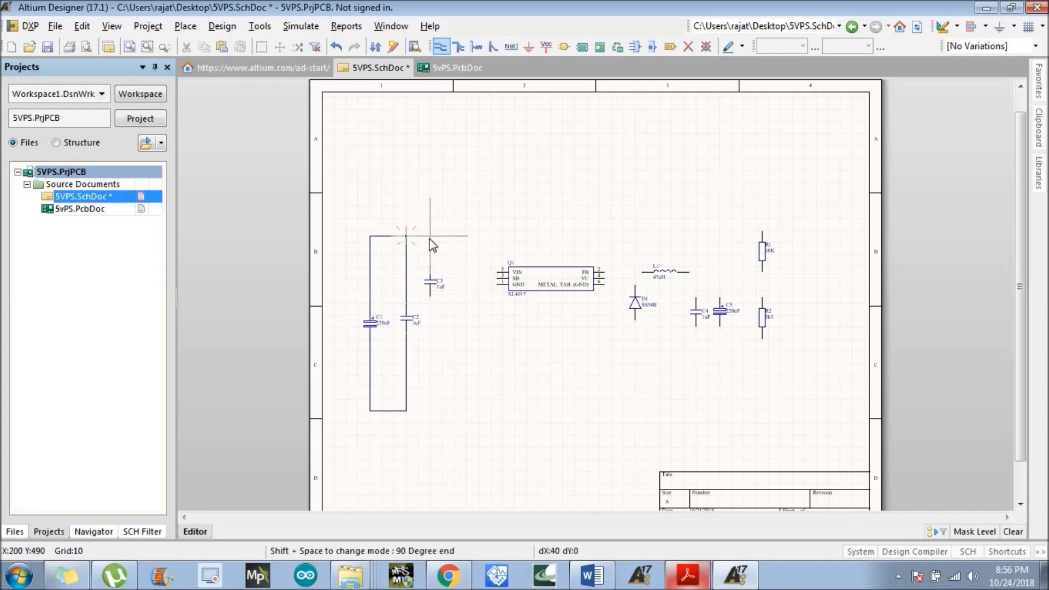
left_click(430, 266)
Consult the datasheet circuit again and rotate the XL4015 regulator upright, with its VIN, SD and GND pins facing down
left_click(690, 579)
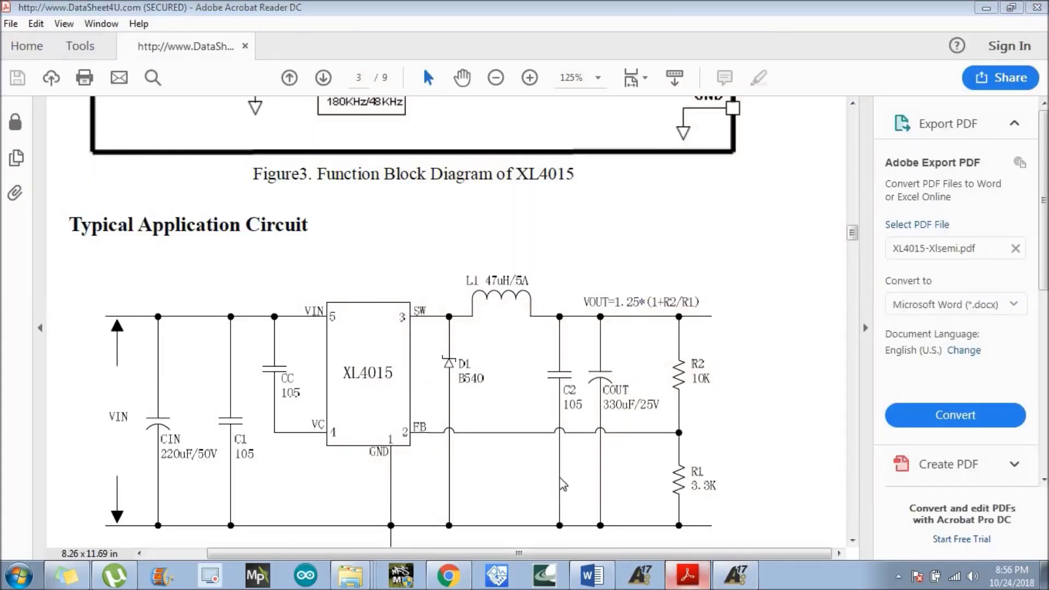
left_click(689, 579)
left_click_drag(535, 289, 531, 326)
key("space")
left_click(492, 431)
Wire the lower pin of C3 to the VC pin of the XL4015, routing it up and over the regulator's top edge
left_click(440, 47)
left_click(430, 236)
left_click(430, 297)
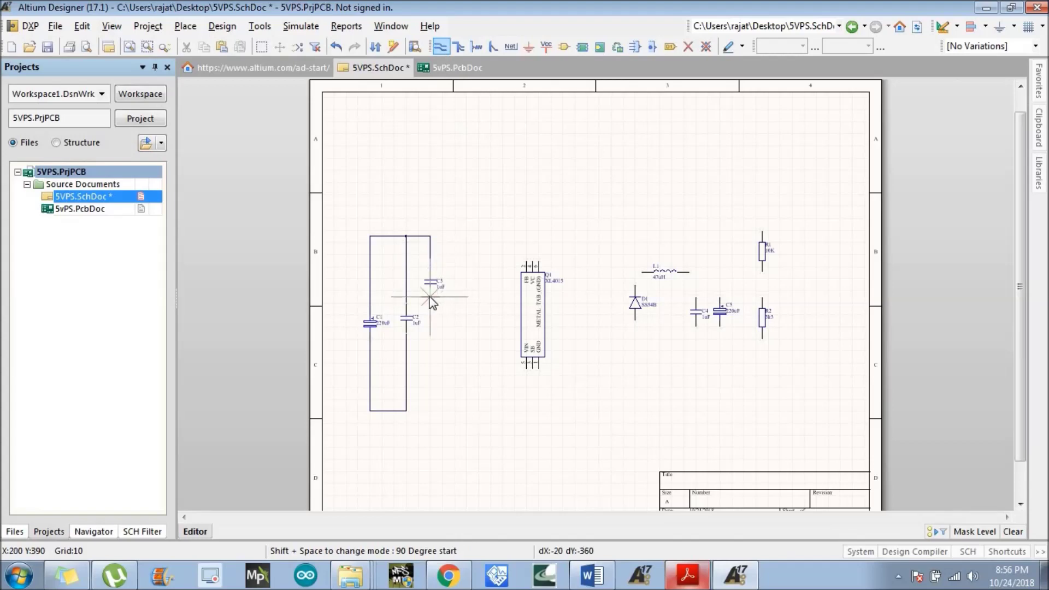
key("Escape")
key("Escape")
key("p")
key("w")
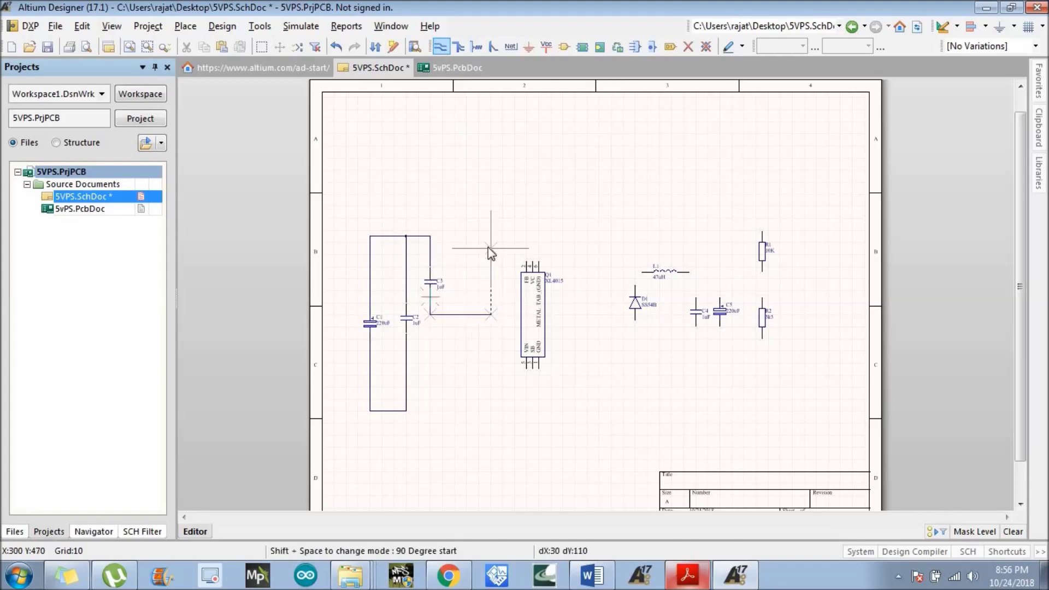
key("Escape")
left_click(534, 264)
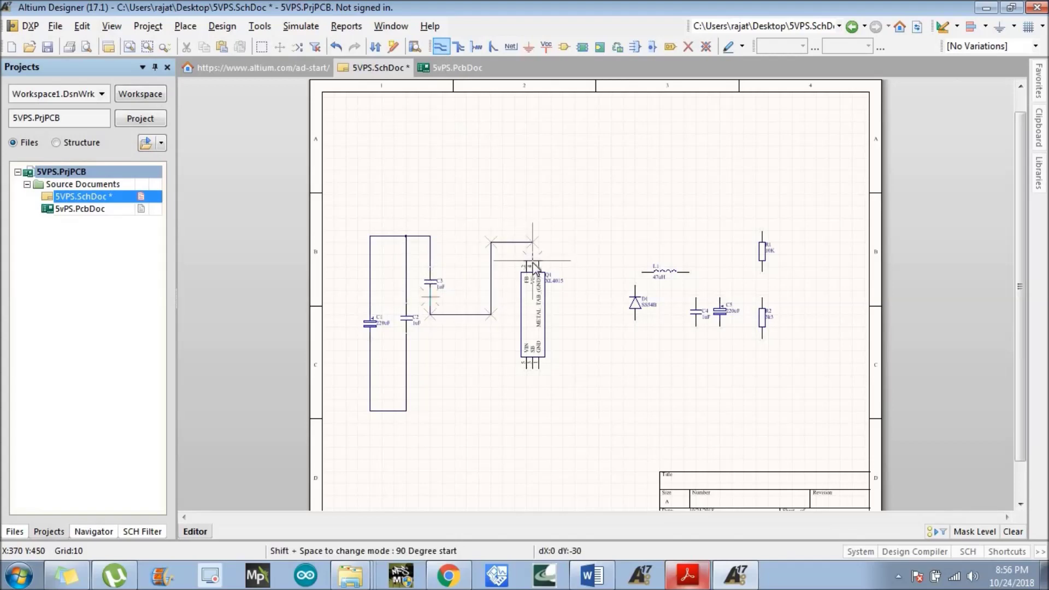
key("Escape")
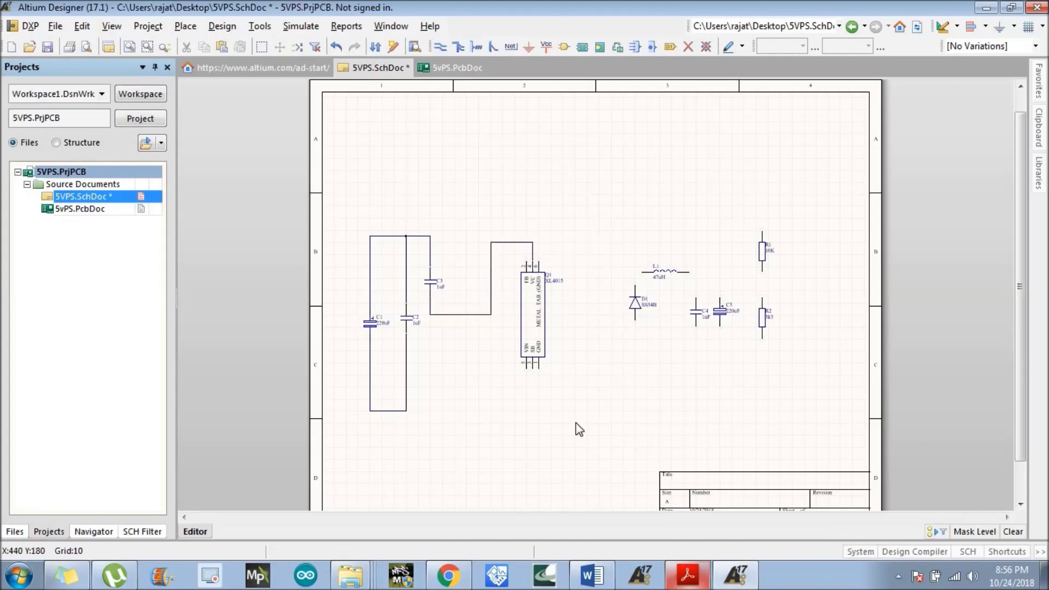
Check the datasheet circuit and wire the regulator's GND pin to the lower wire joining C1 and C2
left_click(689, 577)
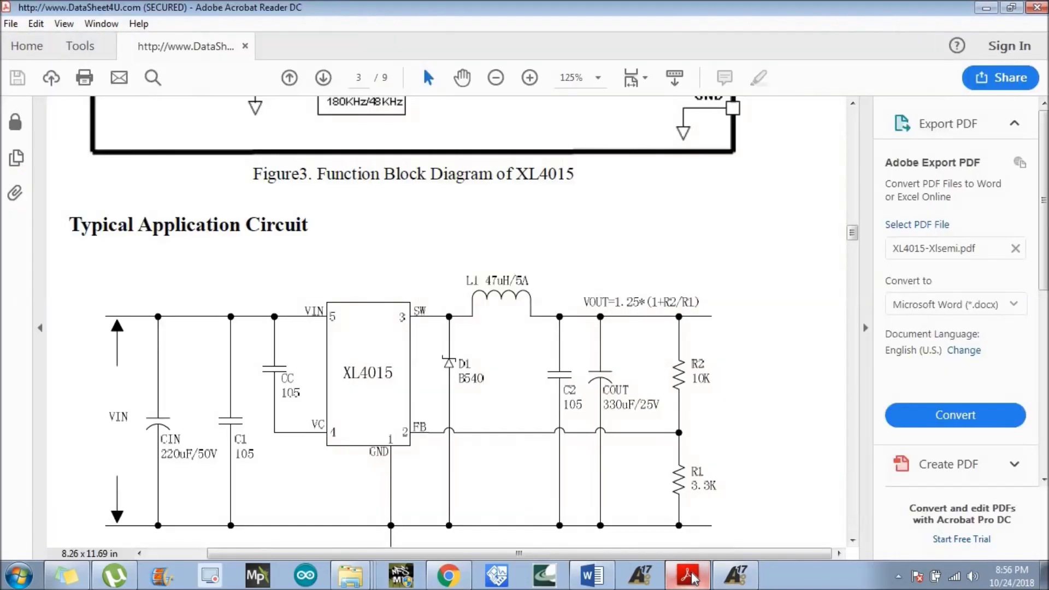
left_click(690, 577)
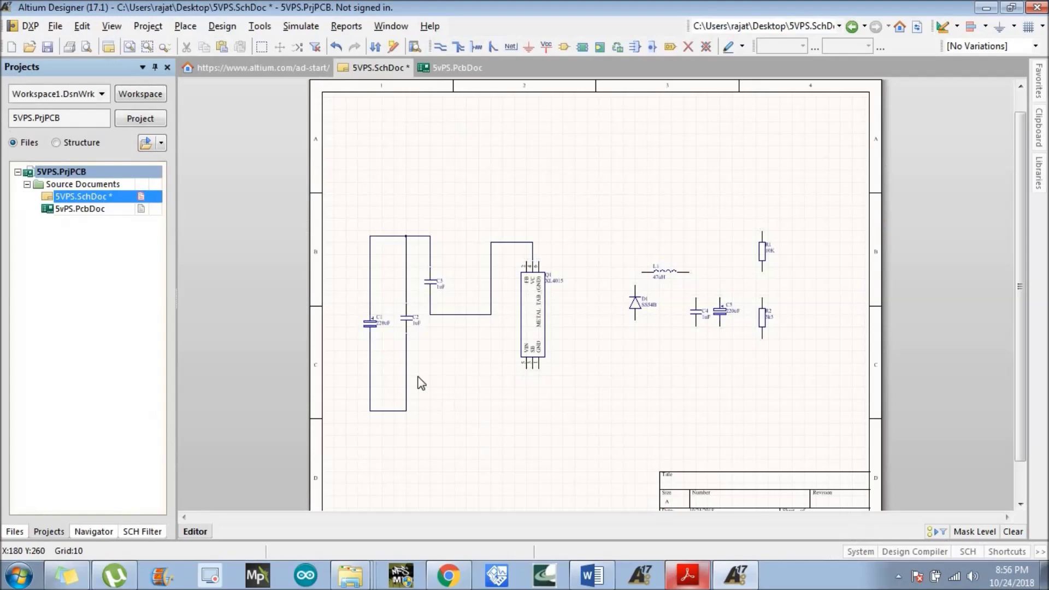
left_click(441, 46)
left_click(541, 369)
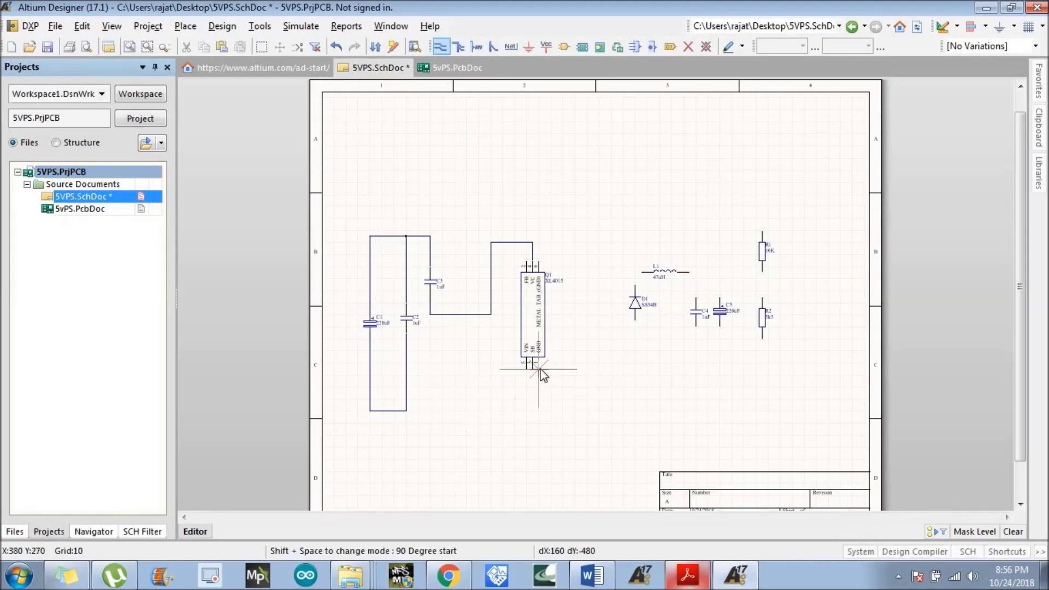
left_click(521, 413)
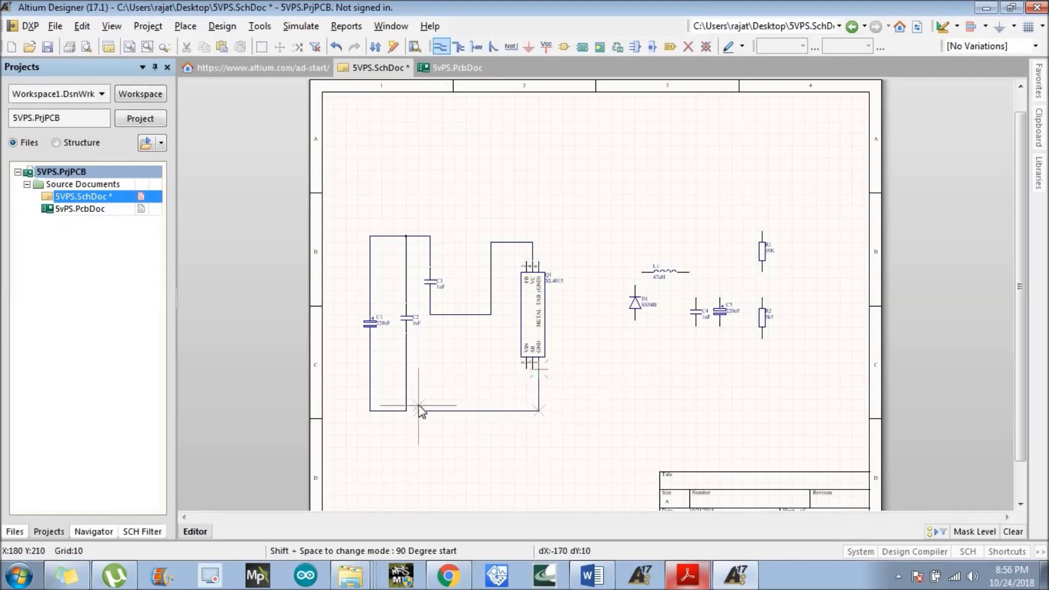
left_click(404, 410)
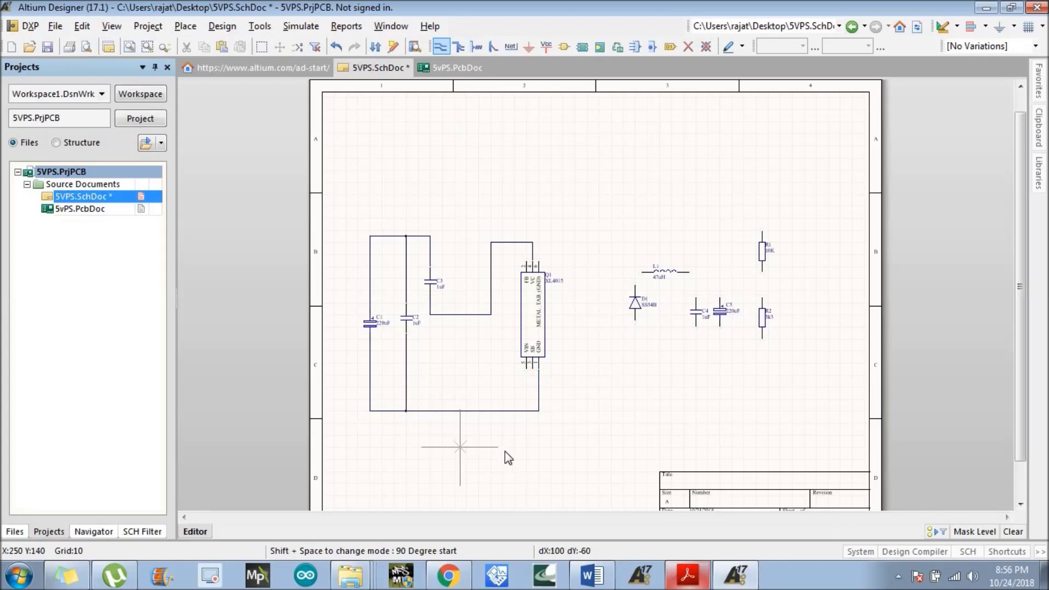
Extend the lower ground wire from below the regulator's GND pin to diode D1 and connect D1's lower pin to it
left_click(539, 411)
right_click(640, 408)
left_click(635, 320)
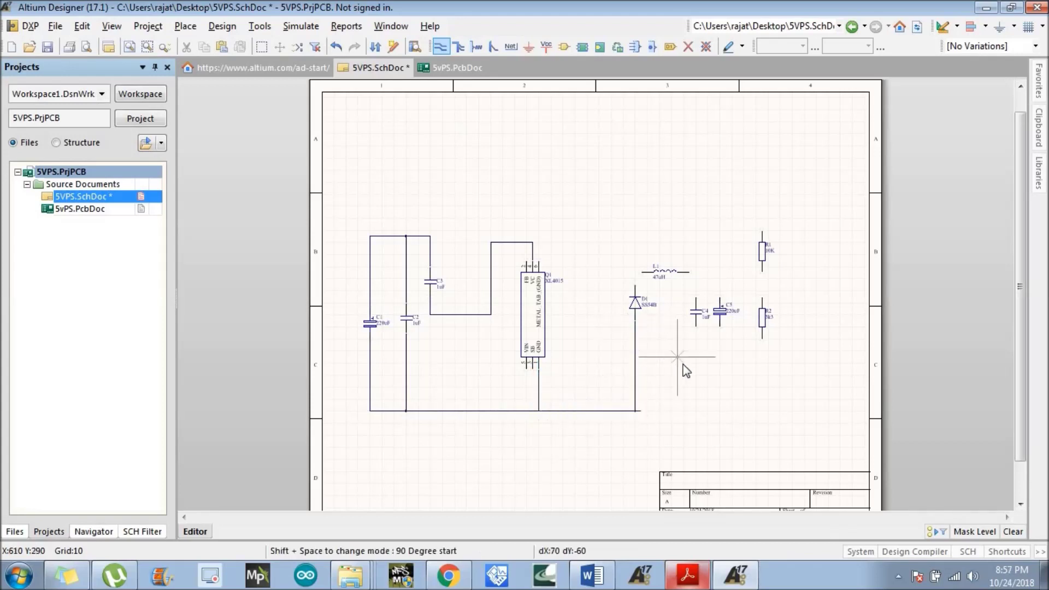
Wire the lower pins of capacitors C4 and C5 to the ground wire extended from below D1
left_click(641, 411)
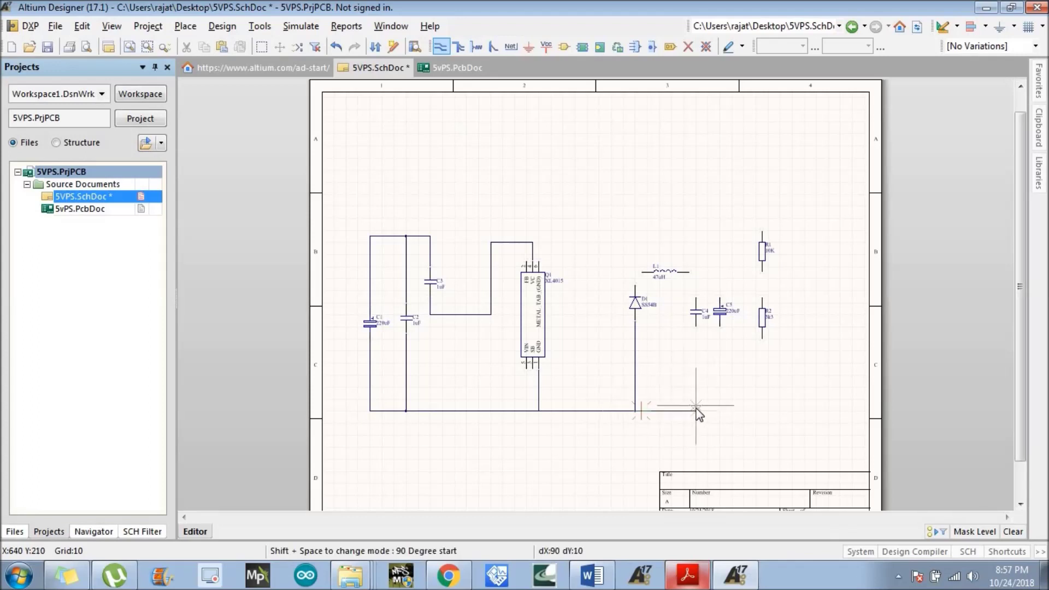
left_click(696, 328)
left_click(720, 328)
left_click(695, 411)
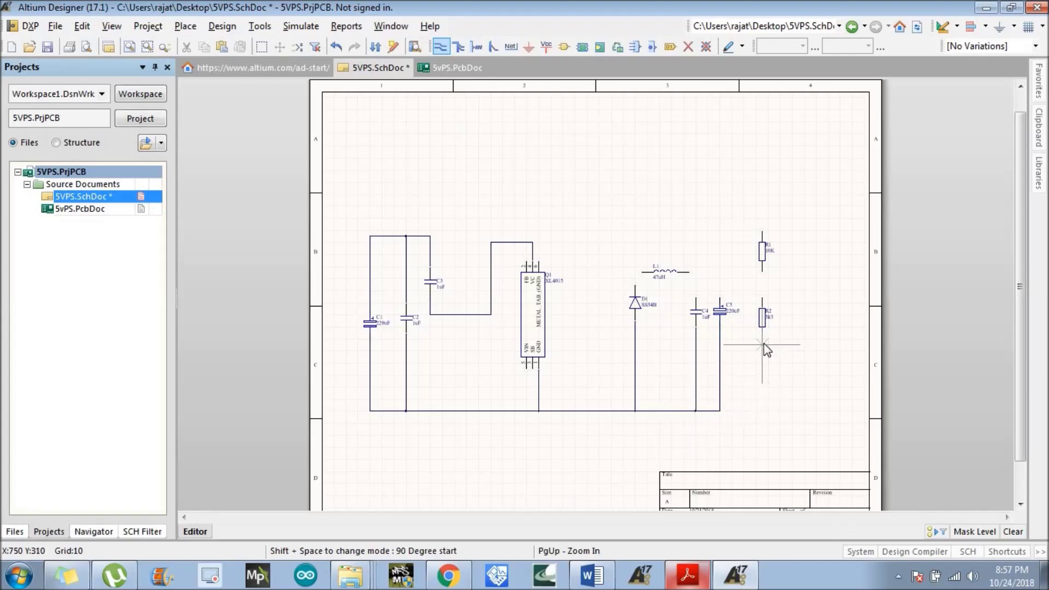
left_click(720, 411)
Wire the lower pin of R2 to the ground wire and join R2's upper pin to R1's lower pin
left_click(762, 328)
left_click(762, 273)
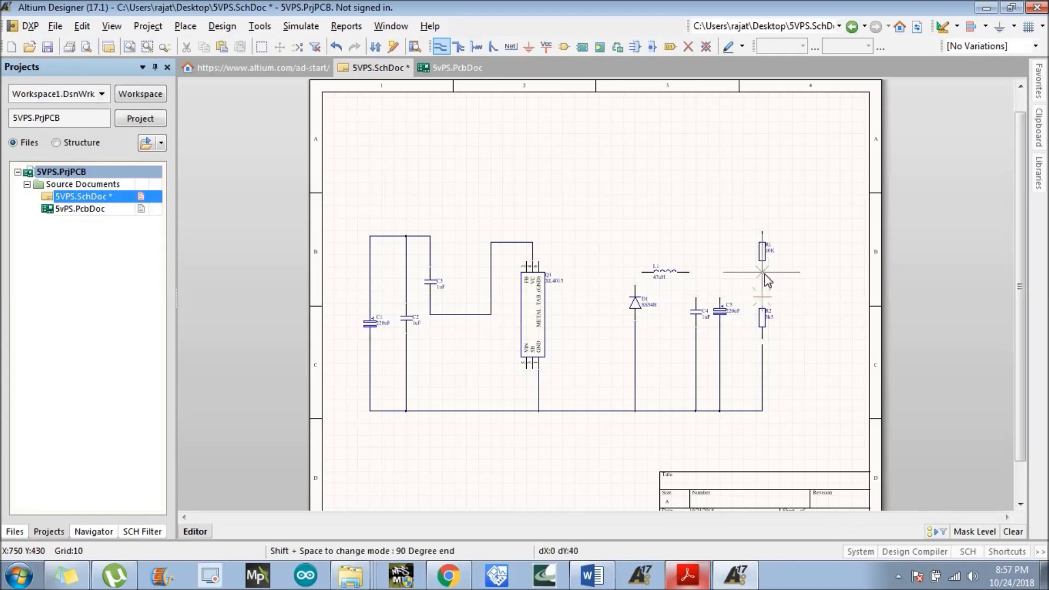
left_click(762, 338)
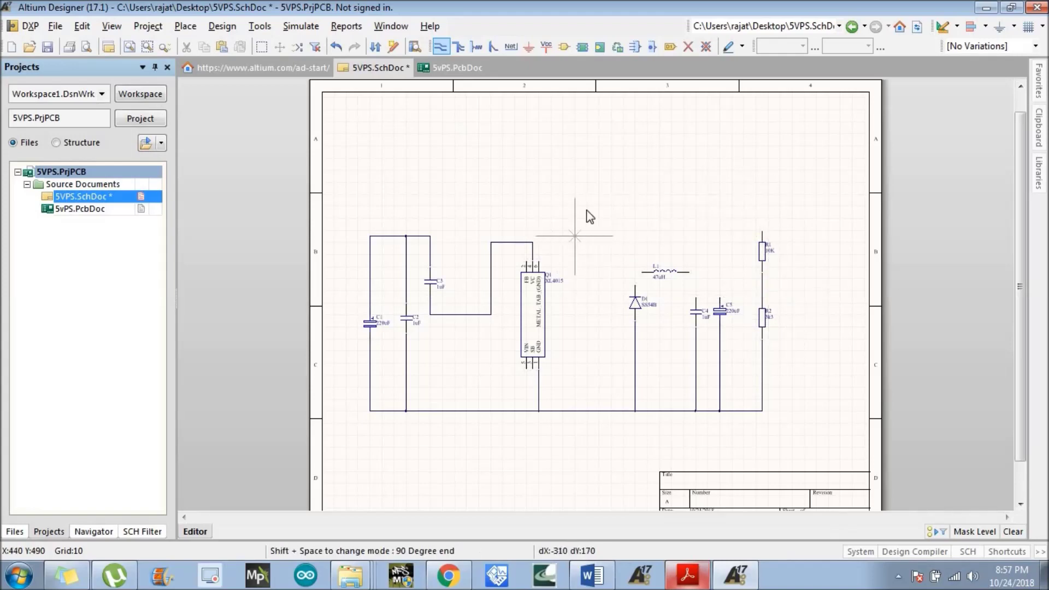
Wire D1's upper pin to inductor L1's near end, and L1's other end to the upper pins of C5 and C4
left_click(635, 298)
left_click(645, 271)
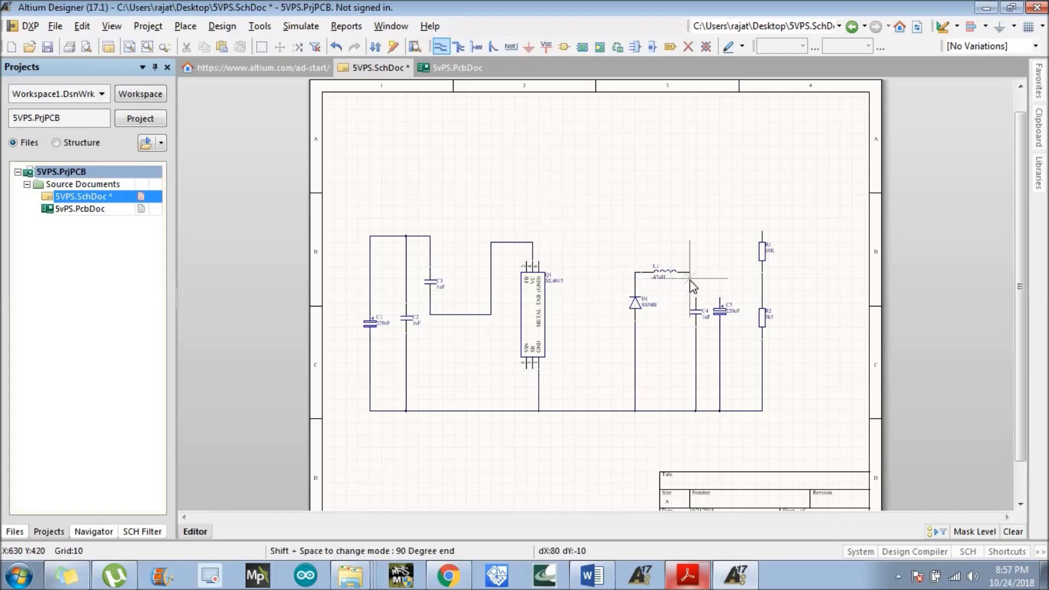
left_click(719, 271)
left_click(719, 299)
key("ctrl+w")
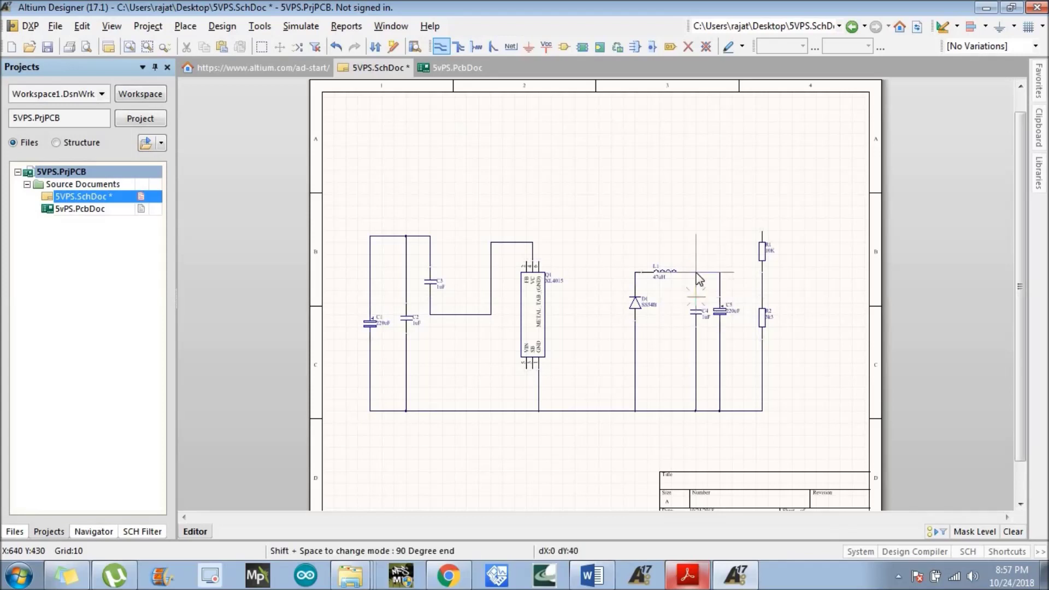
Wire the output node above C5 up and across to the upper pin of R1
left_click(719, 271)
left_click(726, 224)
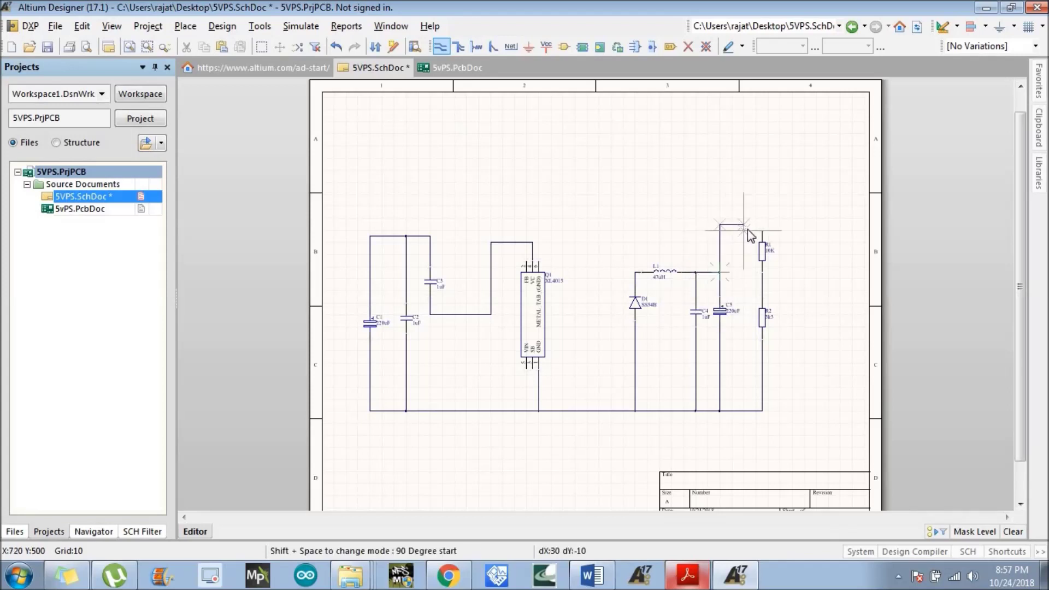
left_click(762, 224)
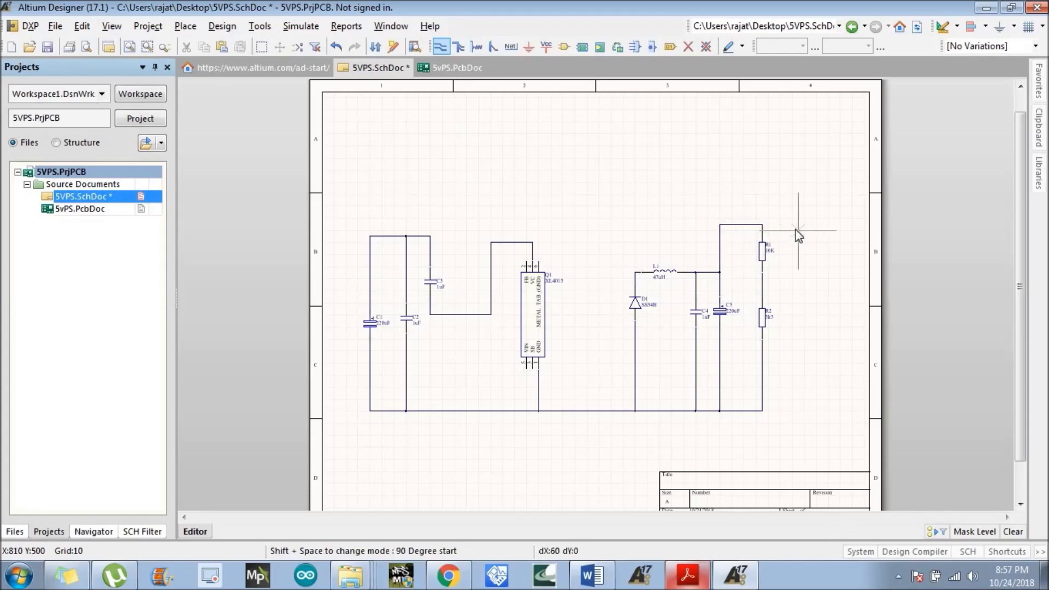
key("Escape")
Check the datasheet circuit and wire the XL4015's VIN pin to the upper input wire at C3
left_click(705, 571)
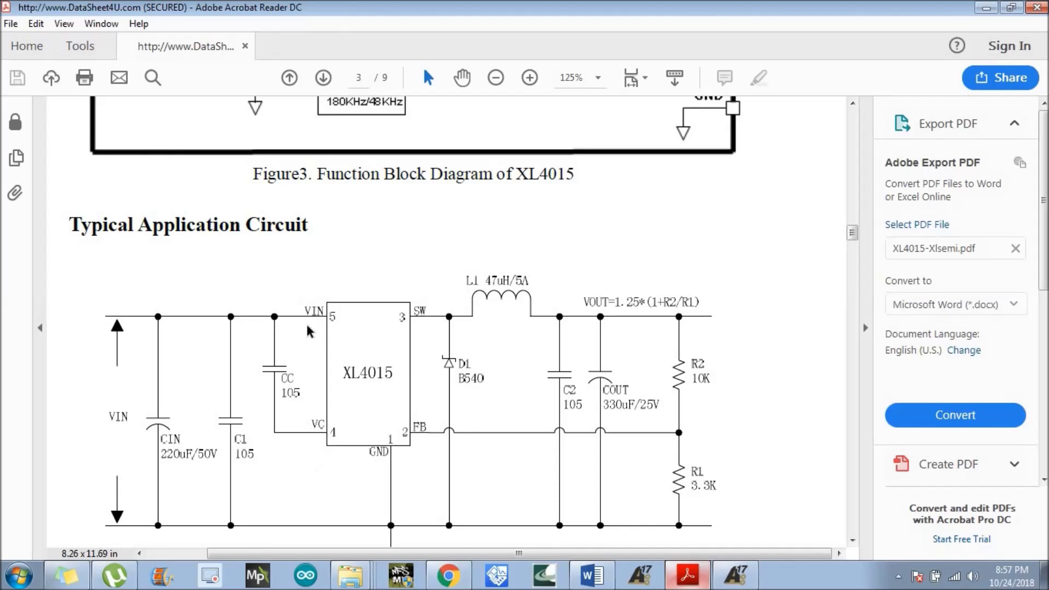
left_click(986, 7)
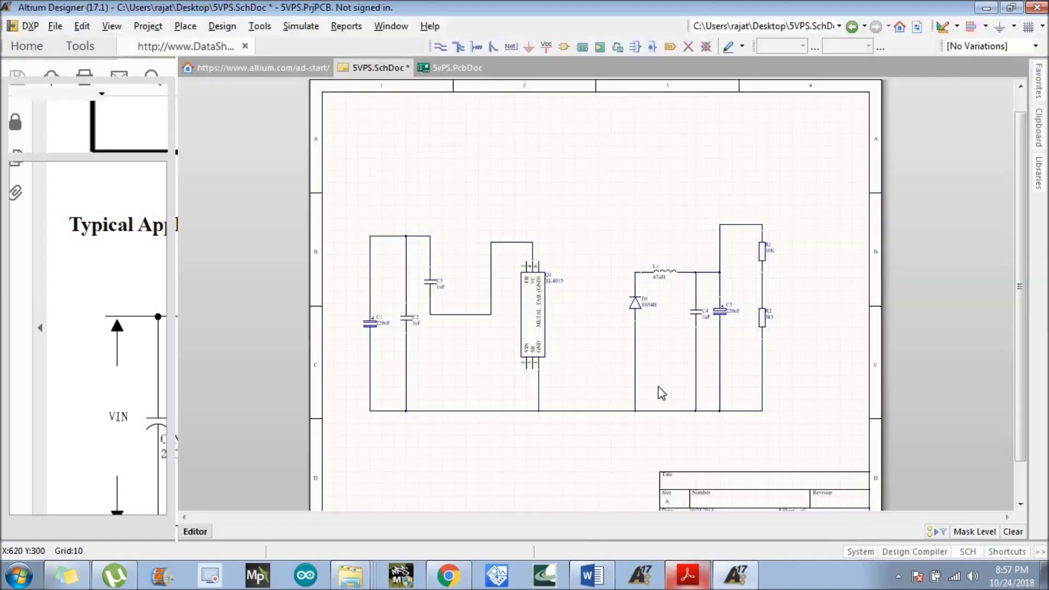
left_click(442, 48)
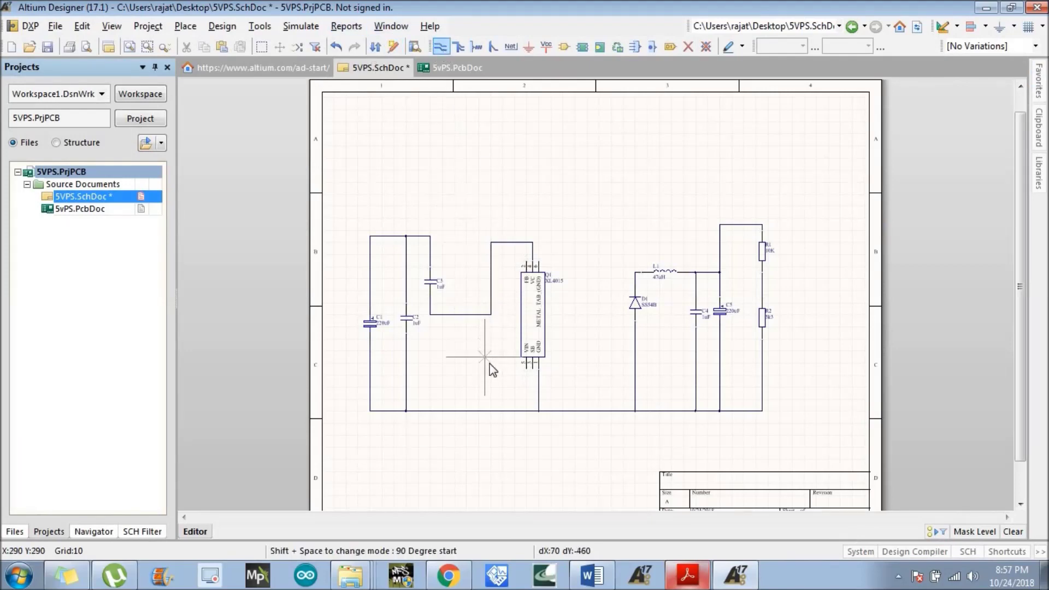
left_click(525, 375)
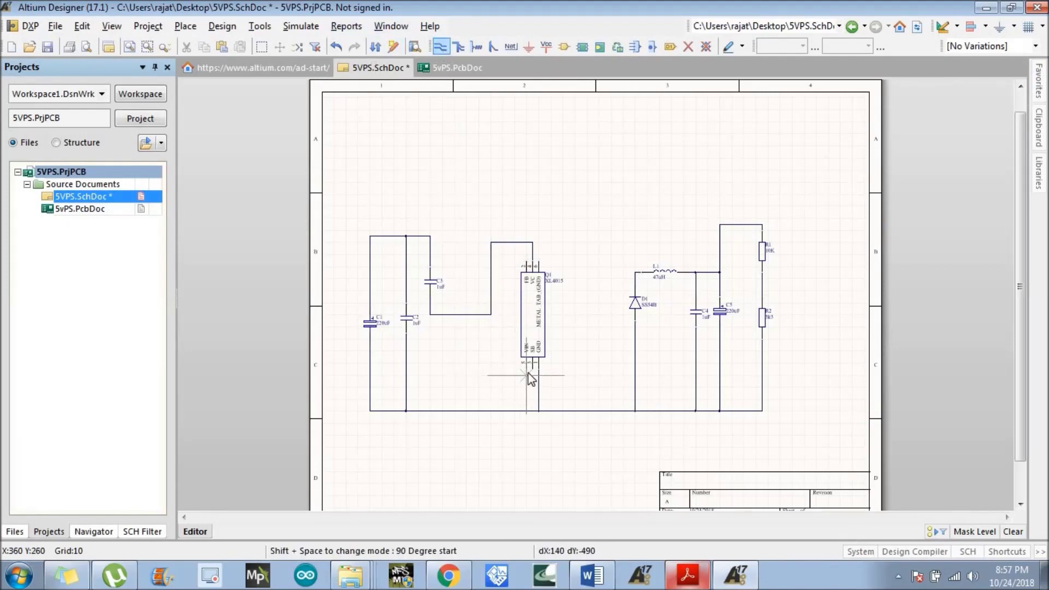
left_click(445, 370)
left_click(460, 236)
left_click(430, 236)
right_click(454, 199)
left_click(448, 369)
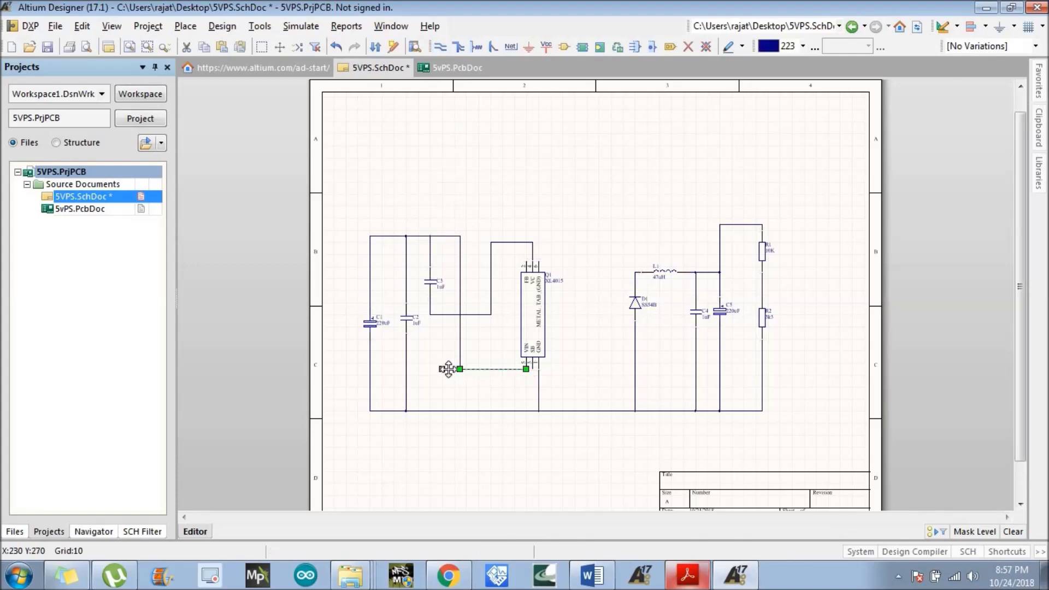
left_click_drag(448, 370, 449, 375)
left_click(453, 382)
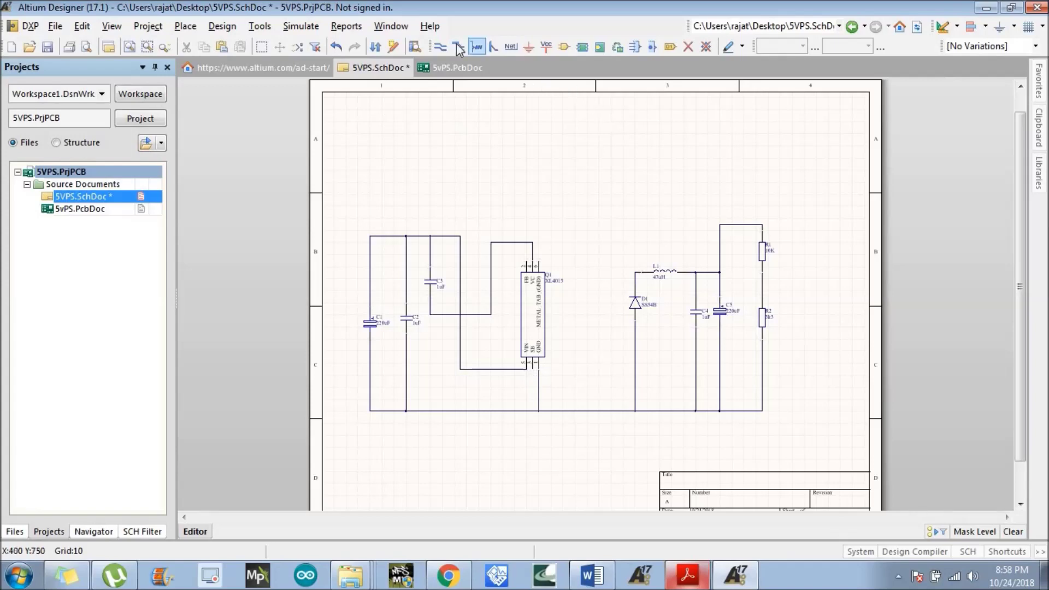
Wire the regulator's switch pin, between VIN and GND, to the junction of D1 and L1
left_click(440, 46)
right_click(522, 412)
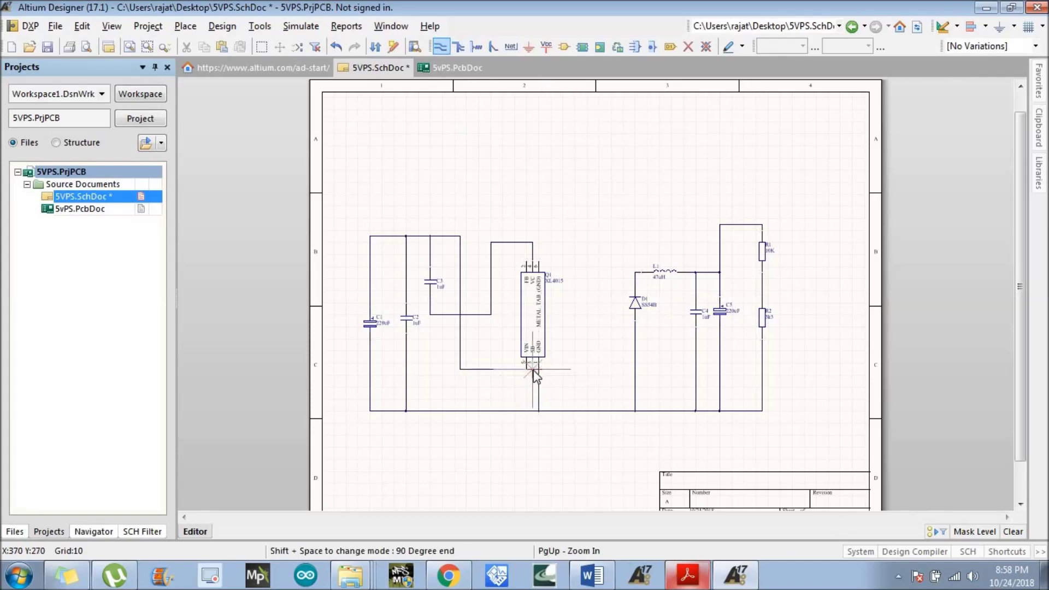
left_click(533, 367)
left_click(581, 394)
left_click(635, 272)
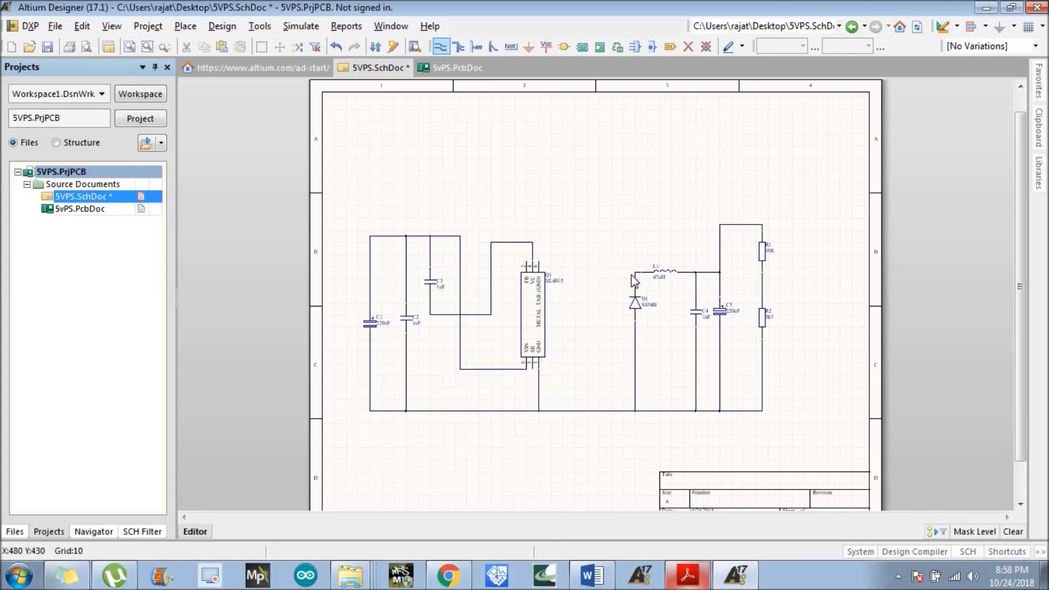
Wire the junction of R1 and R2 to the regulator's FB pin, routing it around R1 and over the top of the circuit
left_click(763, 287)
left_click(812, 229)
key("space")
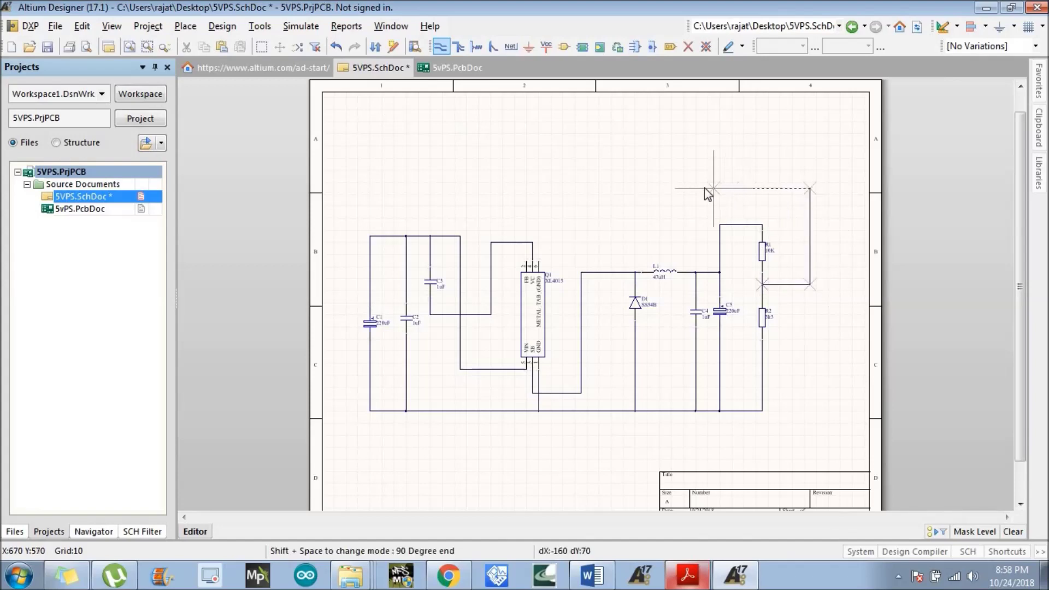
left_click(519, 200)
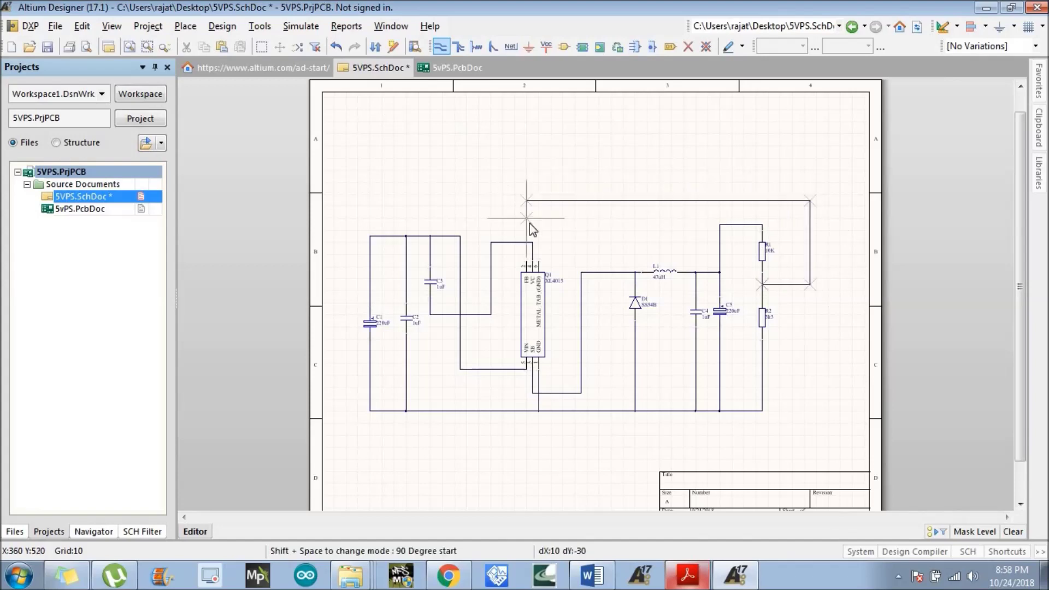
left_click(527, 263)
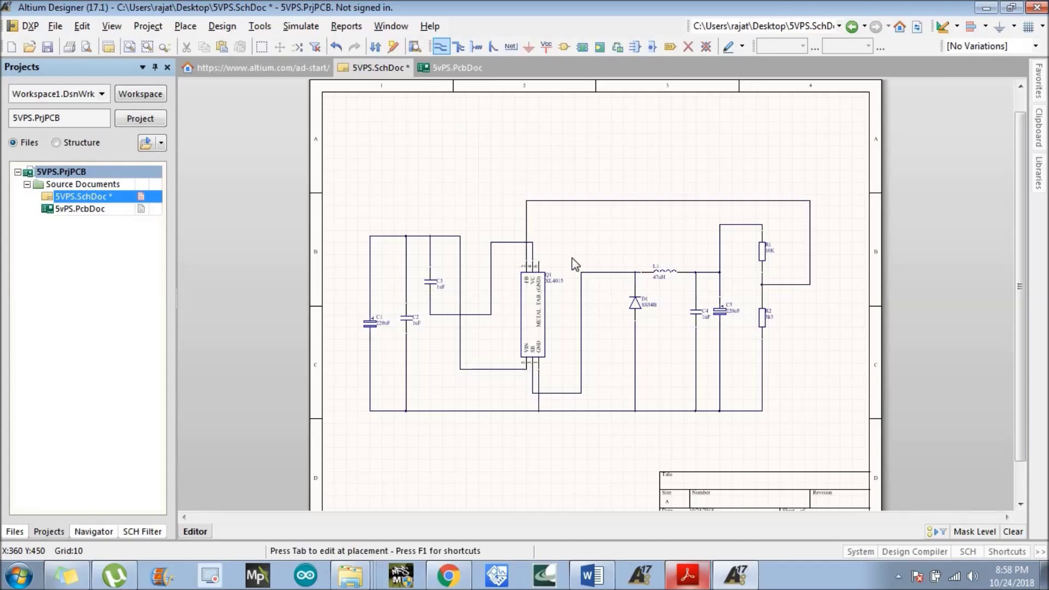
right_click(550, 148)
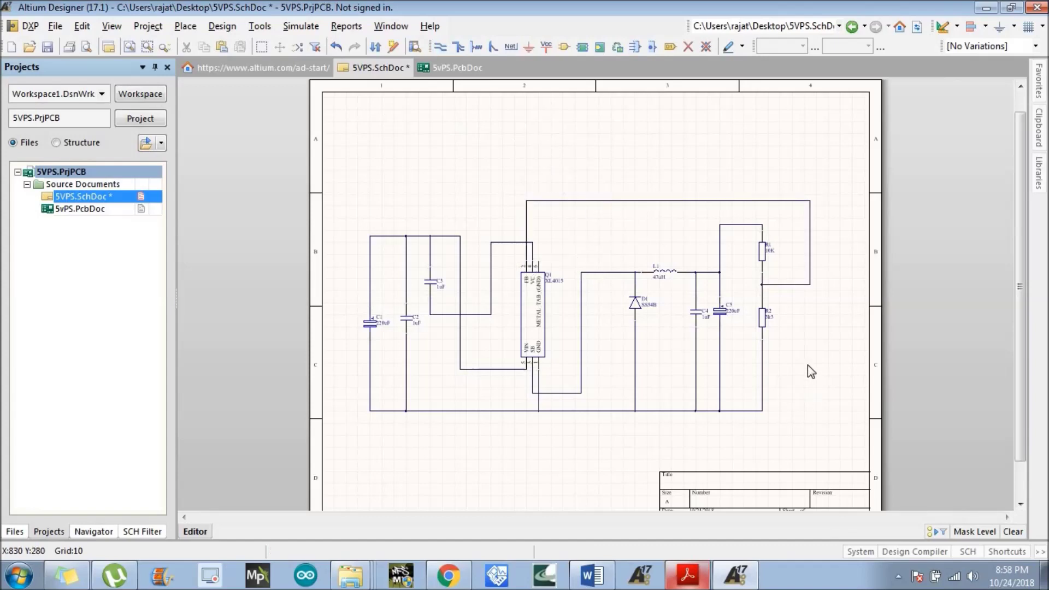
Compare the finished wiring with the datasheet's typical application circuit and save 5VPS.SchDoc
scroll(807, 365, "up", 1)
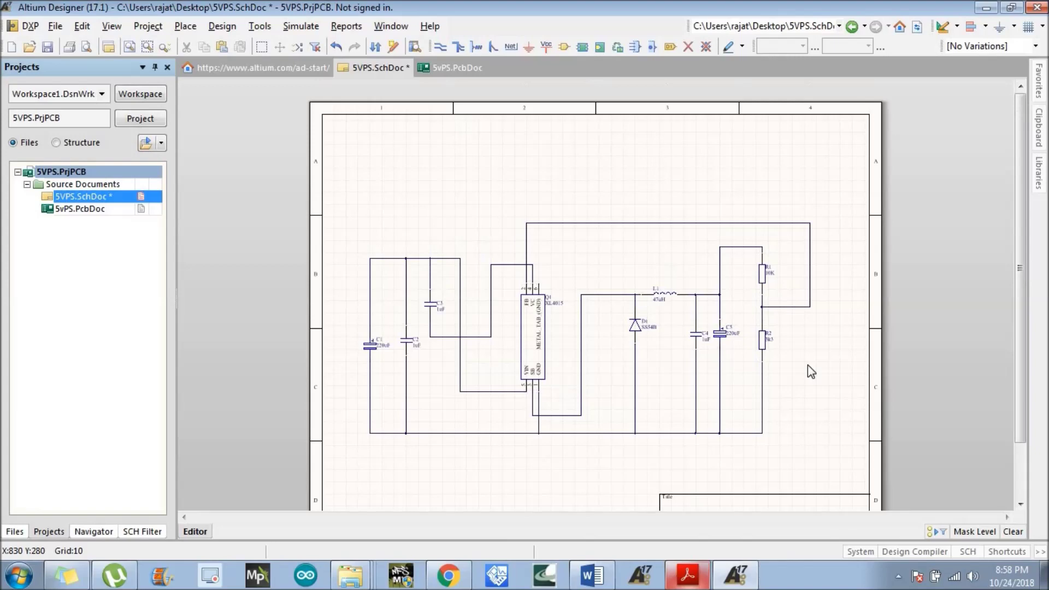
left_click(685, 576)
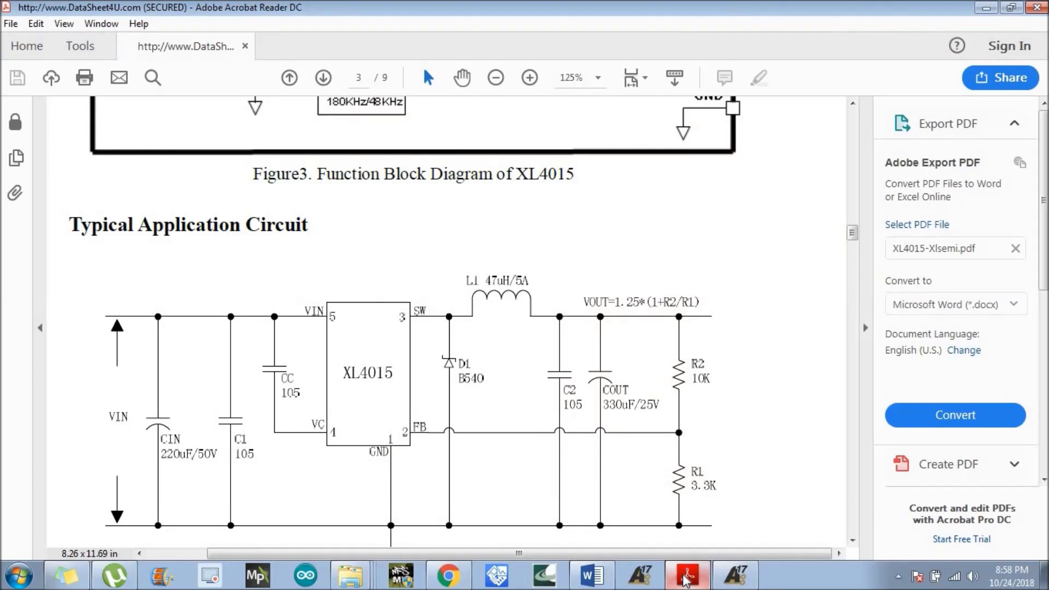
left_click(685, 576)
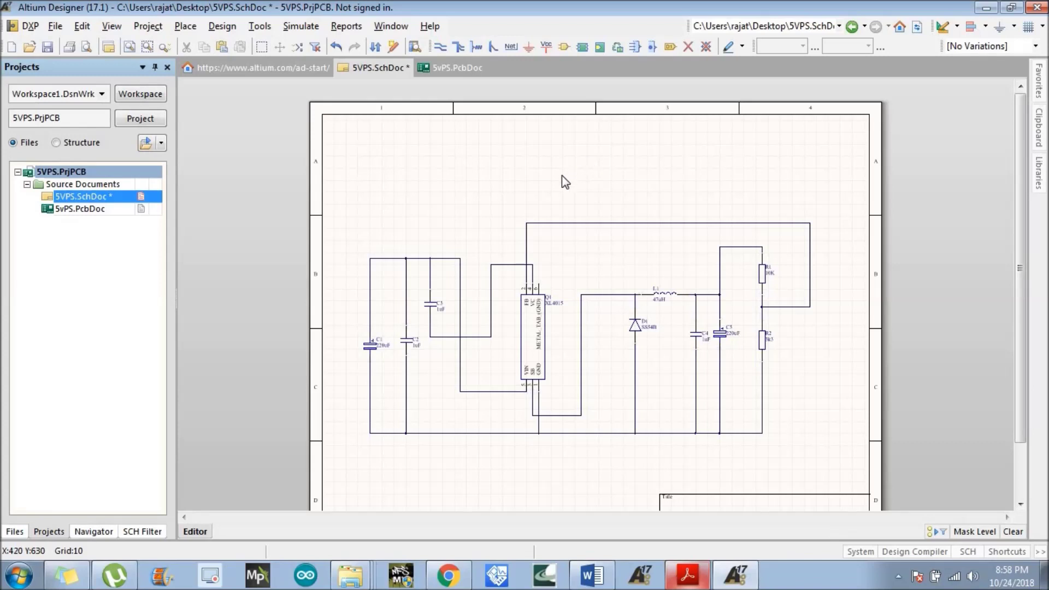
right_click(96, 202)
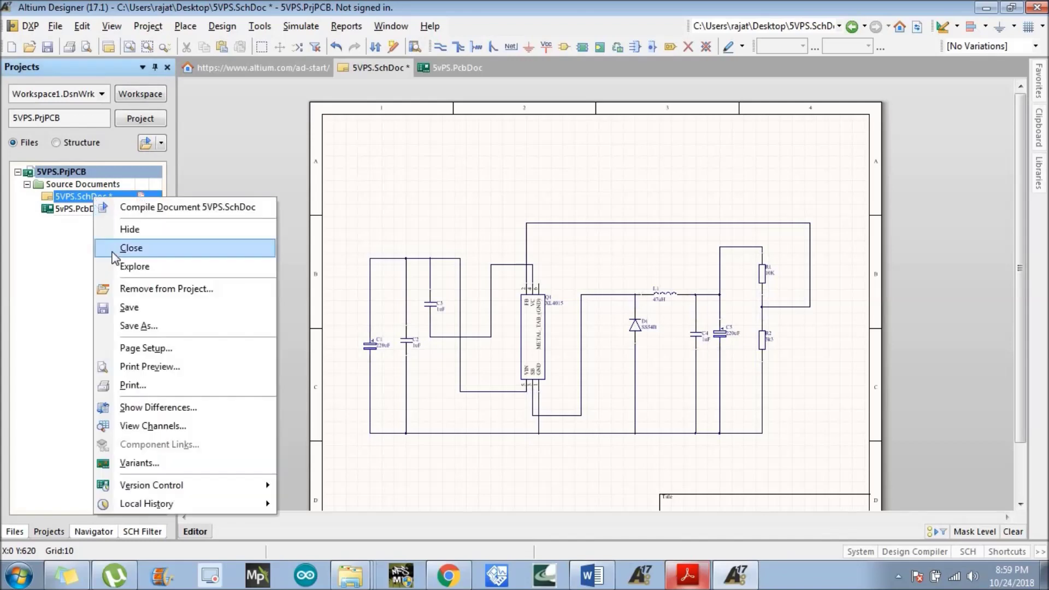
left_click(117, 306)
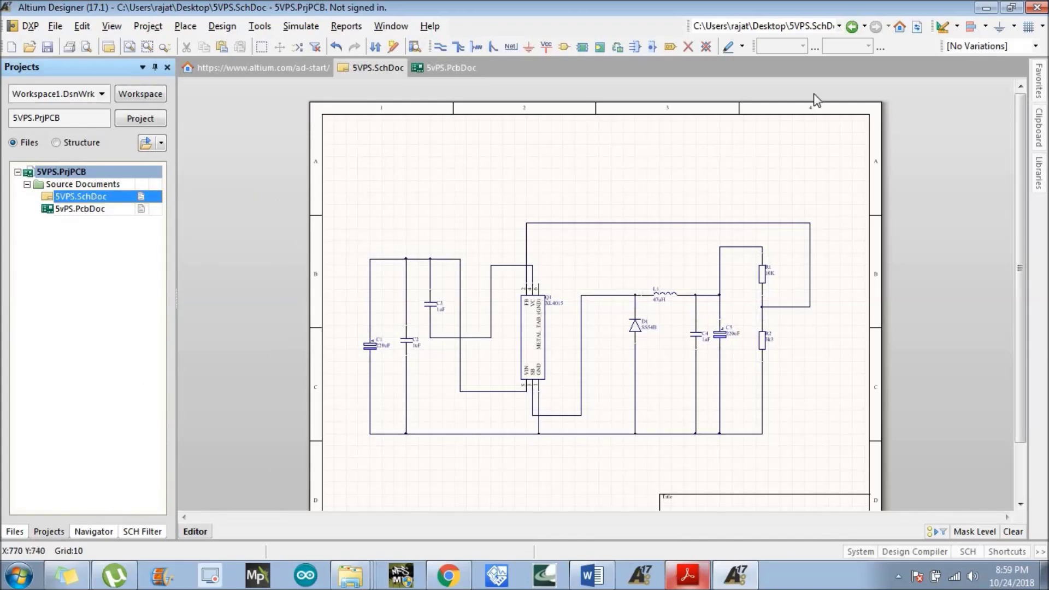
Place a text string in the empty area above the circuit
left_click(732, 49)
left_click(733, 48)
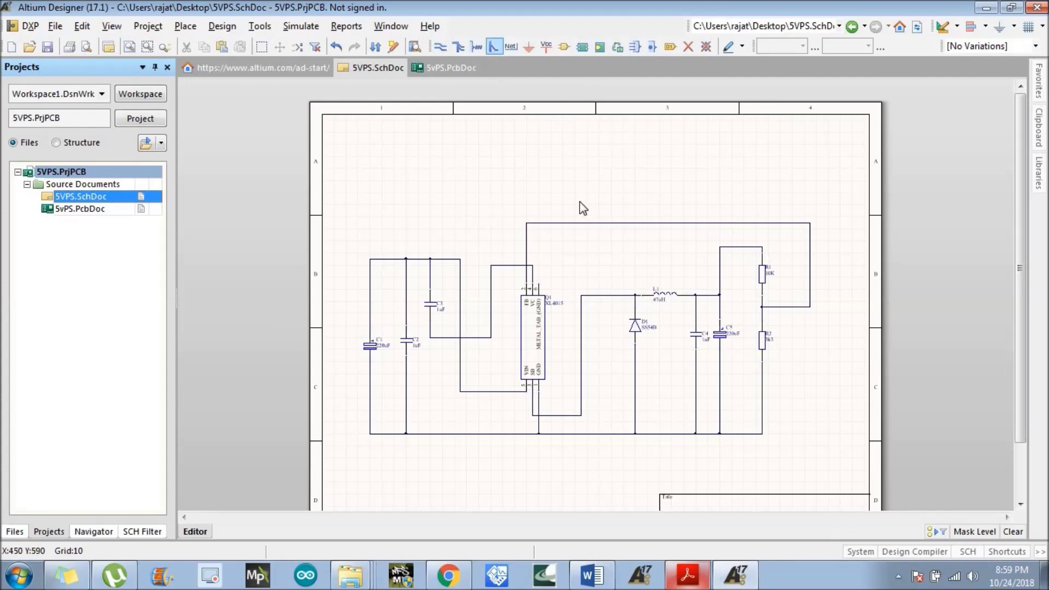
left_click(957, 26)
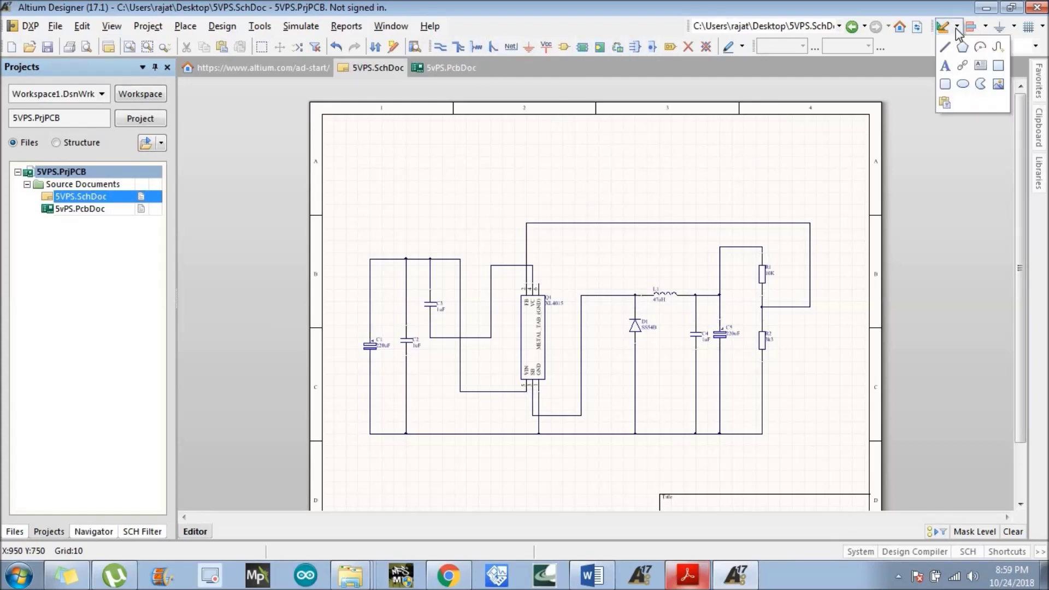
left_click(946, 66)
left_click(572, 156)
key("Escape")
left_click(580, 153)
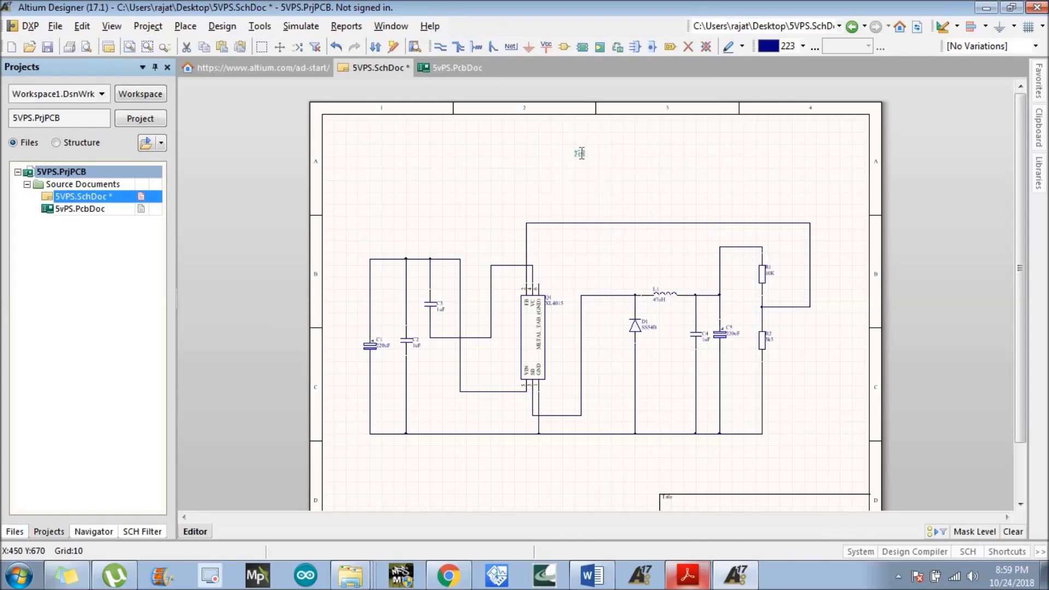
left_click(583, 179)
Change the placed string's text to "5V 5A Power Supply"
double_click(579, 154)
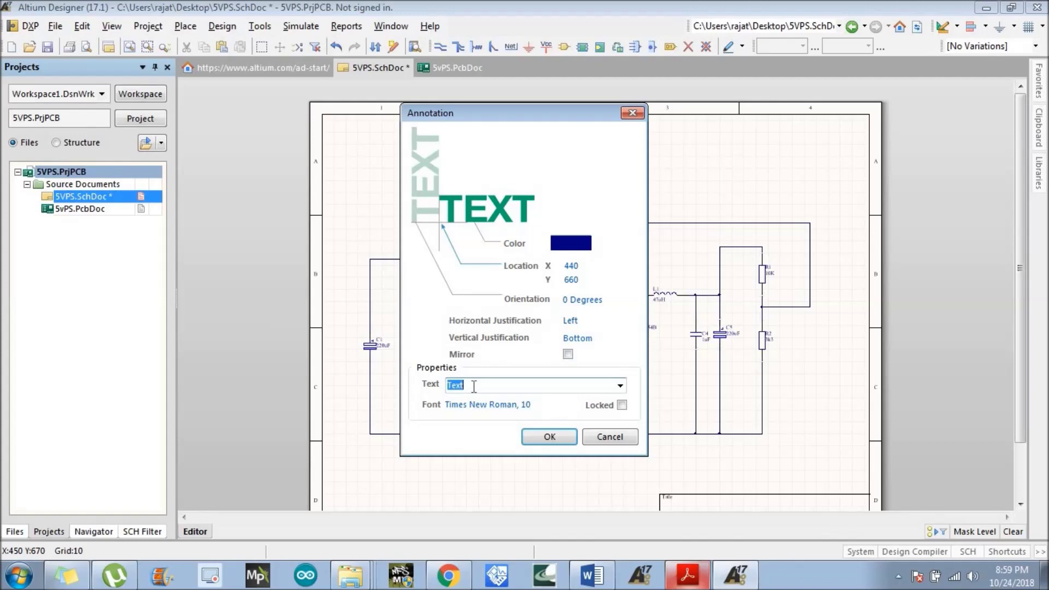
type("5V 5A POwer Supply")
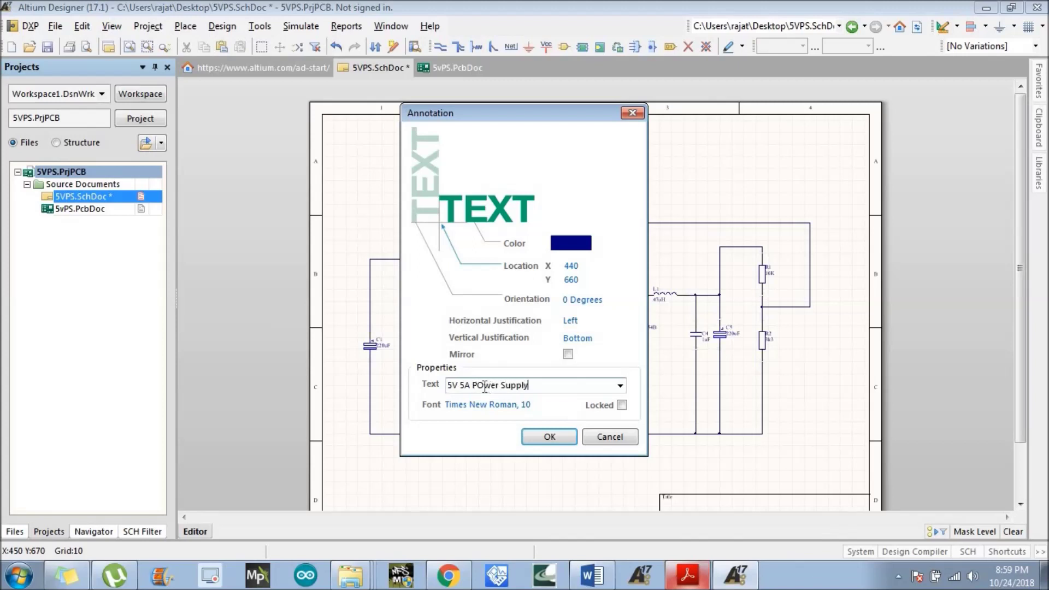
left_click(484, 386)
key("BackSpace")
type("o")
Set the title annotation's color to red (basic color 227) and its Times New Roman font size to 22
left_click(571, 243)
left_click(461, 301)
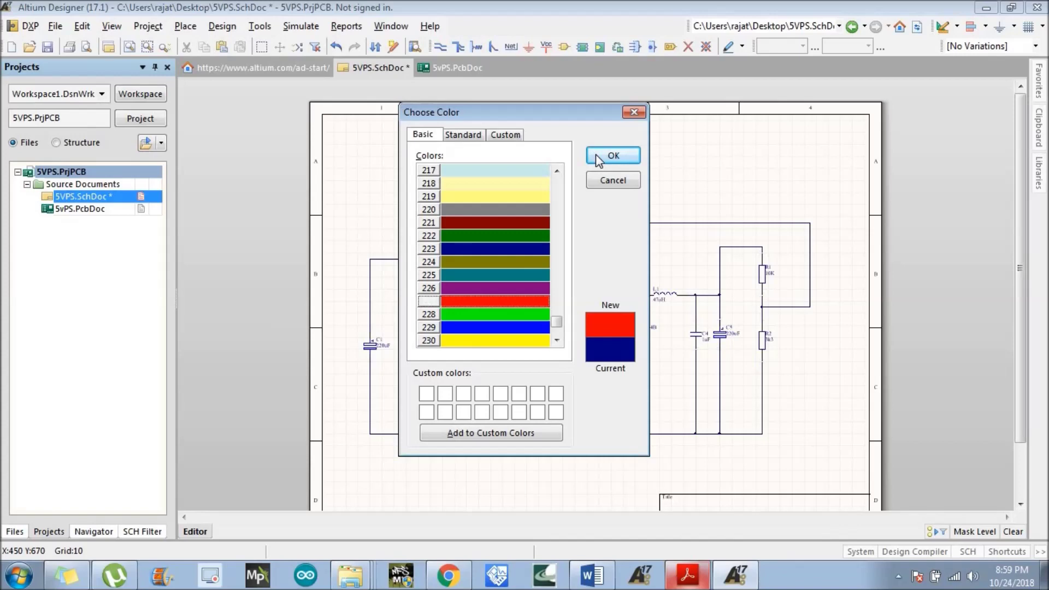
left_click(612, 156)
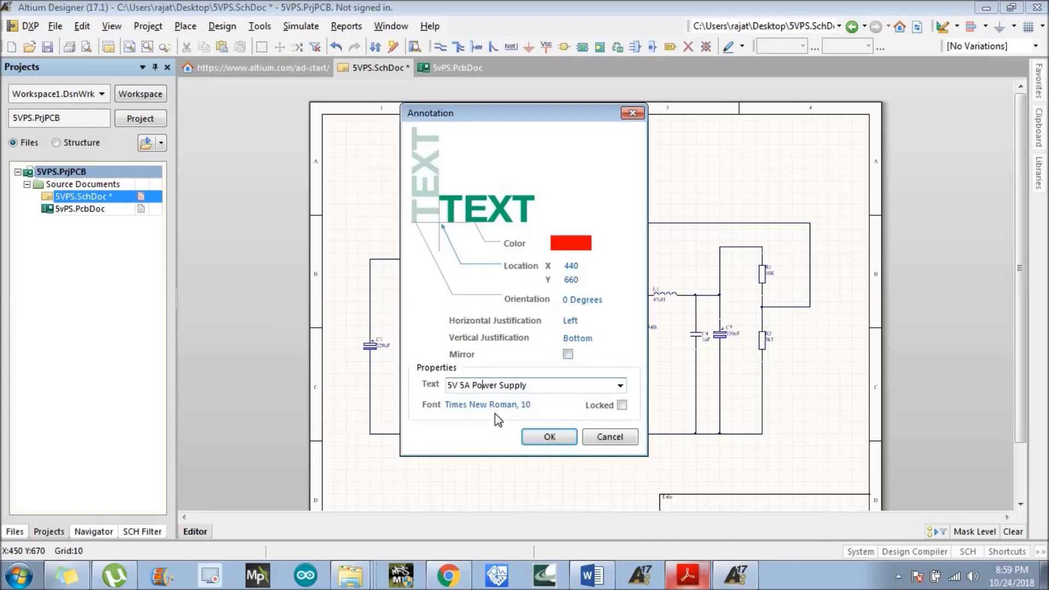
left_click(482, 405)
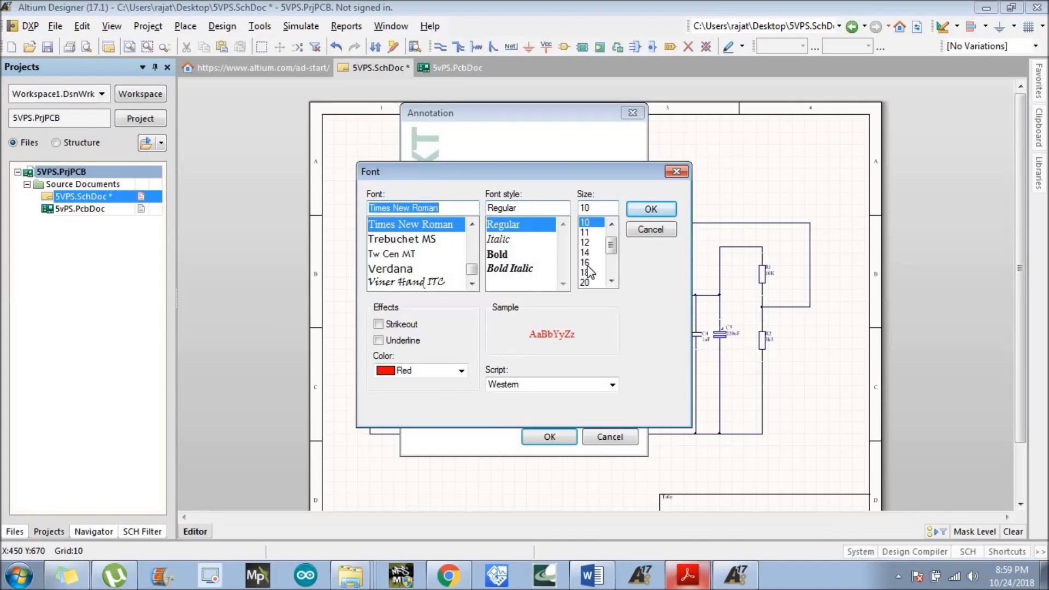
left_click(594, 281)
left_click(611, 282)
left_click(589, 280)
left_click(650, 208)
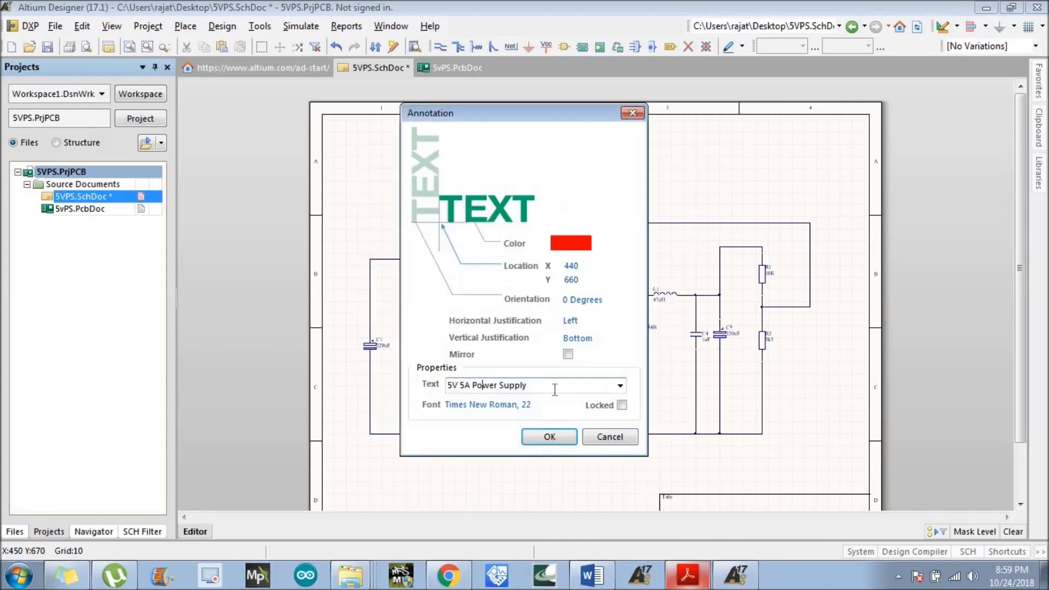
Apply the title's formatting and move the red title down and slightly left, centring it above the circuit
left_click(548, 436)
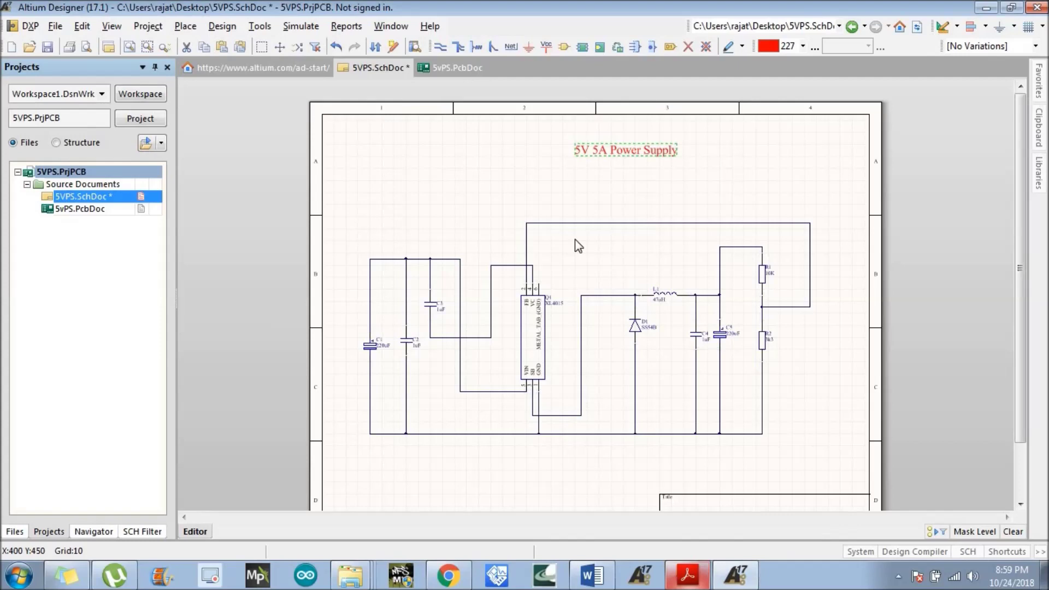
left_click(610, 153)
left_click(610, 149)
left_click_drag(610, 143, 573, 174)
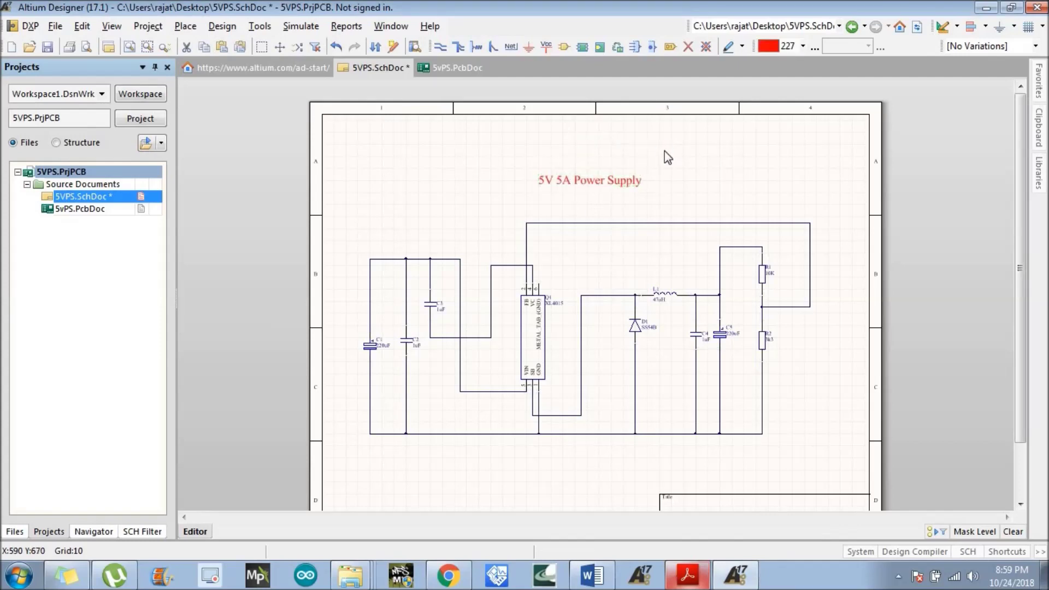
left_click(663, 151)
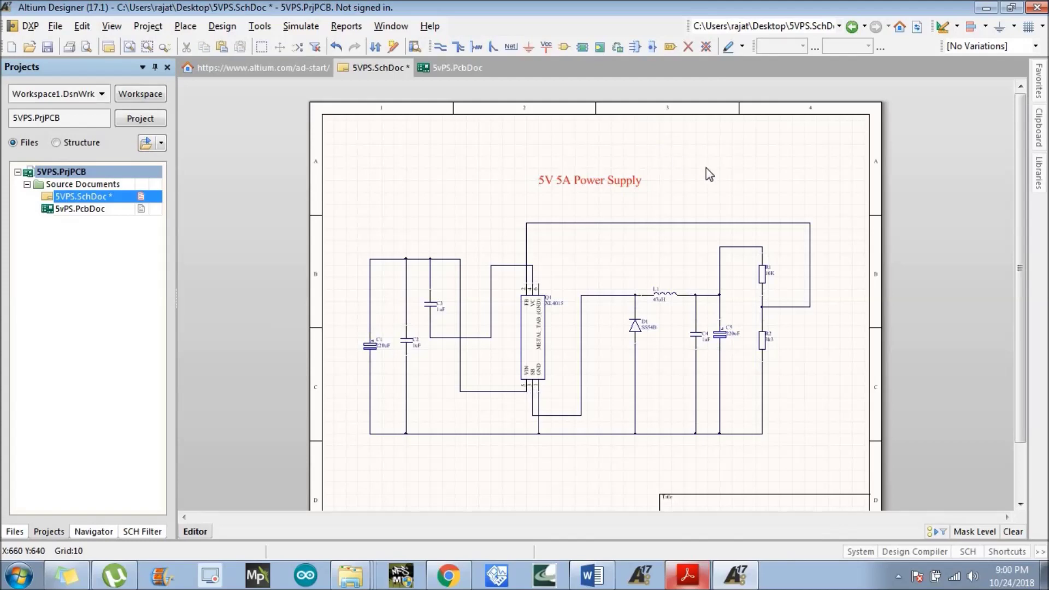
Copy the "5V 5A Power Supply" title and place the duplicate horizontally just above the input capacitors' wire
scroll(709, 173, "down", 3)
scroll(708, 173, "up", 2)
scroll(706, 168, "up", 1)
left_click(566, 184)
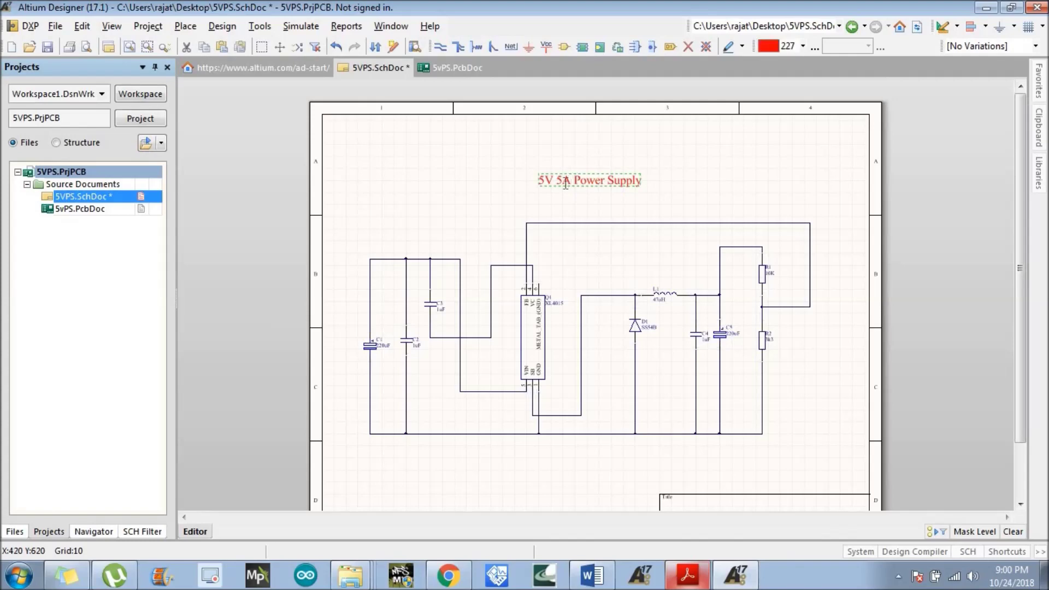
key("ctrl+c")
key("ctrl+v")
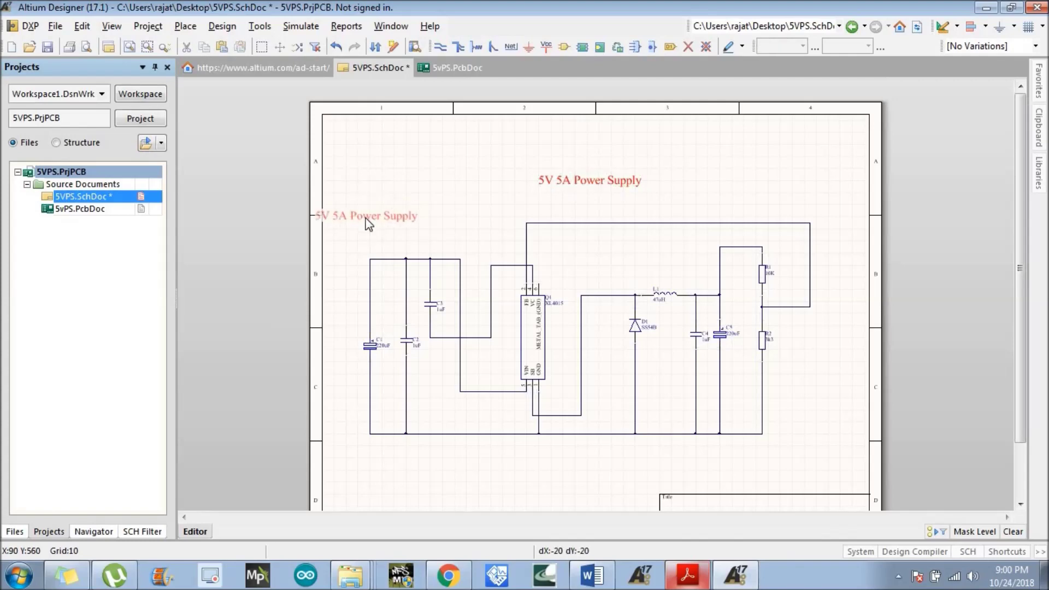
key("space")
key("space")
key("space")
key("space")
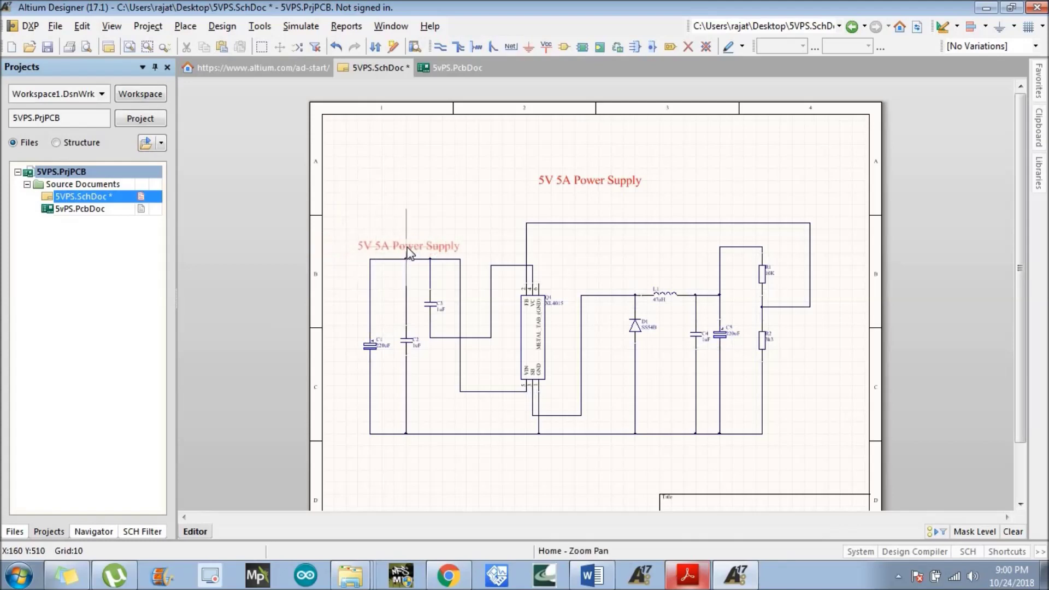
left_click(408, 247)
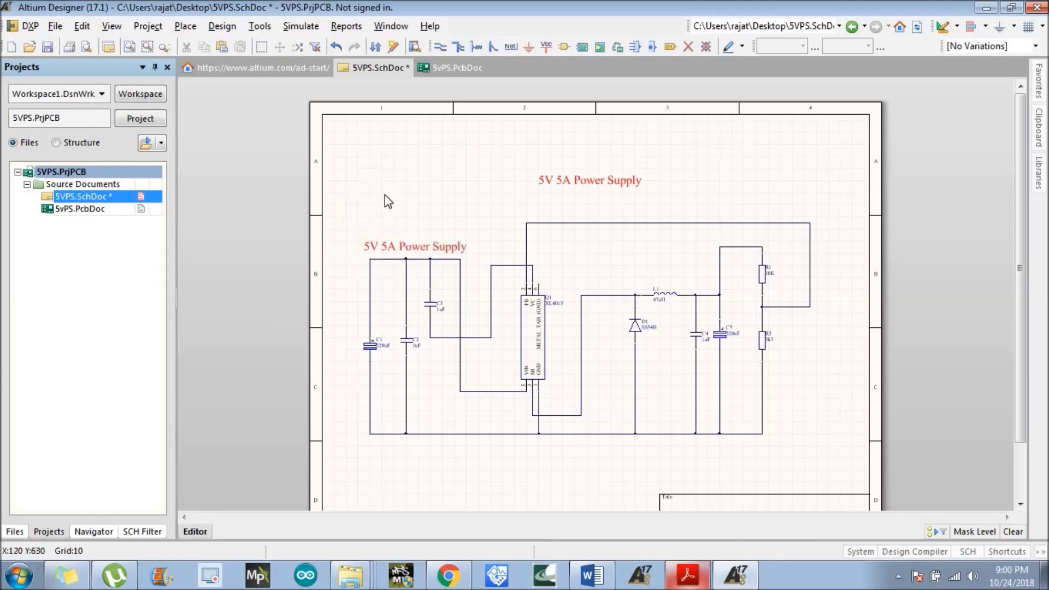
Change the text of the duplicated annotation above the input capacitors to "Vin"
double_click(403, 249)
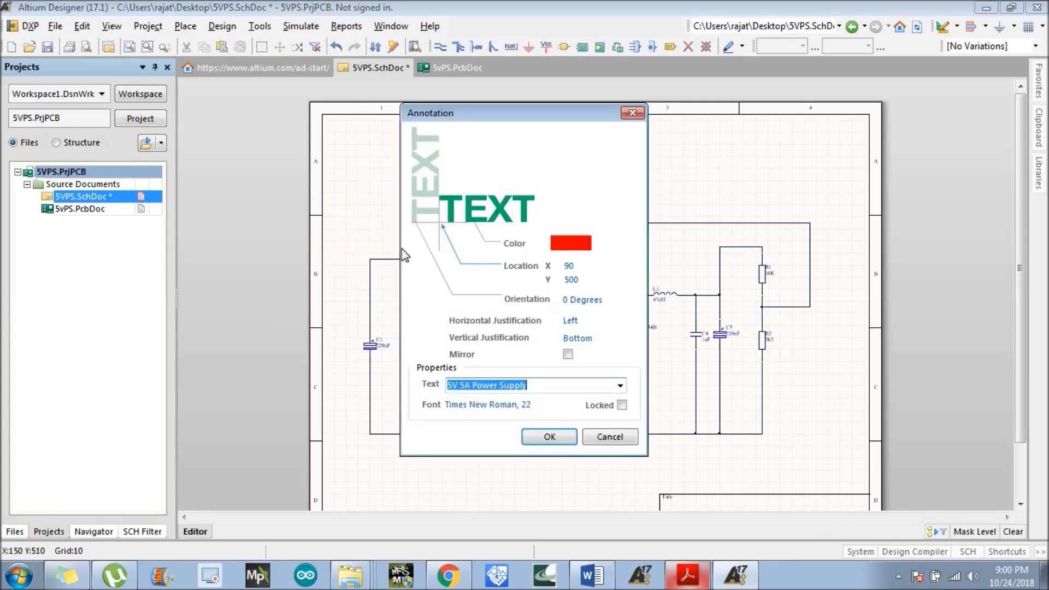
type("Vin")
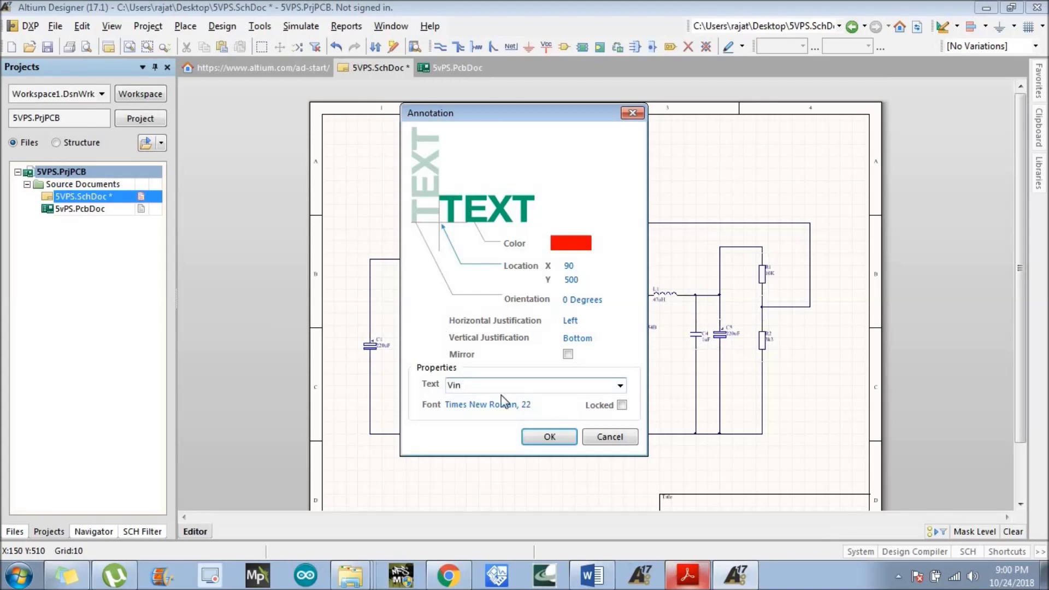
left_click(546, 437)
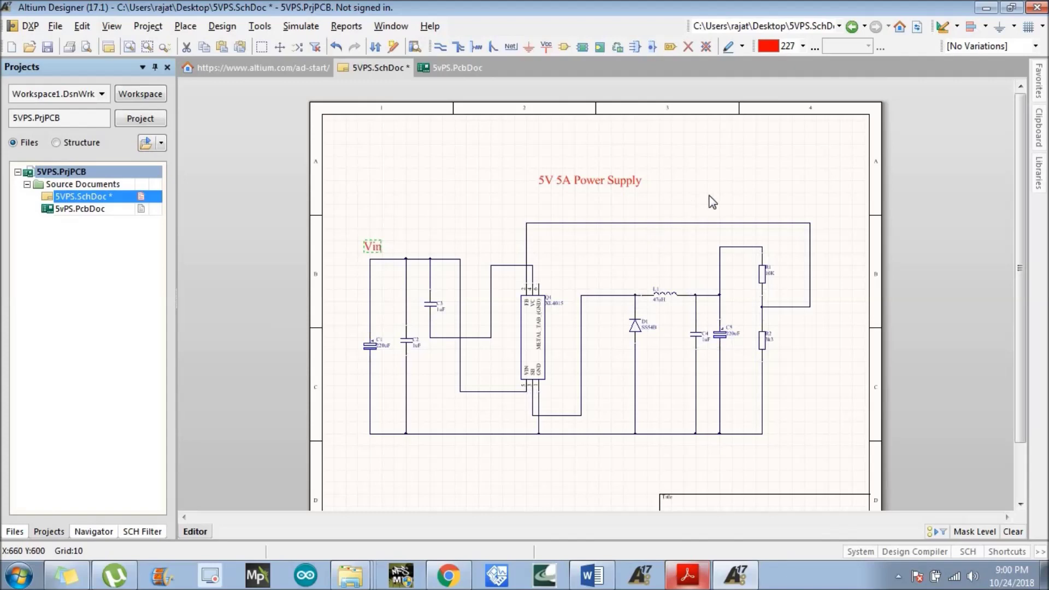
Duplicate the Vin label above the output wire near R1 with the text "VOUT", and save 5VPS.SchDoc
key("ctrl+v")
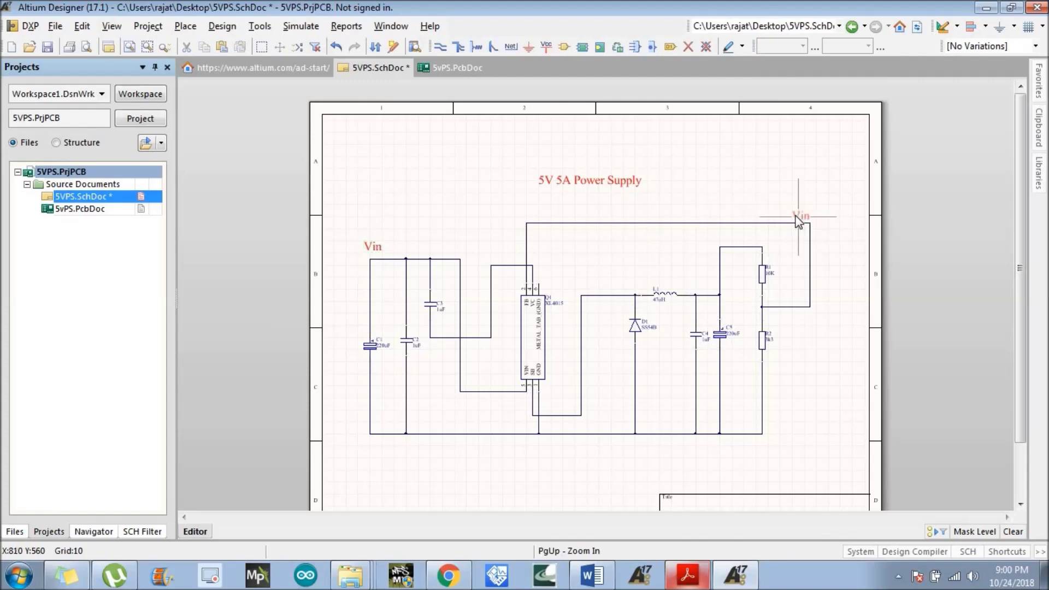
left_click(755, 240)
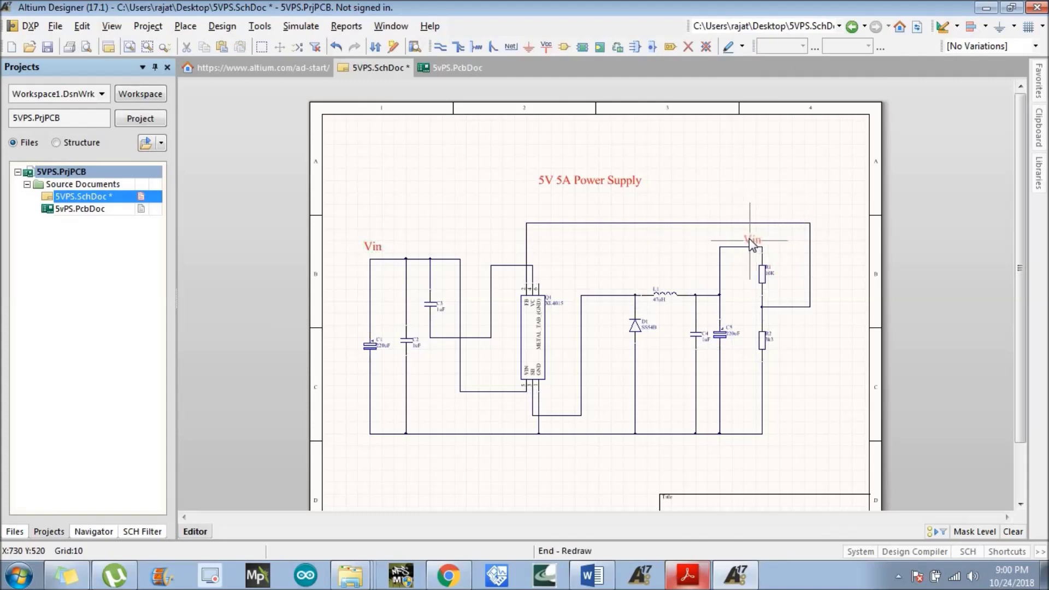
double_click(753, 240)
left_click(498, 385)
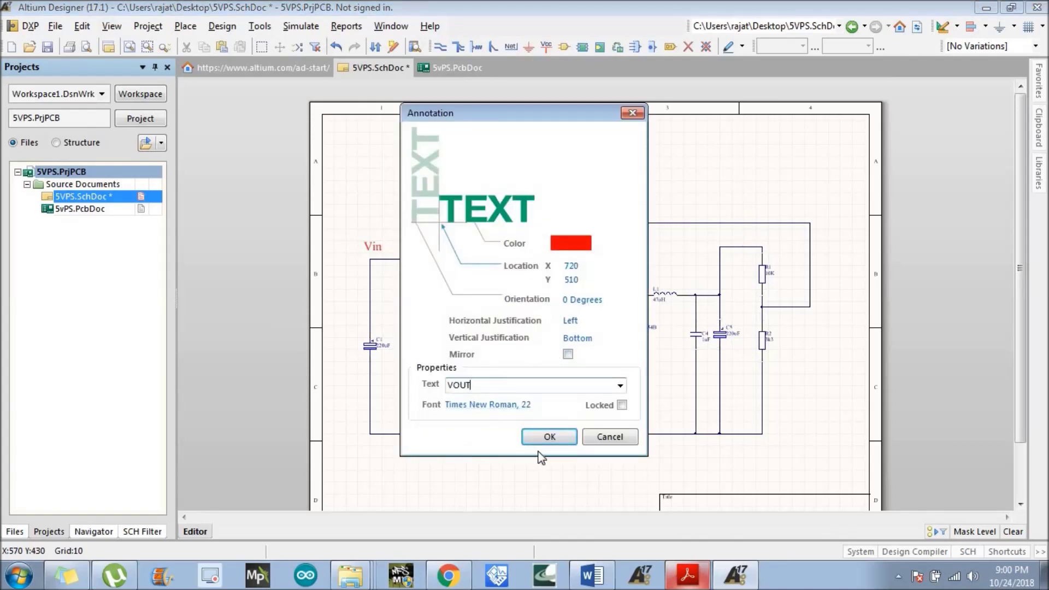
left_click(549, 437)
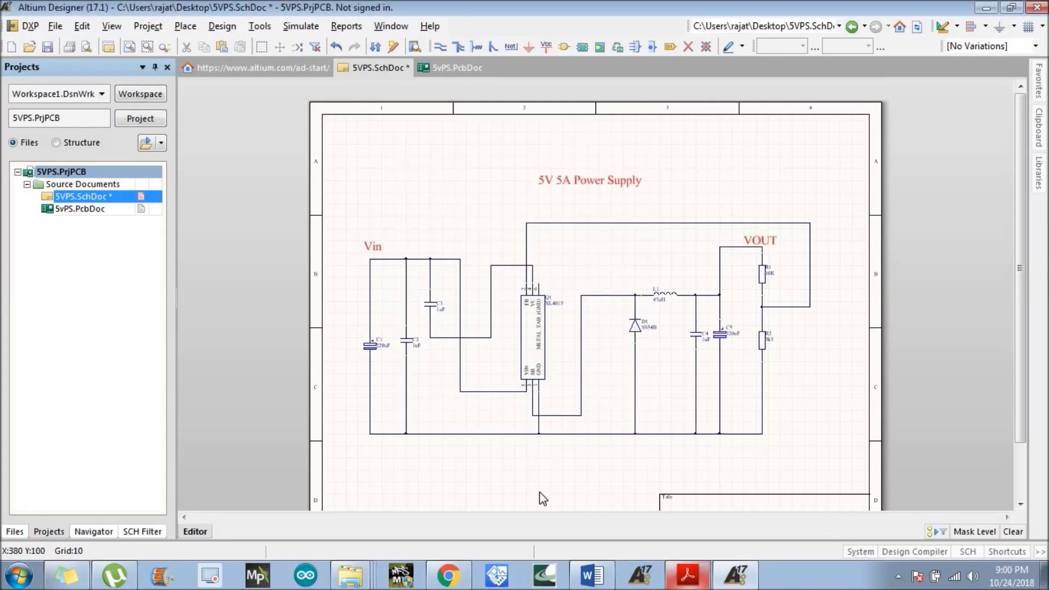
key("ctrl+s")
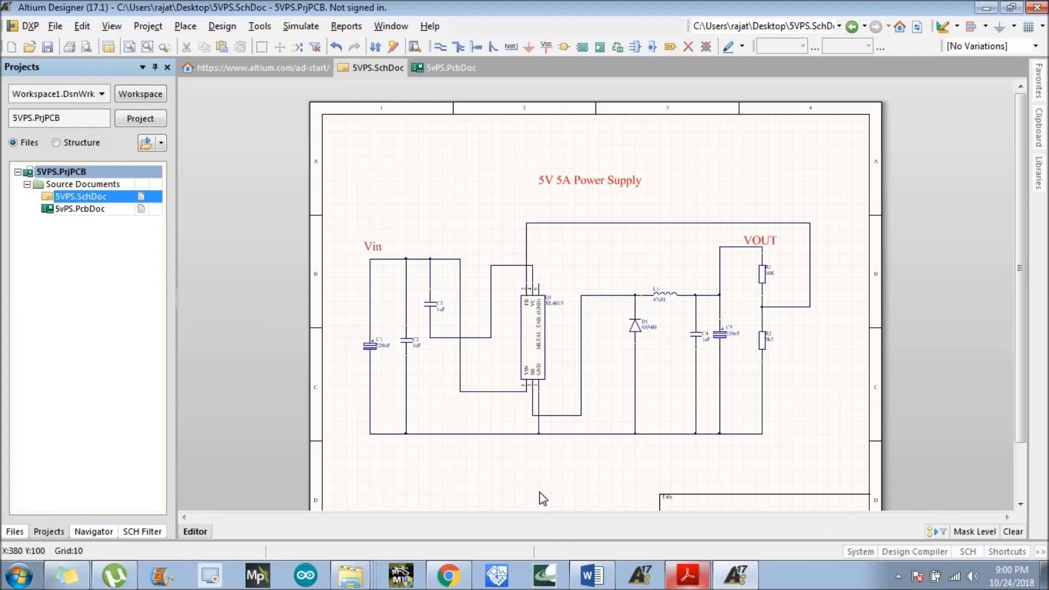
Switch to the Steps.docx document in Word and review the "Components Placement" item in the list of design stages
left_click(590, 576)
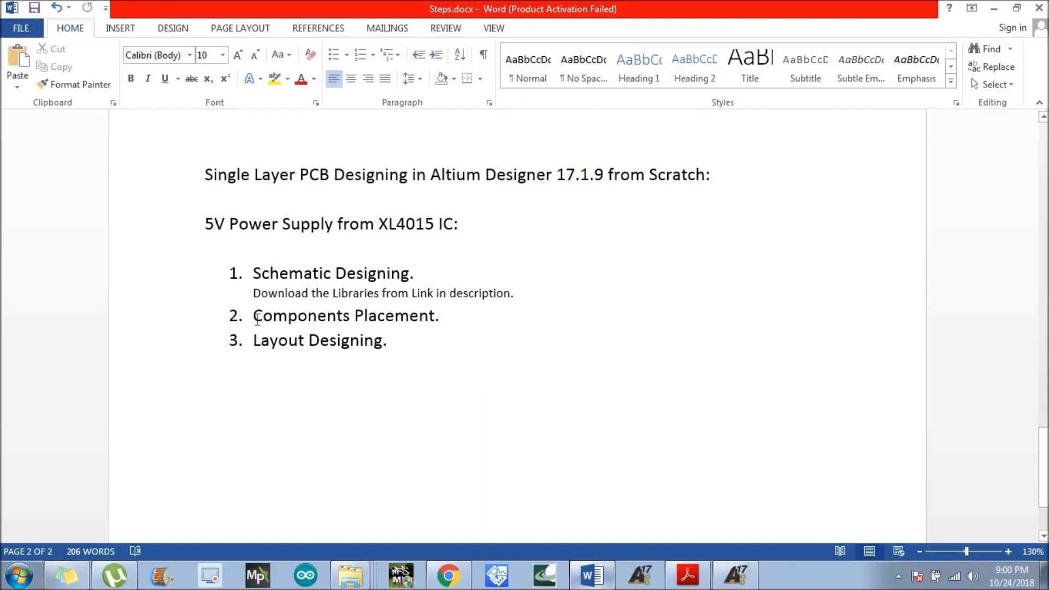
left_click_drag(255, 317, 437, 322)
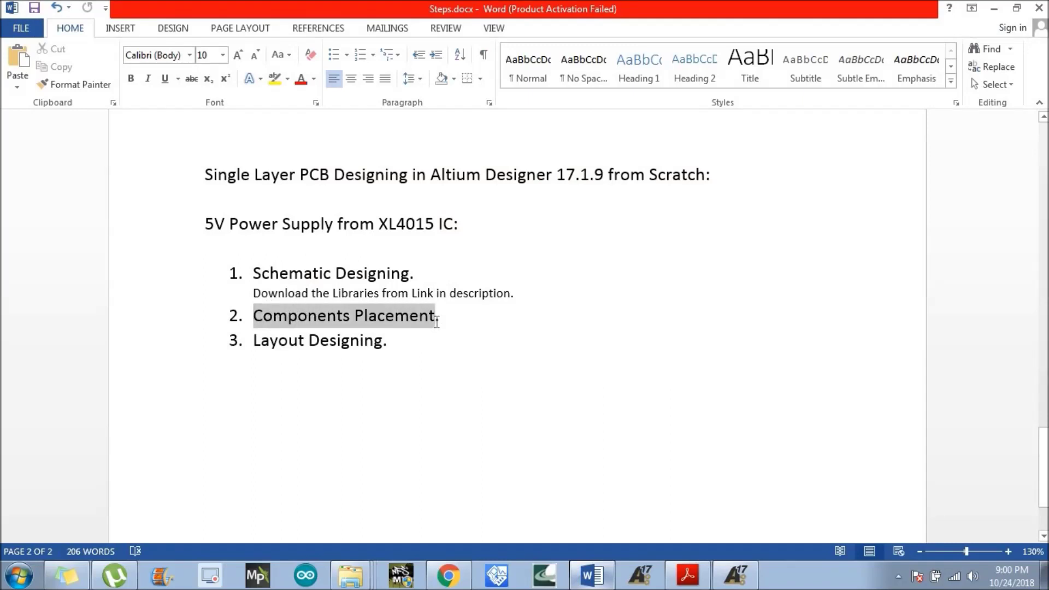
left_click(457, 353)
left_click_drag(448, 315, 299, 325)
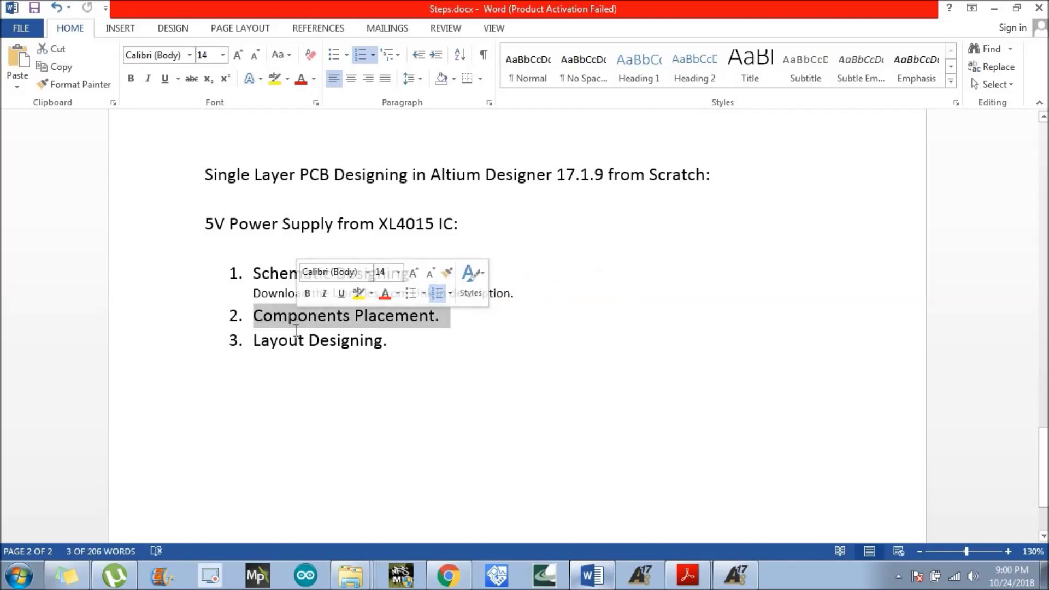
left_click(279, 369)
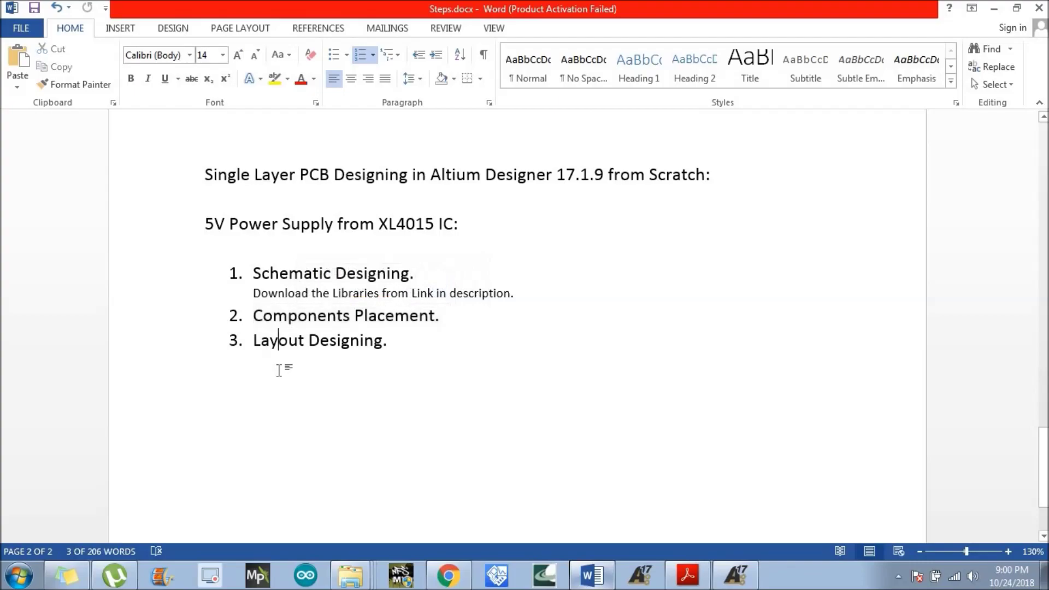